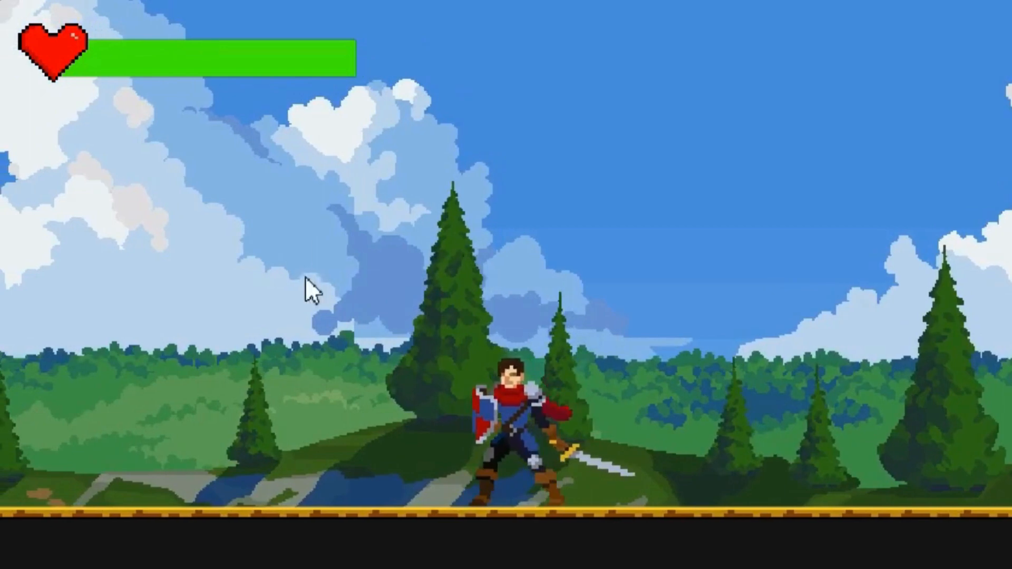
Walk the knight left and right in the running game to preview the background parallax effect.
key(a)
key(d)
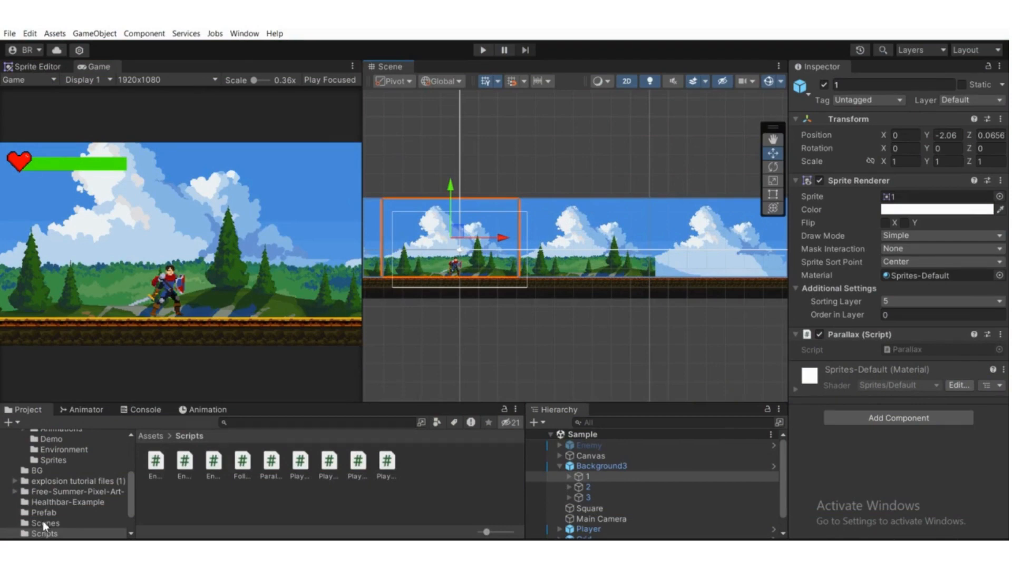
Open the project's Scripts folder and select the Parallax script.
right_click(329, 497)
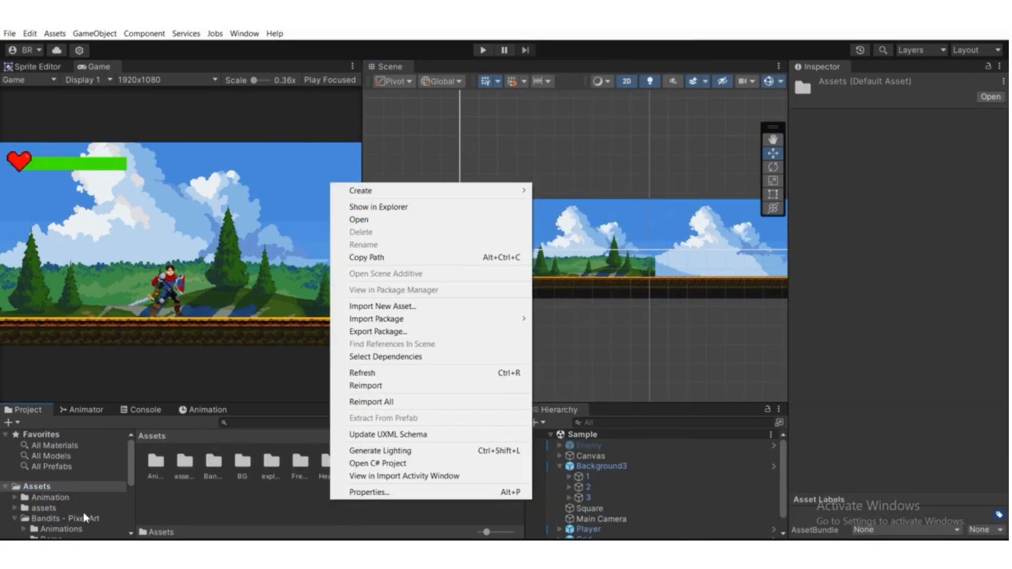
click(83, 512)
scroll(69, 475, down, 5)
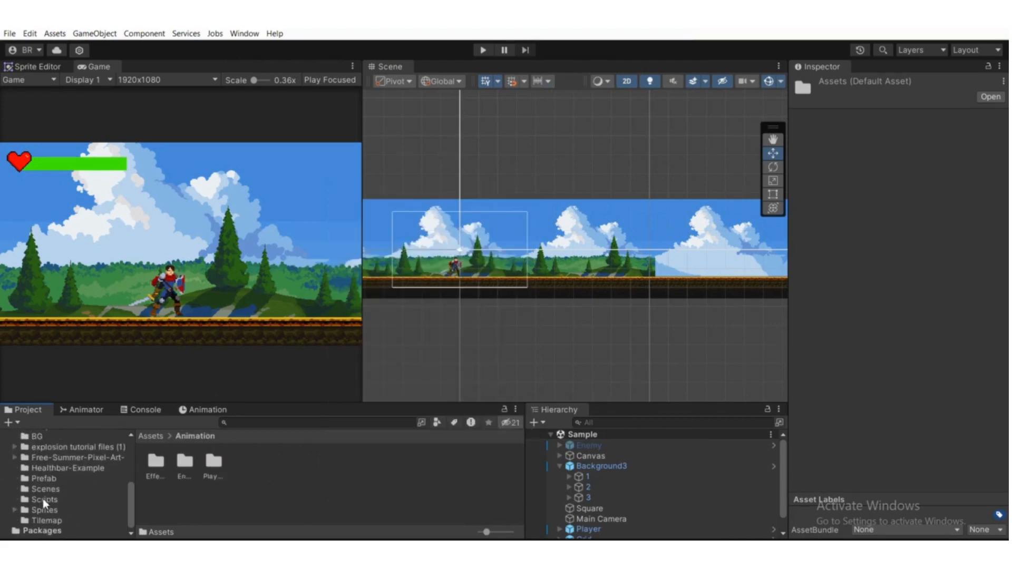
click(44, 500)
click(428, 492)
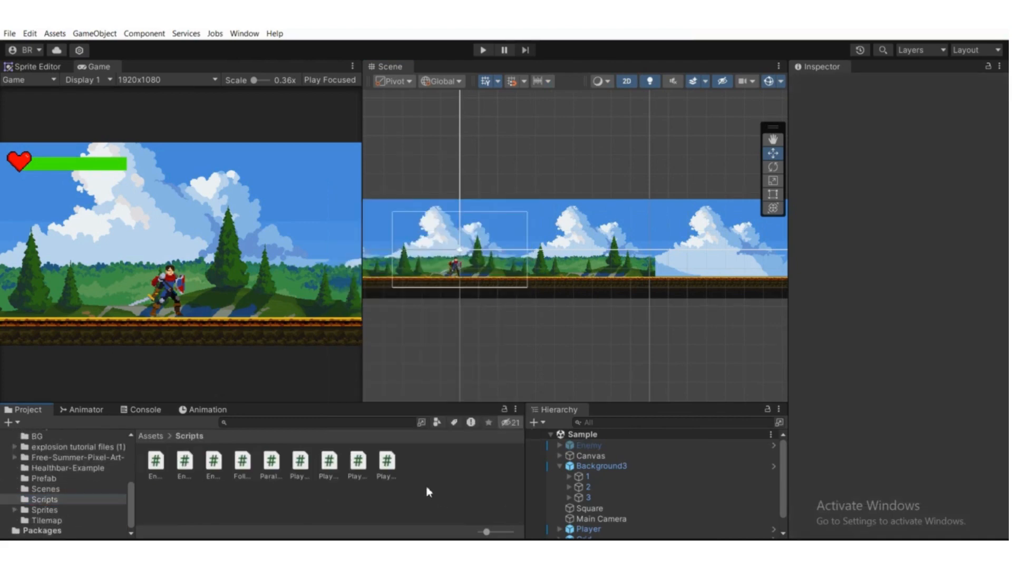
click(271, 461)
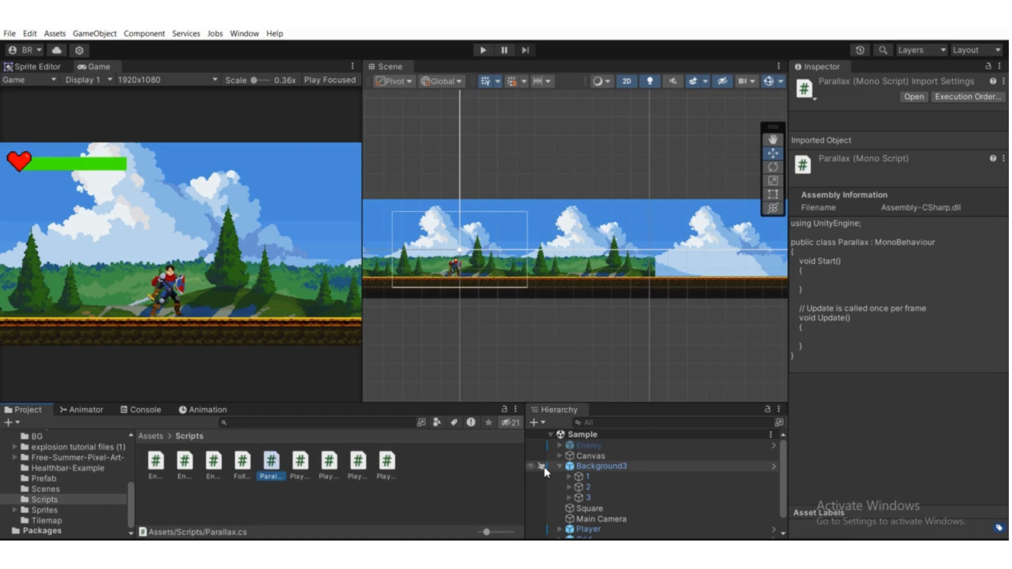
scroll(467, 278, up, 2)
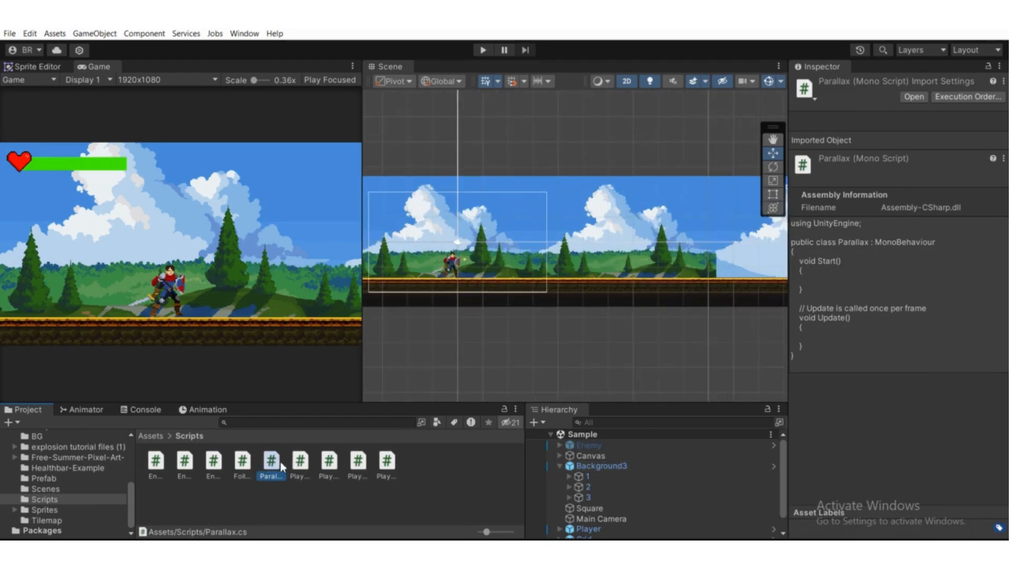
Attach the Parallax script to background layers 1, 2 and 3 under Background3.
drag(278, 469, 582, 476)
shift+click(586, 500)
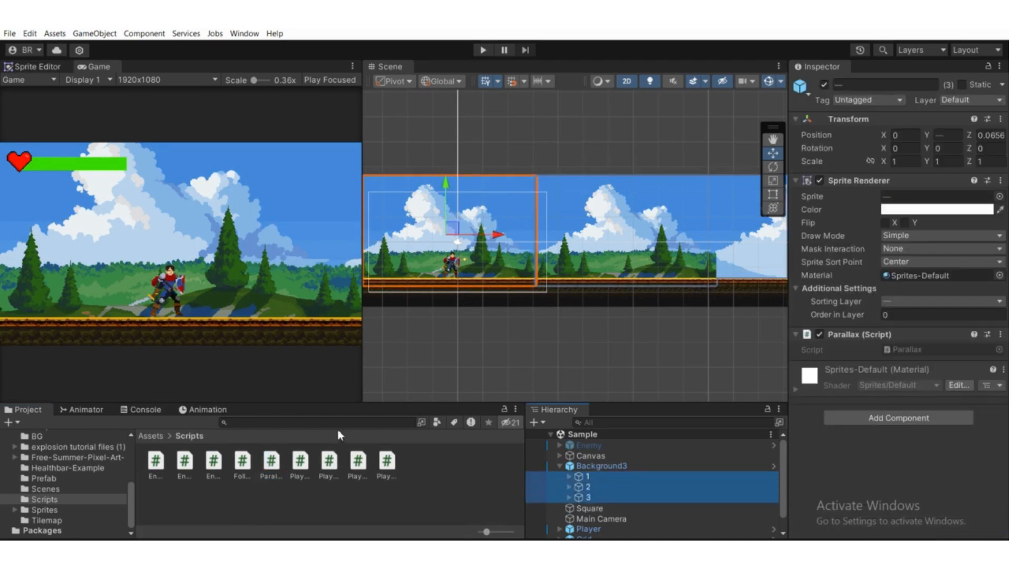
drag(271, 464, 847, 372)
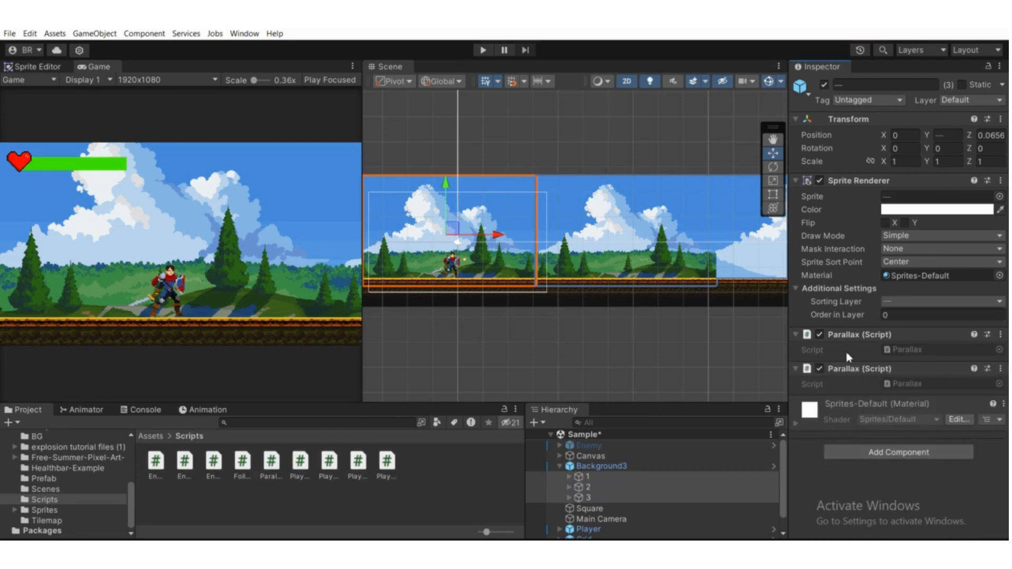
Remove the duplicate Parallax component from the three background layers.
right_click(860, 369)
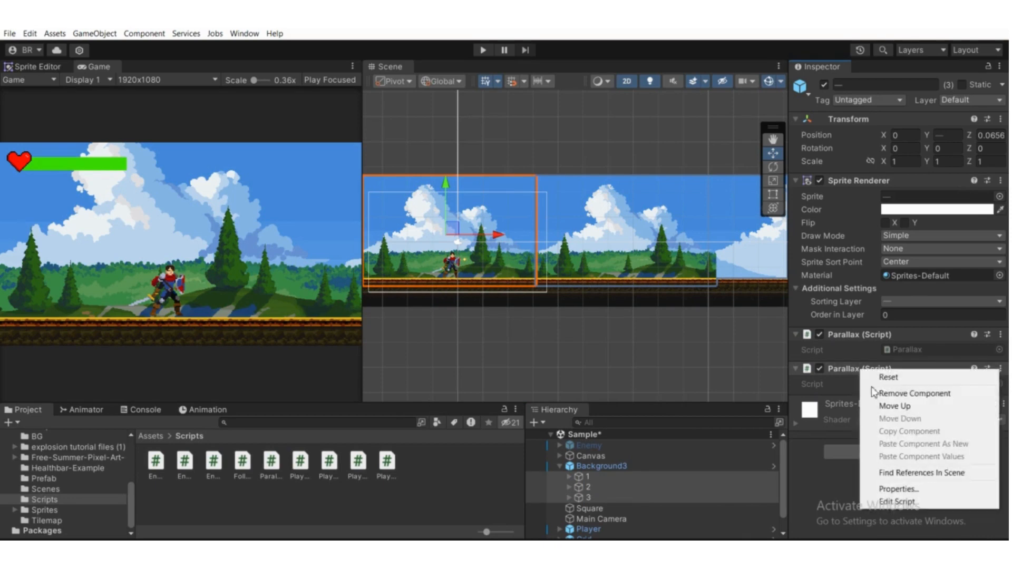
click(875, 393)
click(452, 469)
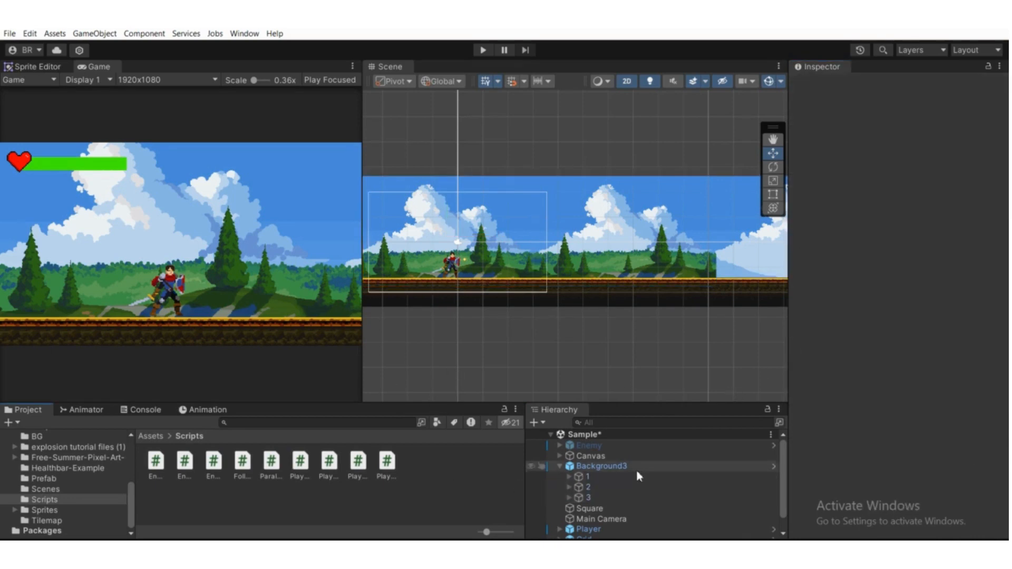
Examine background layer 1 of Background3 in the scene and how it lies relative to the camera and the knight.
click(612, 476)
key(f)
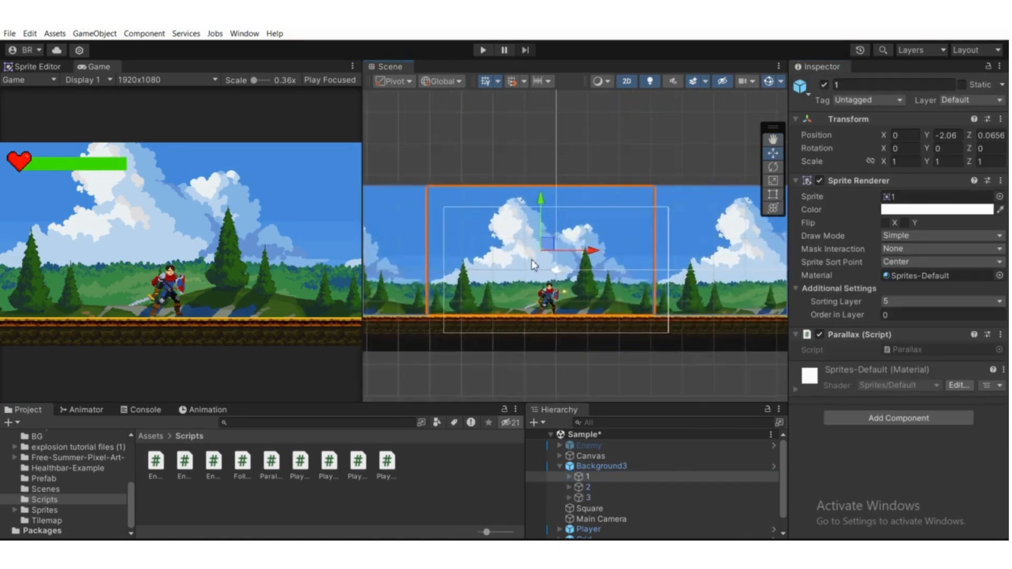
scroll(531, 259, up, 3)
middle_drag(636, 275, 599, 288)
scroll(574, 301, down, 1)
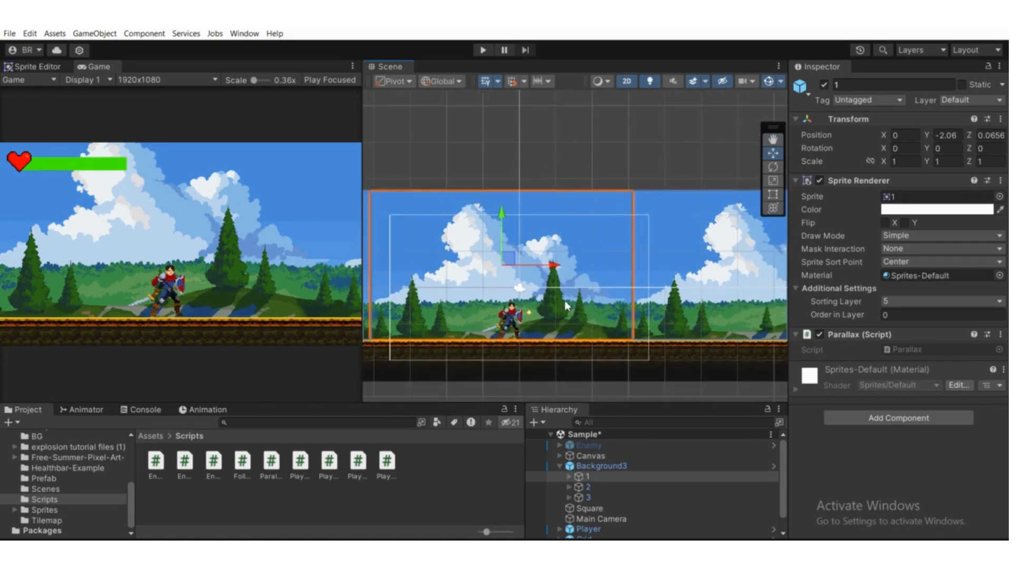
scroll(504, 300, up, 1)
scroll(535, 284, up, 1)
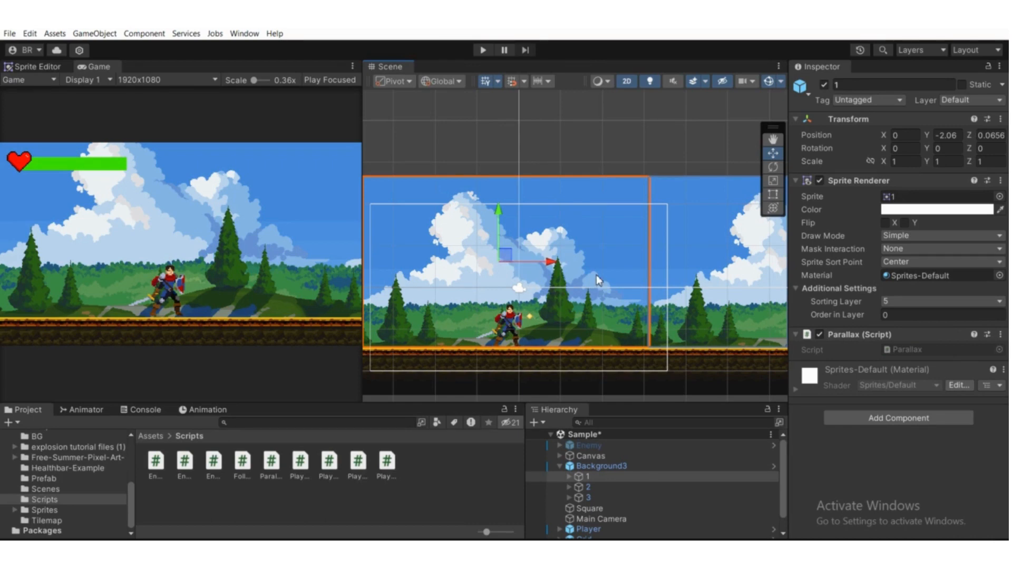
scroll(531, 260, up, 1)
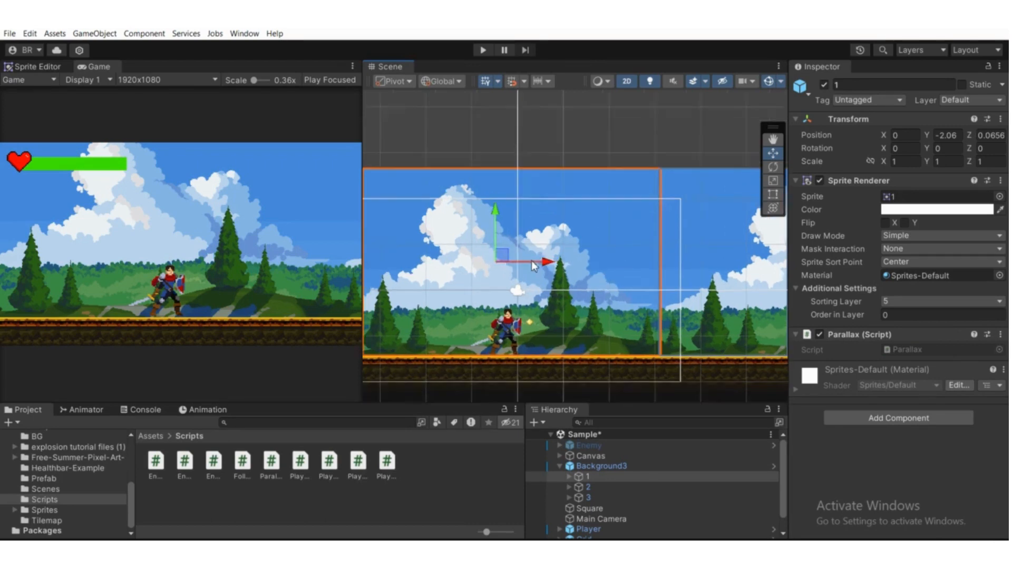
scroll(531, 261, up, 1)
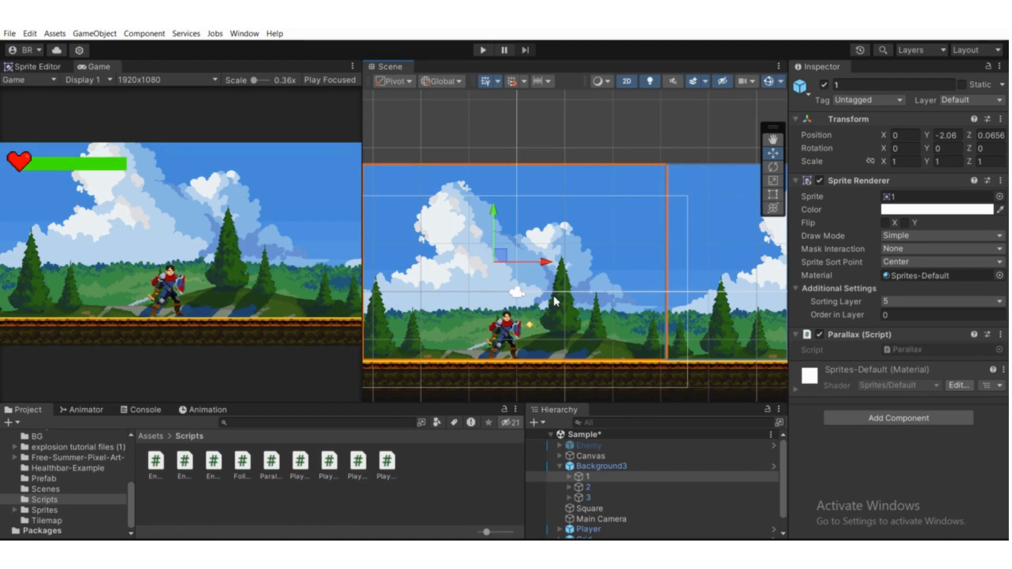
middle_drag(554, 296, 606, 301)
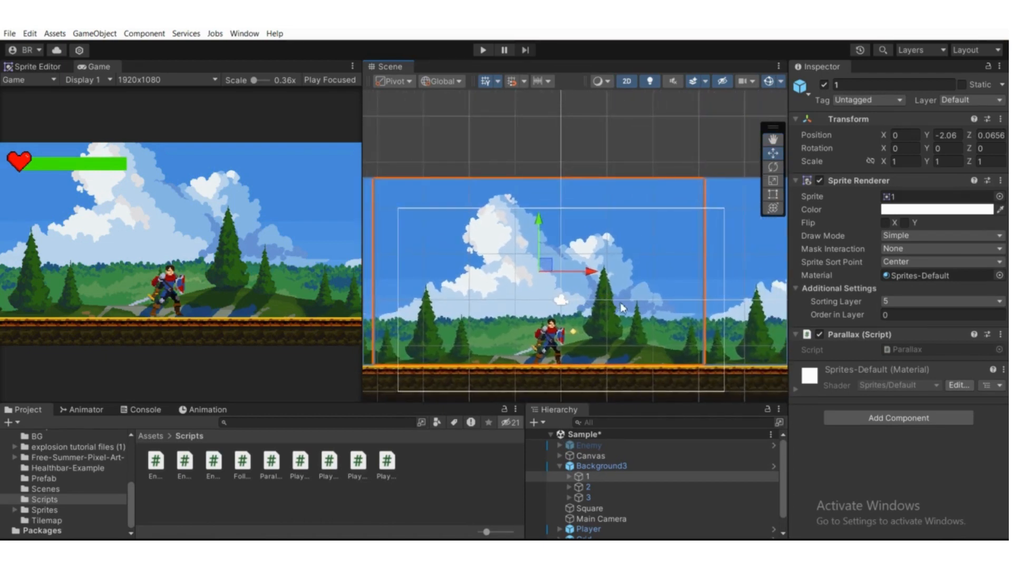
Open the Parallax script in the code editor and declare a public Camera variable named cam at the top of the class.
click(912, 352)
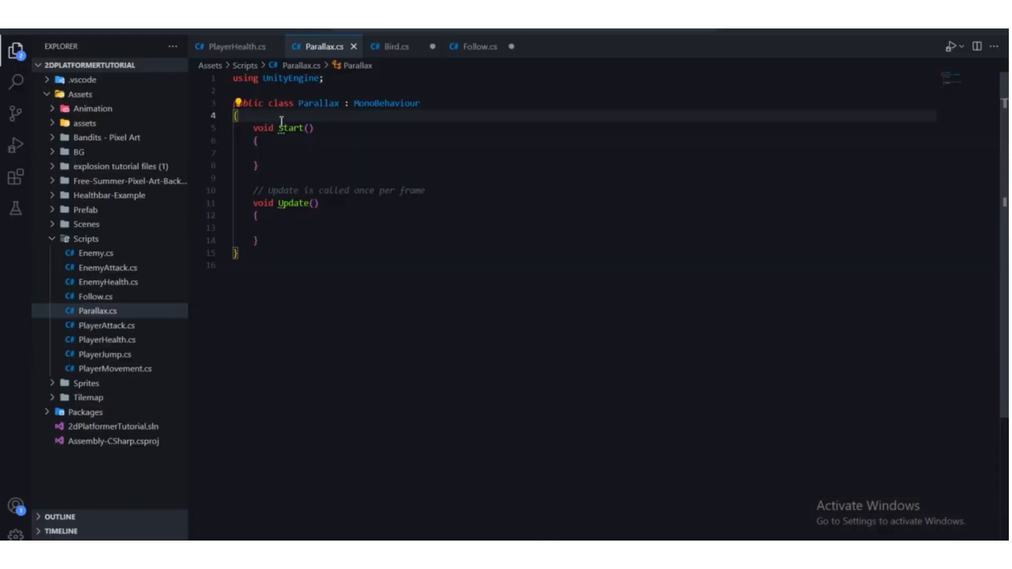
key(Return)
key(Return)
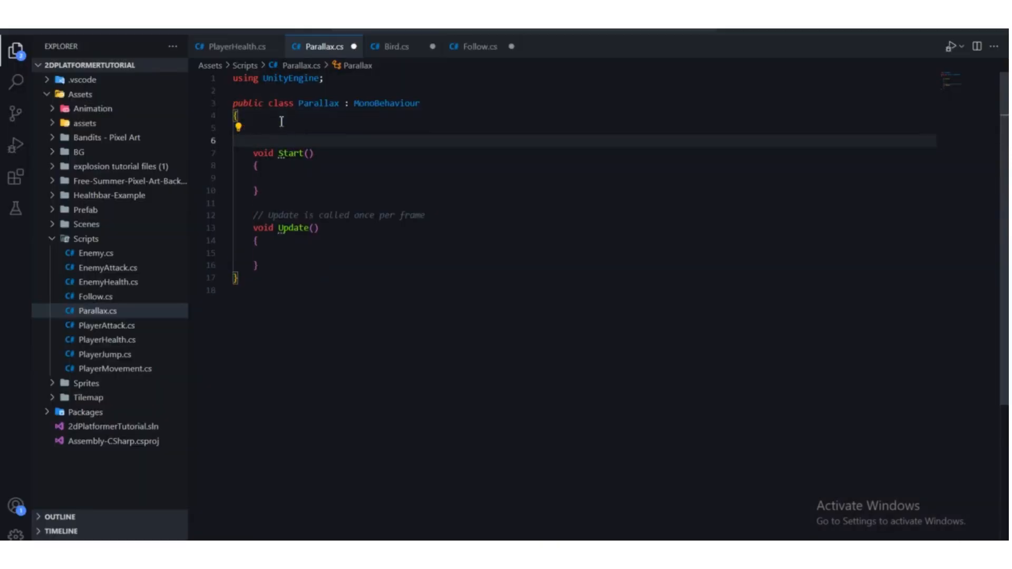
key(Up)
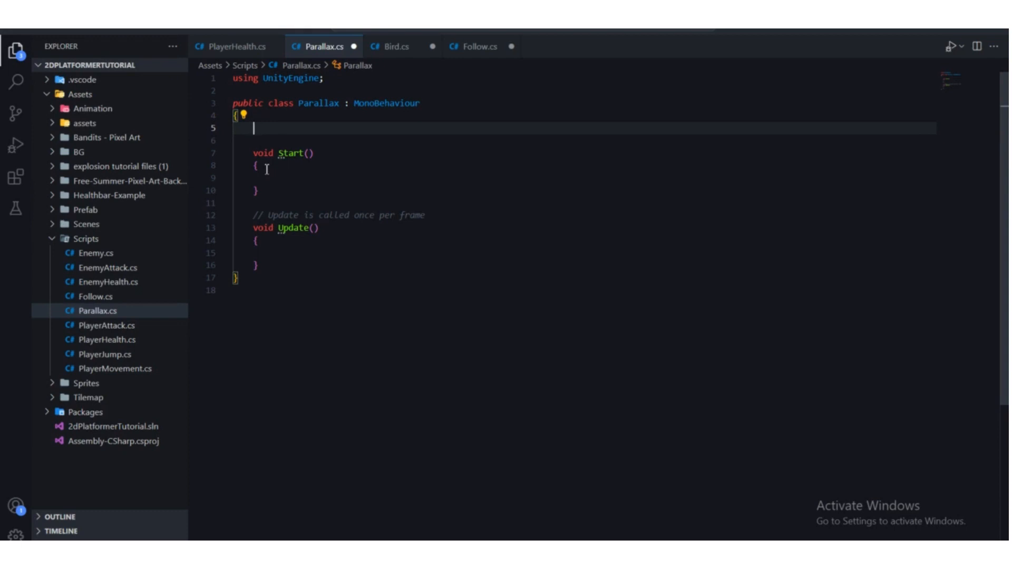
text(public Camera)
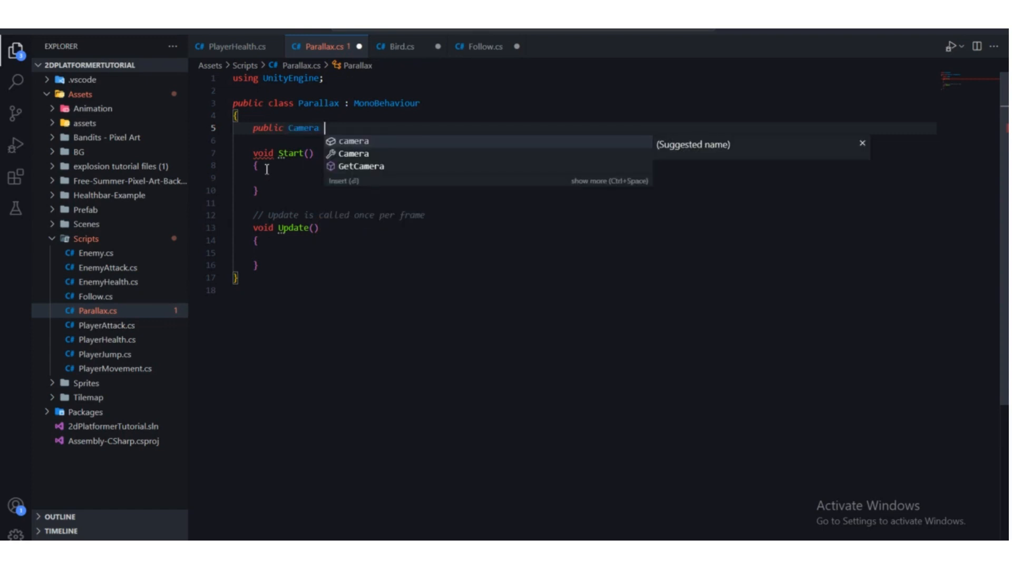
text( cam)
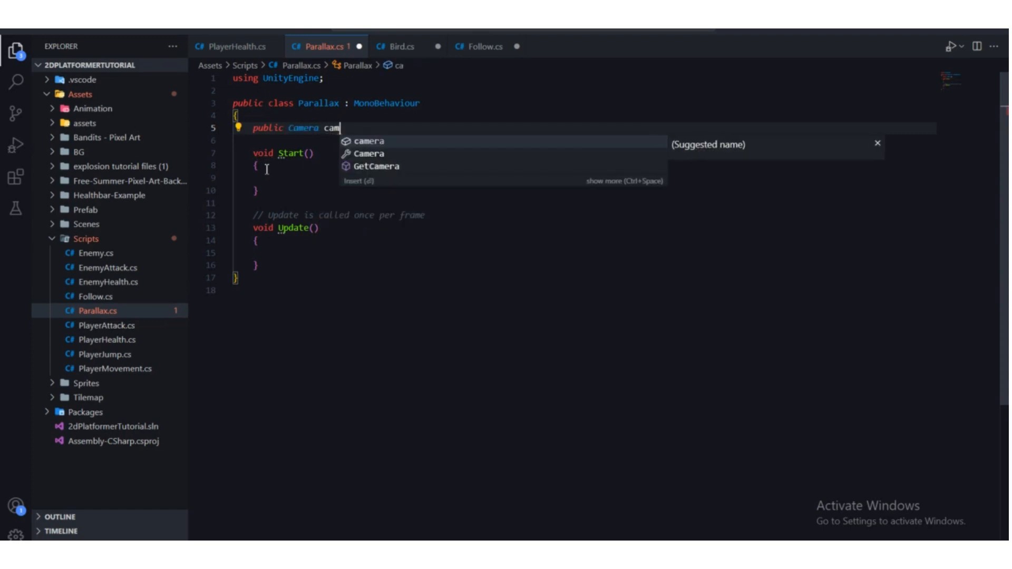
text(;)
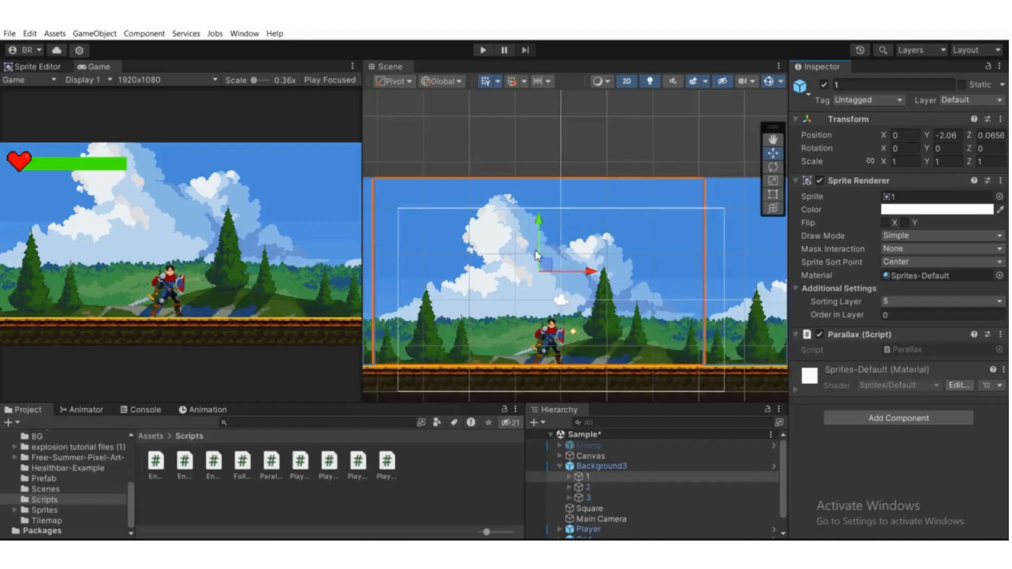
Declare a public float variable named startPos below the cam variable.
scroll(536, 255, up, 2)
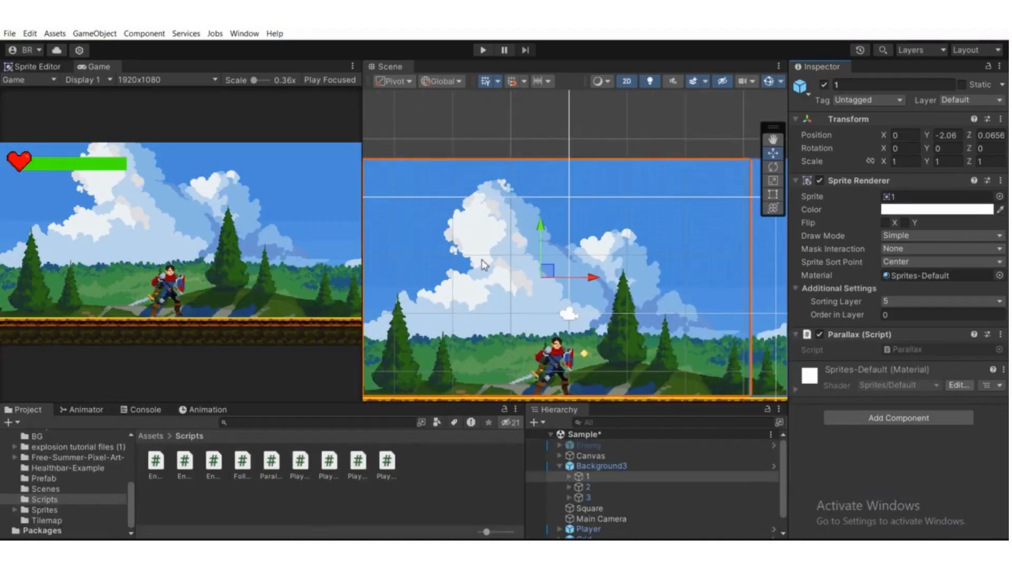
scroll(484, 266, down, 2)
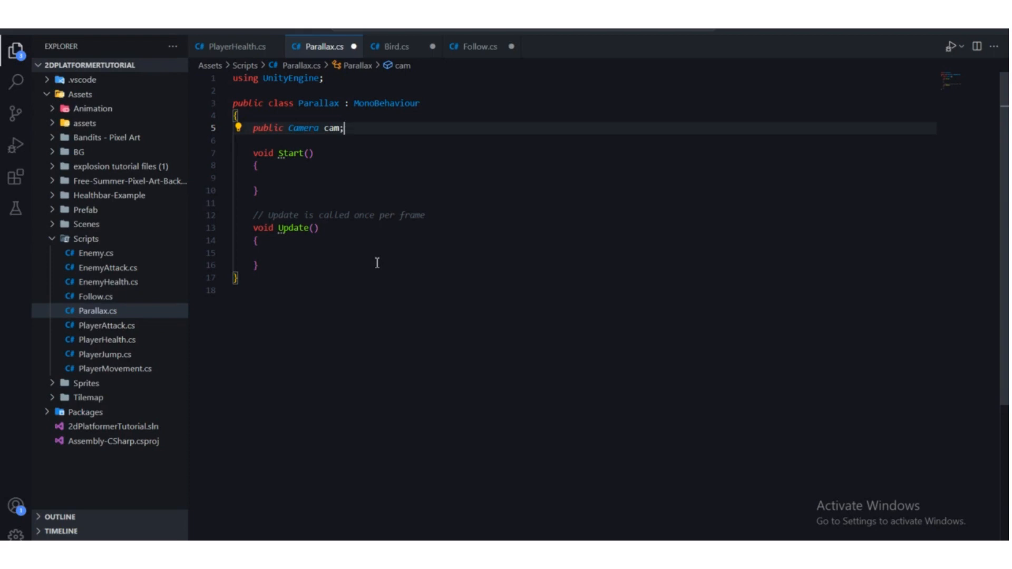
key(Return)
text(public)
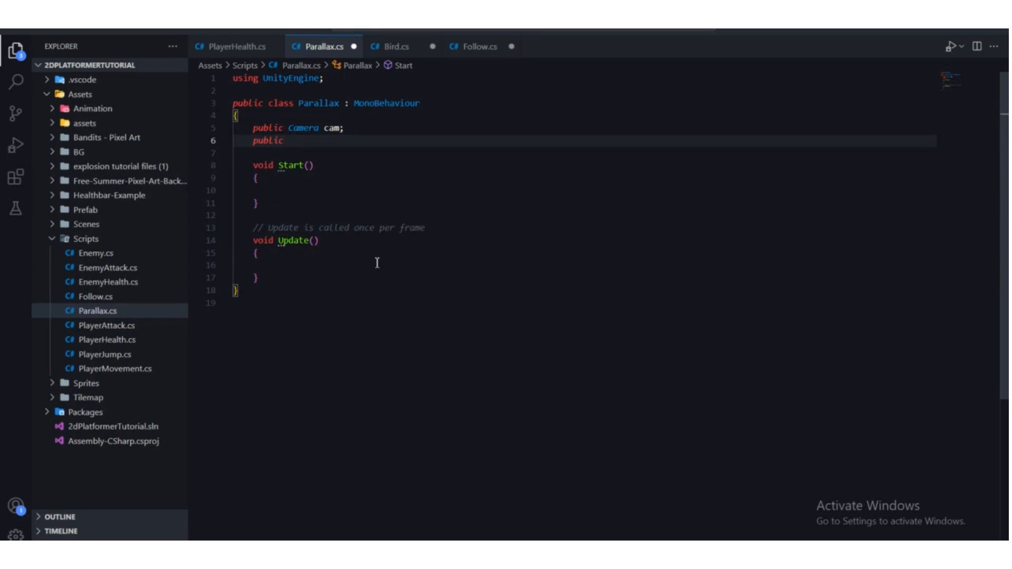
text( float )
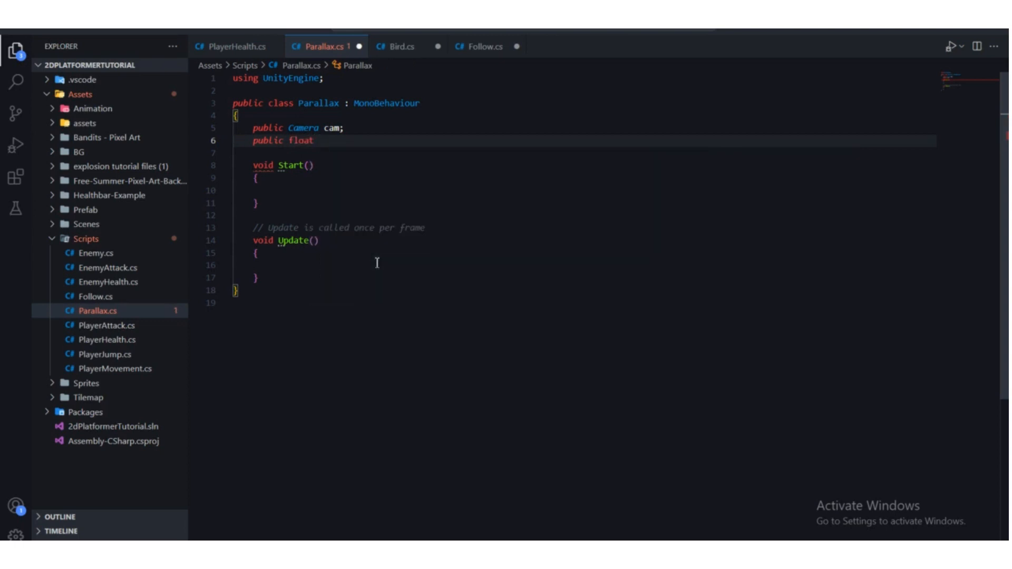
text(startPos;)
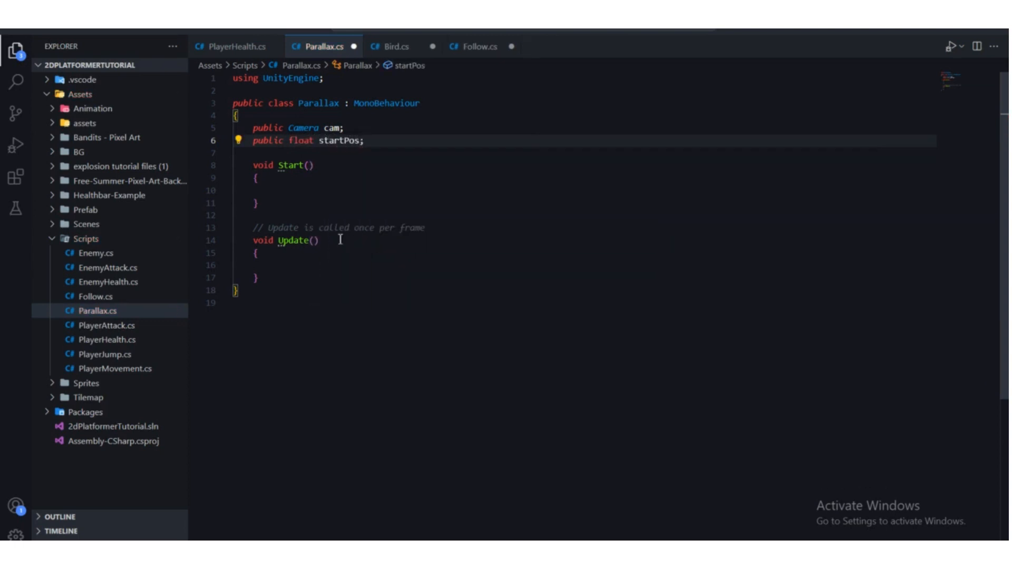
drag(264, 206, 254, 167)
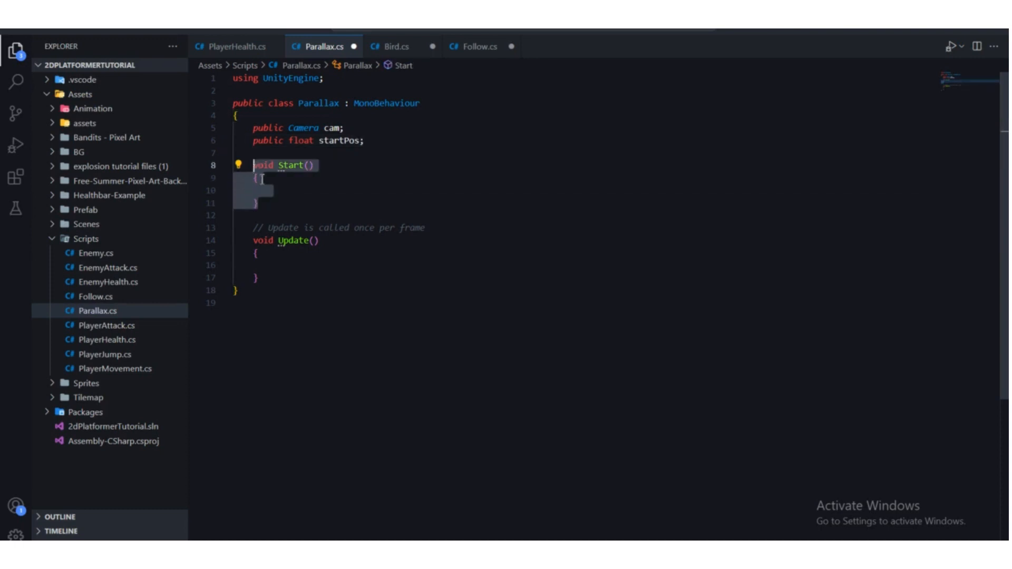
click(334, 141)
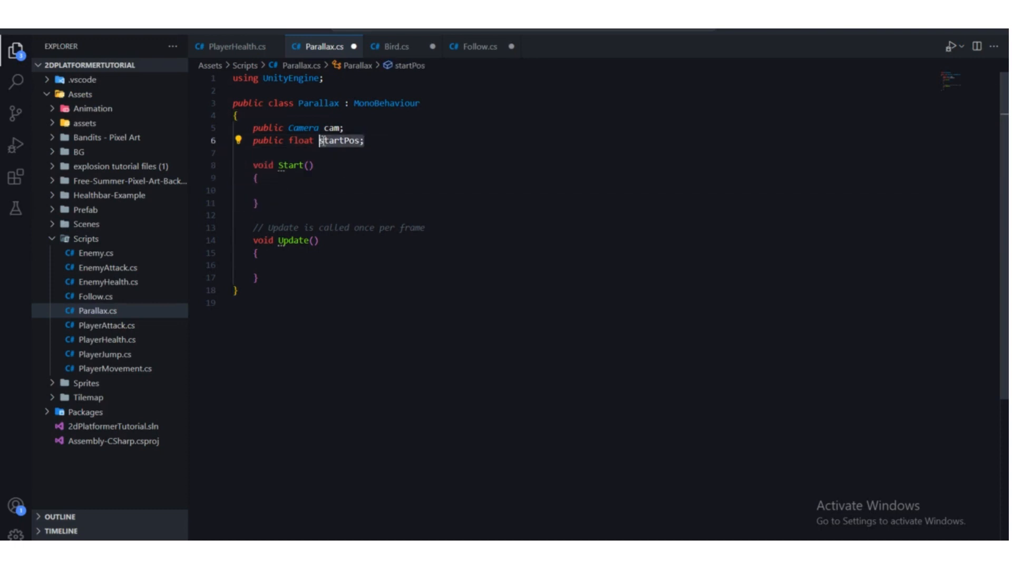
drag(260, 204, 255, 166)
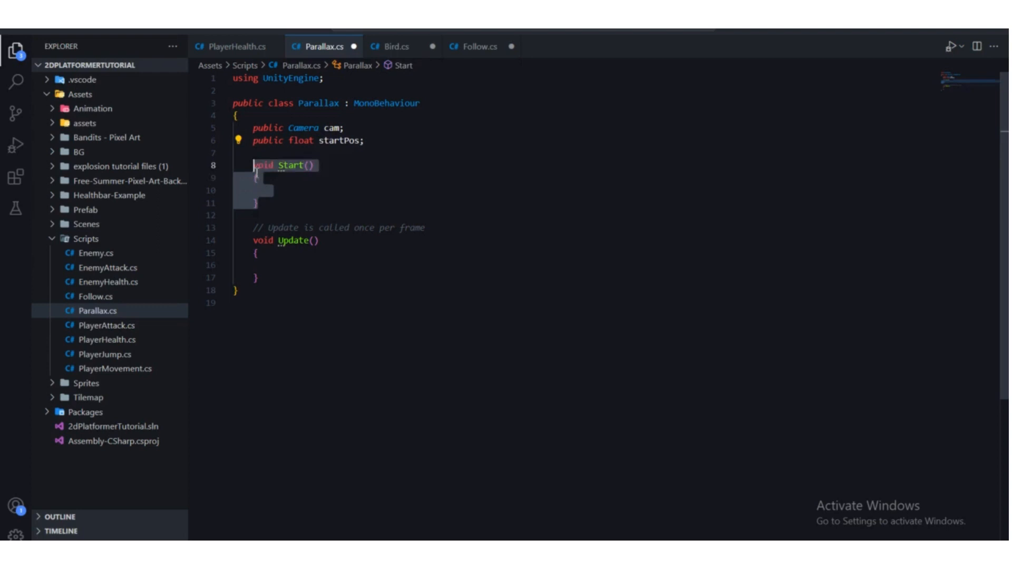
click(285, 192)
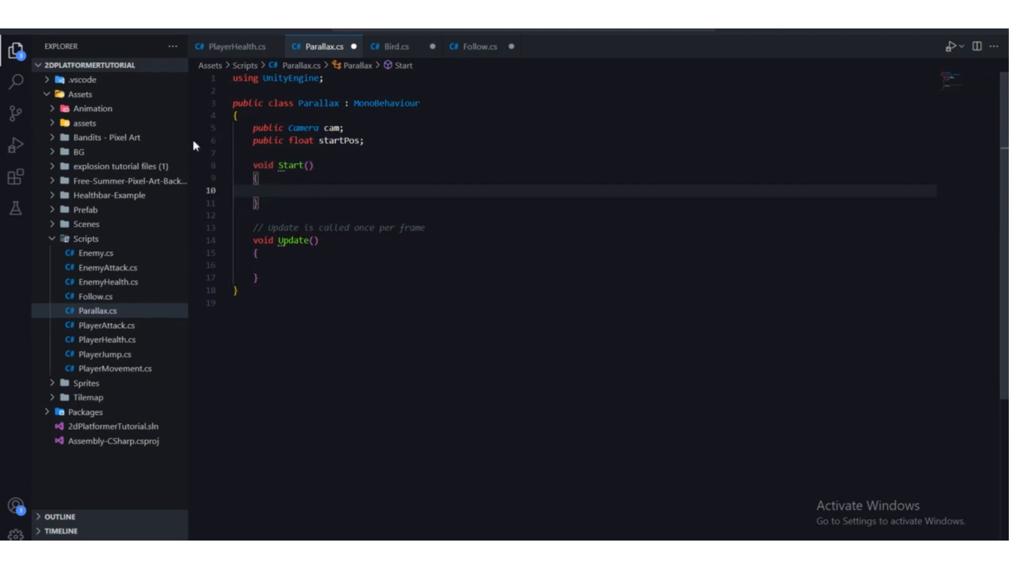
drag(283, 208, 254, 165)
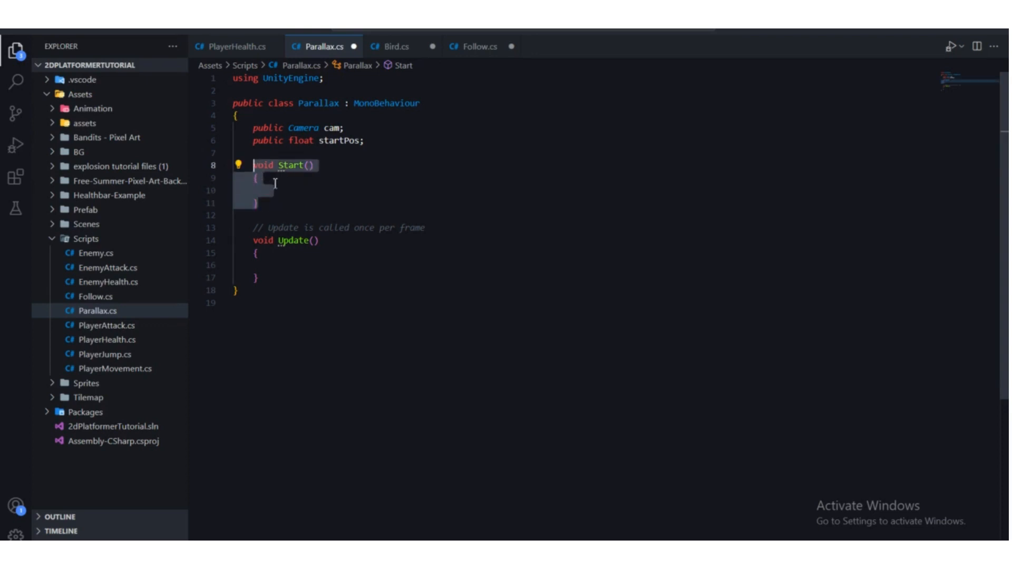
In the Start method, assign transform.position.x to startPos.
click(334, 187)
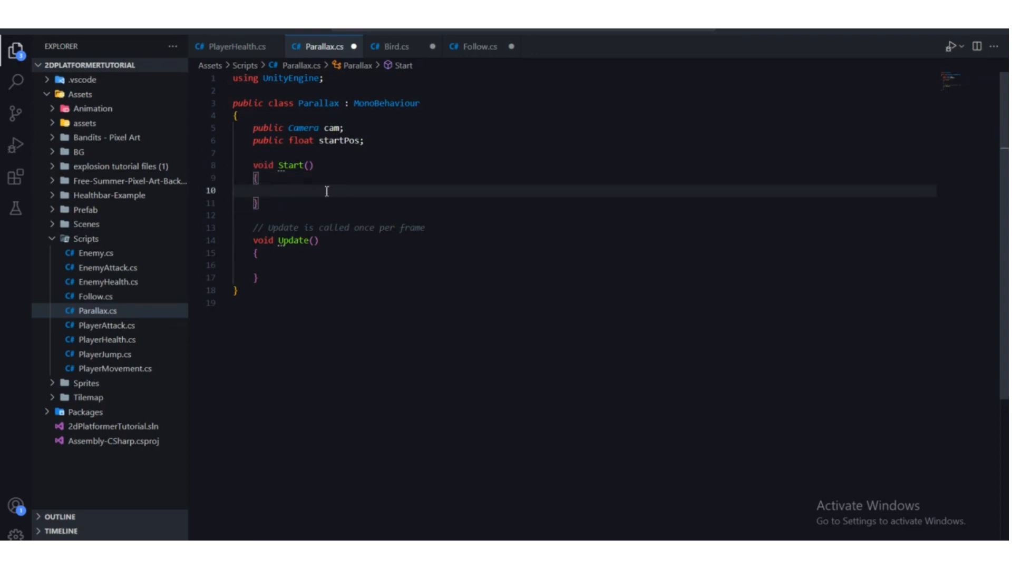
text(start)
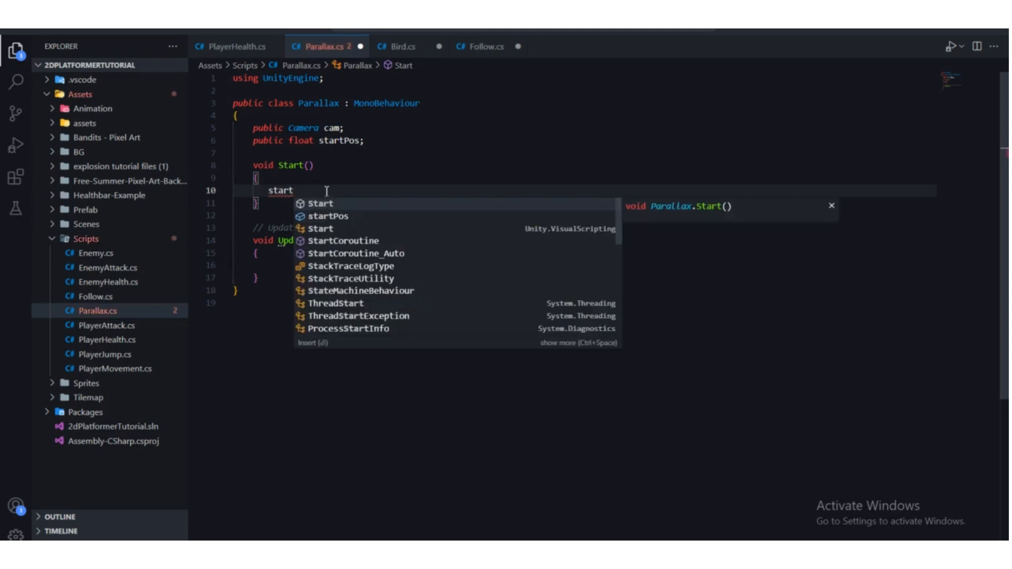
key(Down)
key(Tab)
text(=)
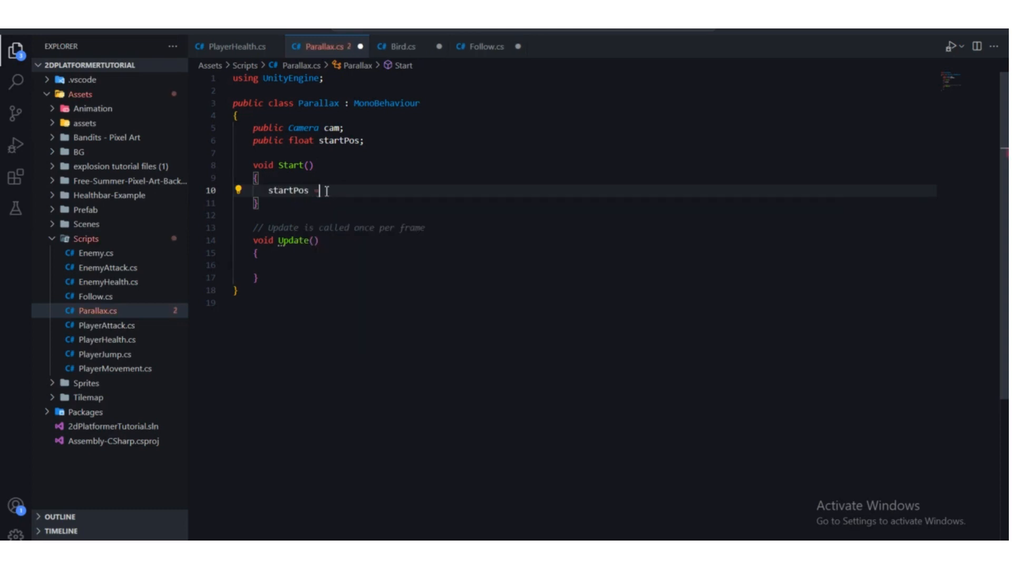
text(tra)
key(Tab)
text(.)
key(Down)
key(Tab)
text(.x)
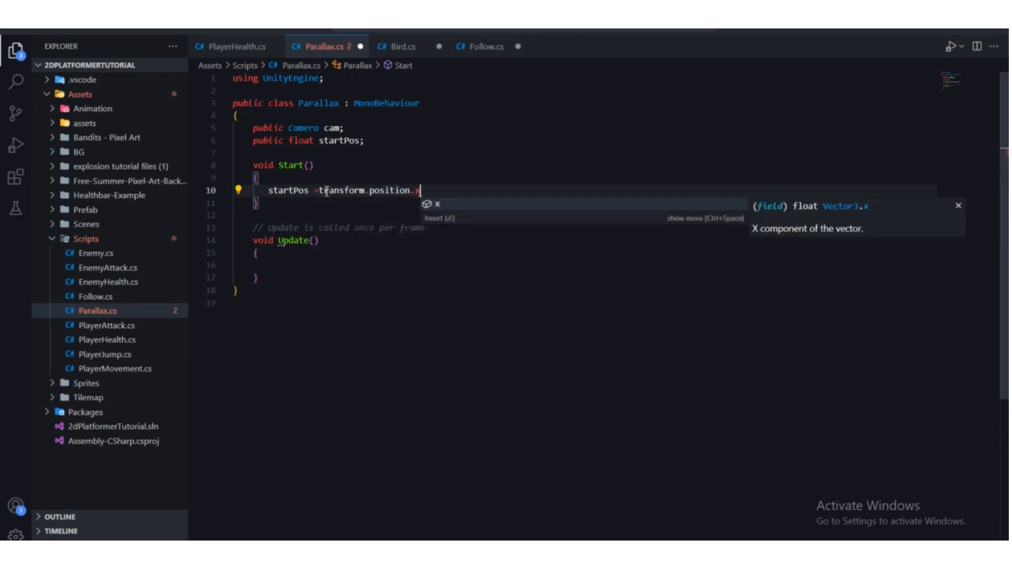
text(;)
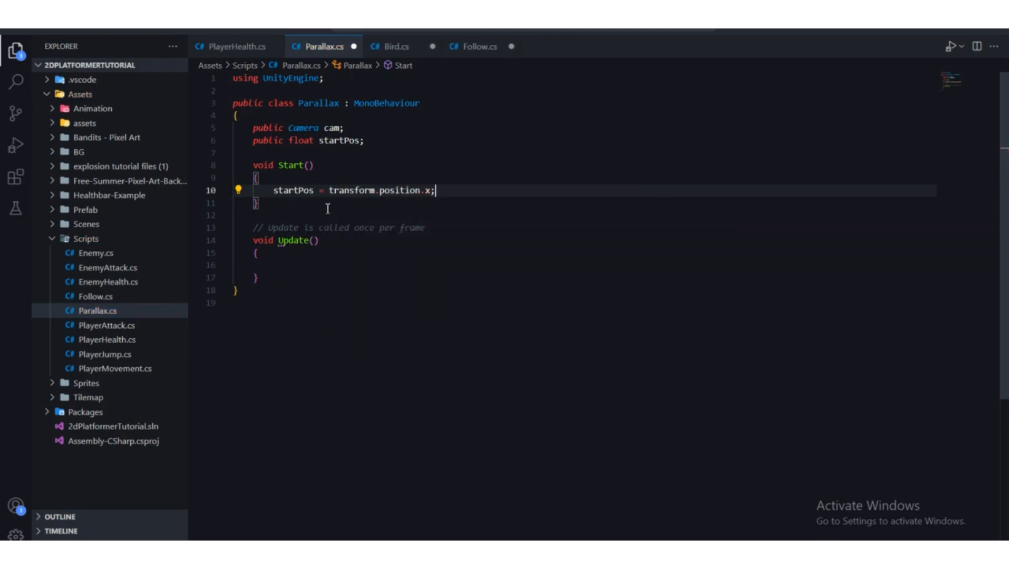
Examine the startPos assignment in the code against the transforms of Background3 layers 1, 2 and 3 in Unity.
drag(329, 190, 435, 191)
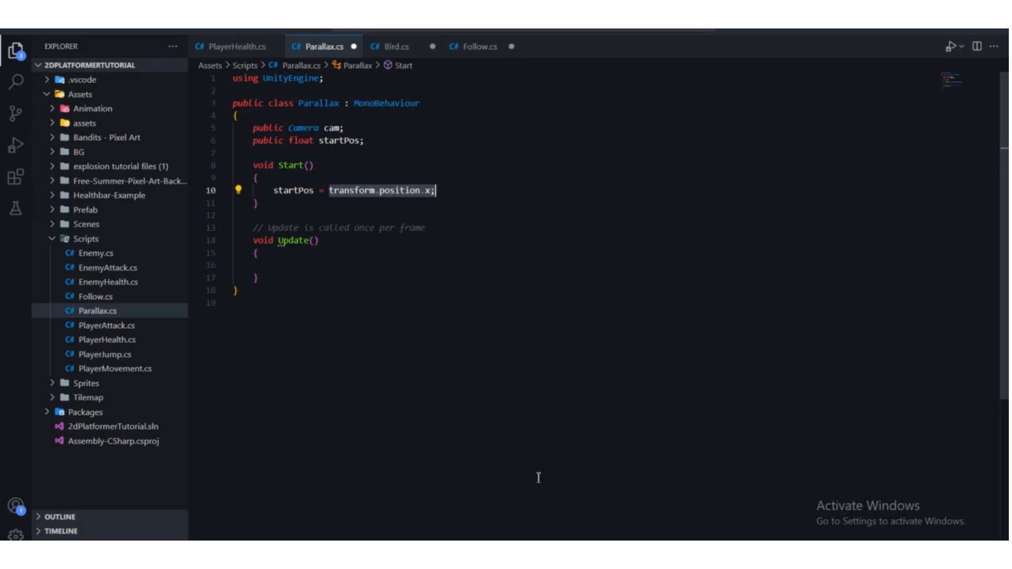
click(580, 553)
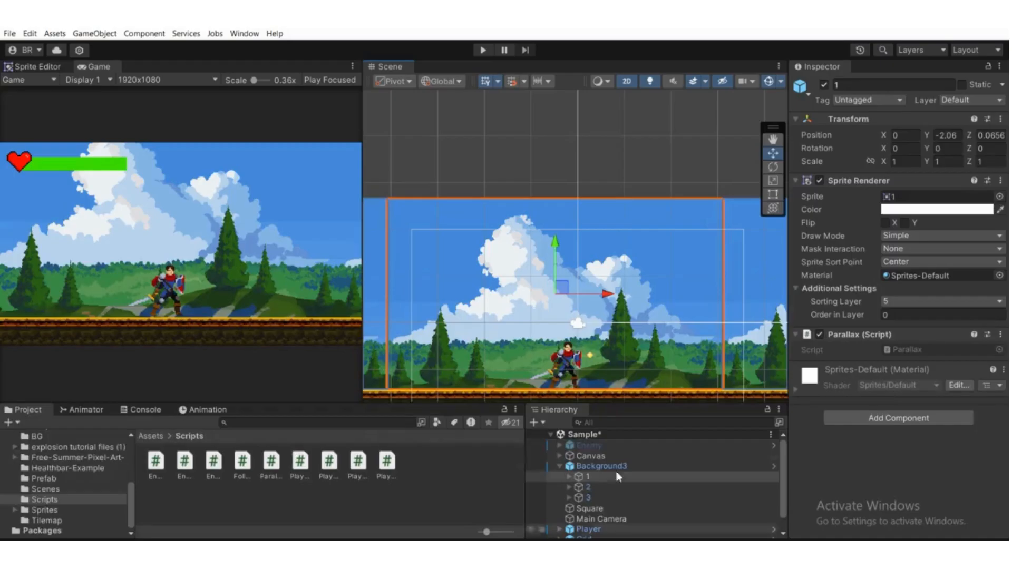
click(592, 488)
click(590, 498)
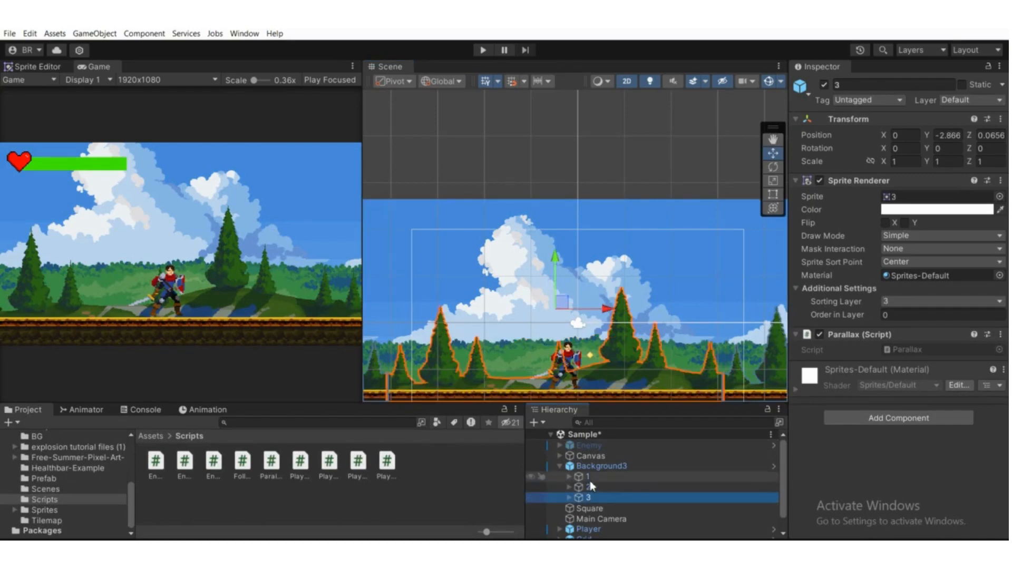
click(590, 479)
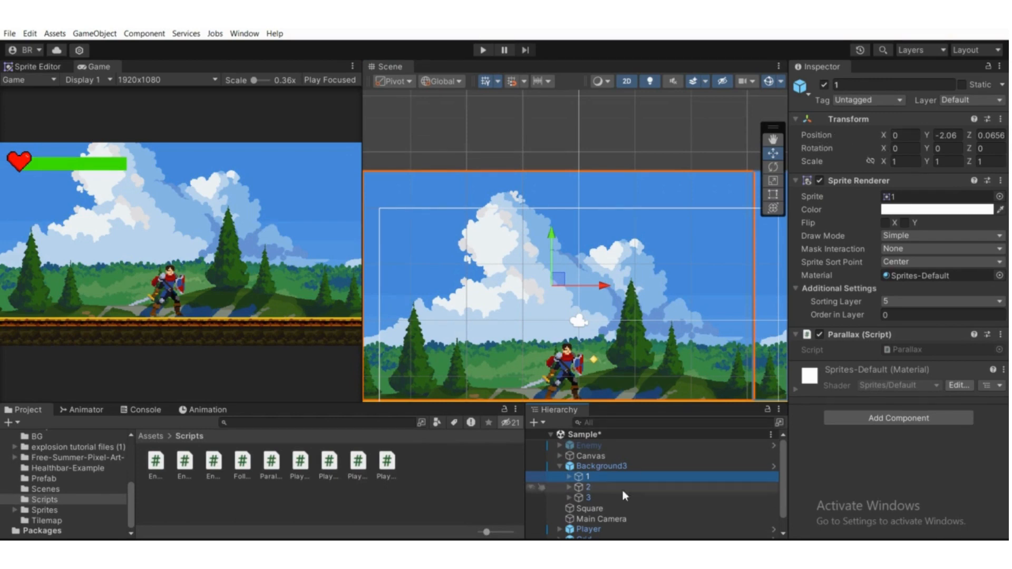
click(606, 498)
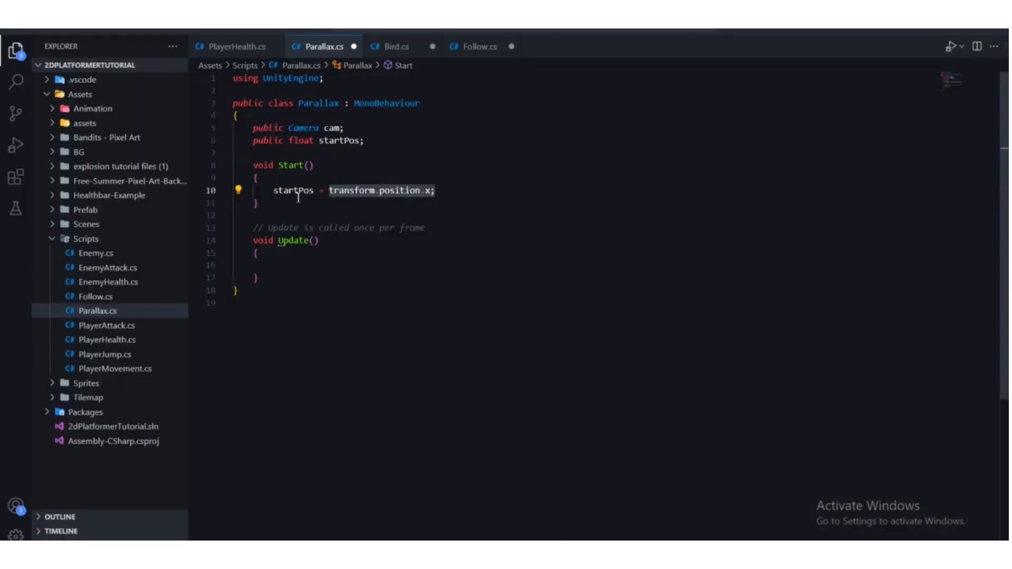
double_click(274, 192)
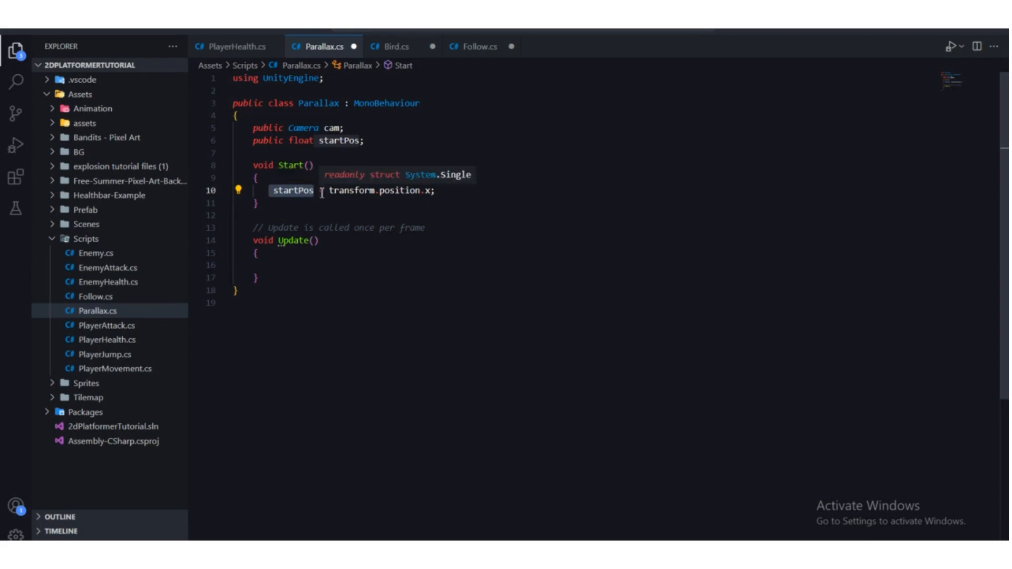
drag(319, 192, 431, 191)
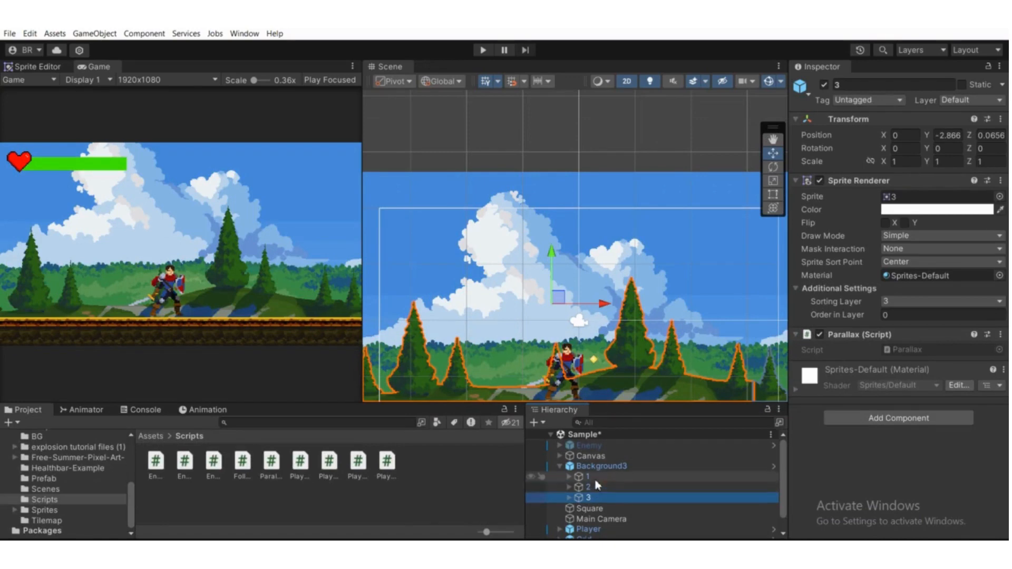
click(597, 486)
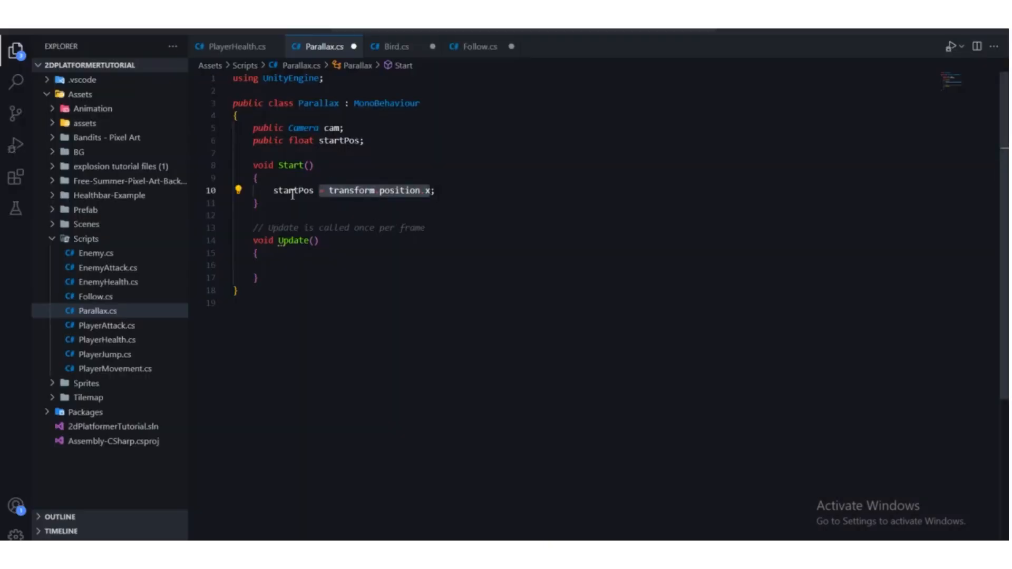
click(293, 195)
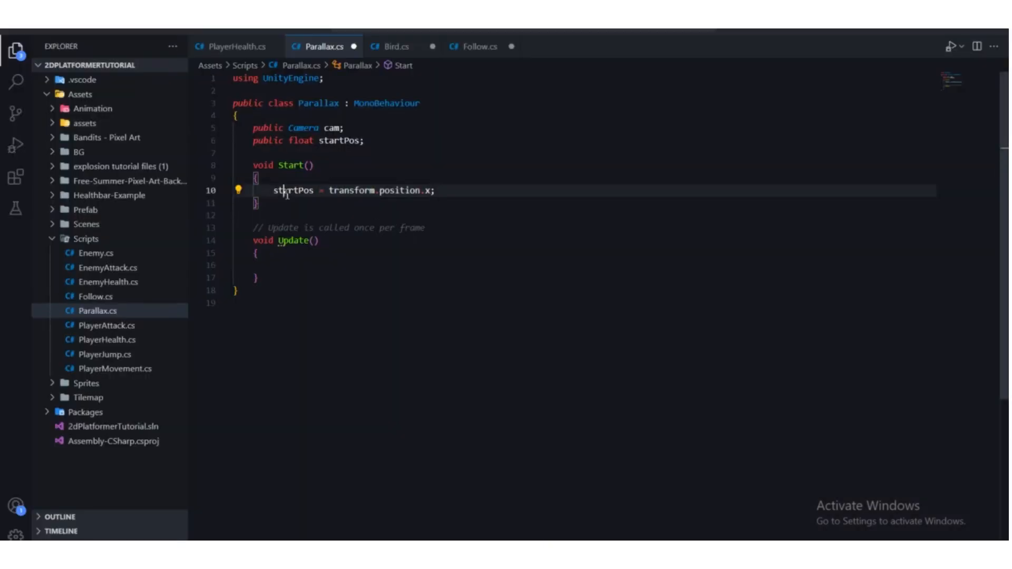
drag(271, 194, 456, 194)
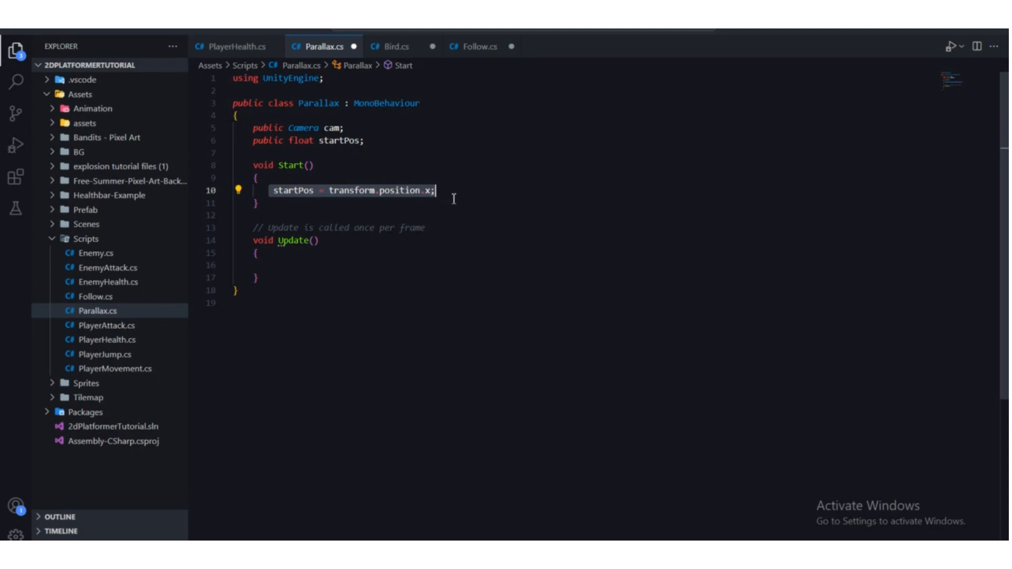
click(453, 197)
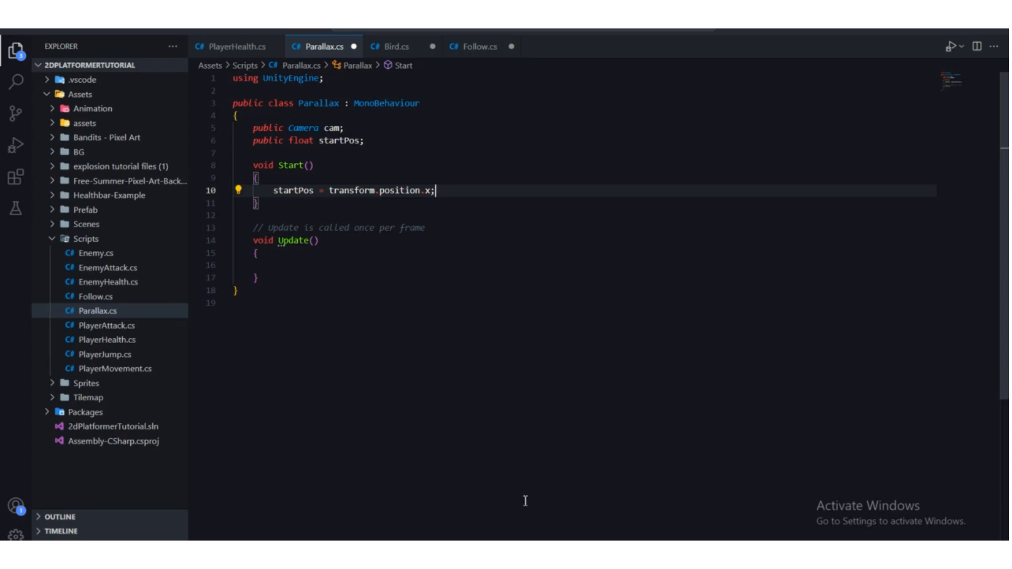
Switch to Unity and try the Main Camera's X position at 1, 1*.2 and 1*.5.
key(alt+Tab)
scroll(601, 287, down, 1)
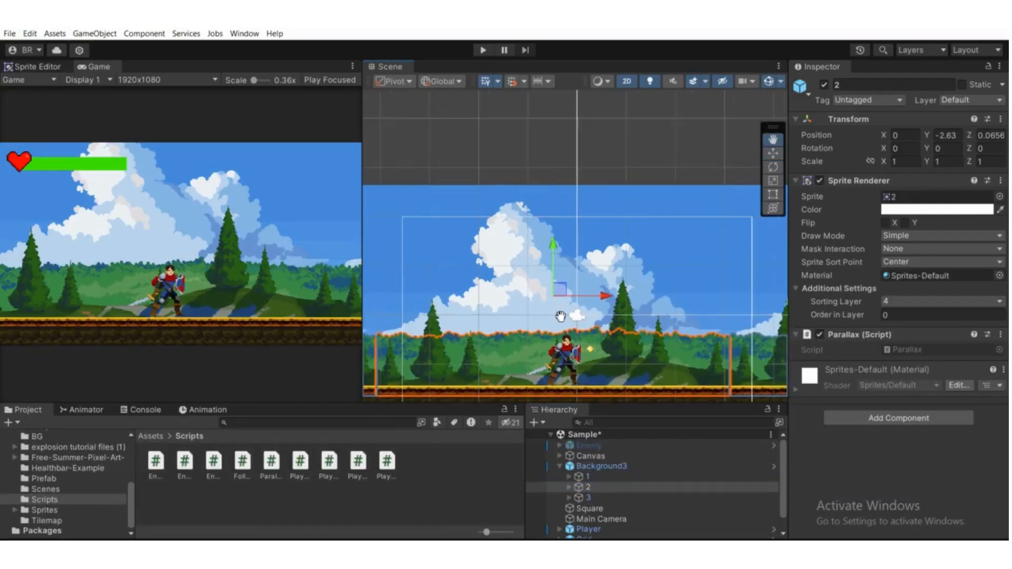
middle_drag(560, 316, 500, 316)
scroll(501, 317, up, 2)
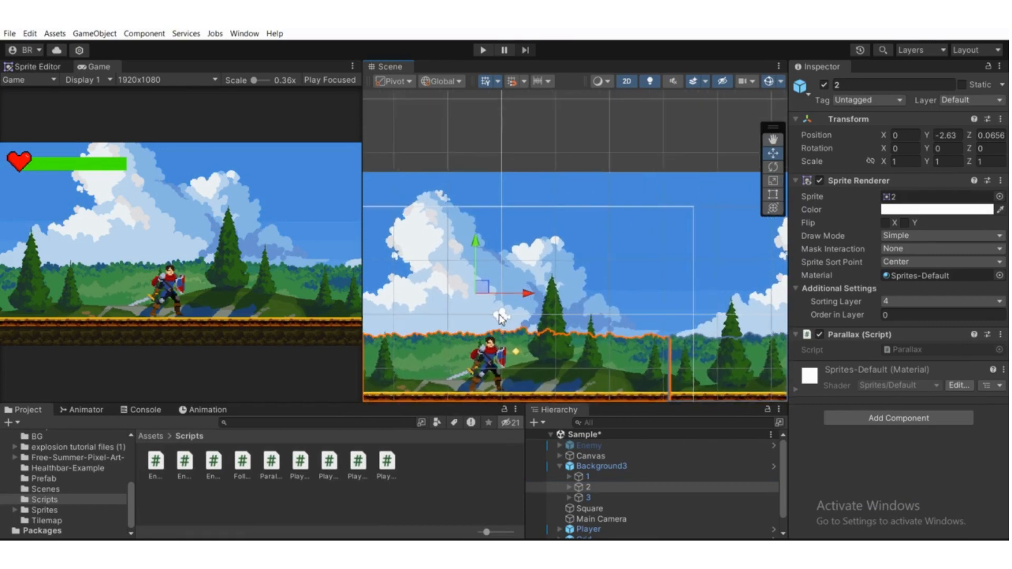
click(597, 518)
middle_drag(540, 227, 603, 167)
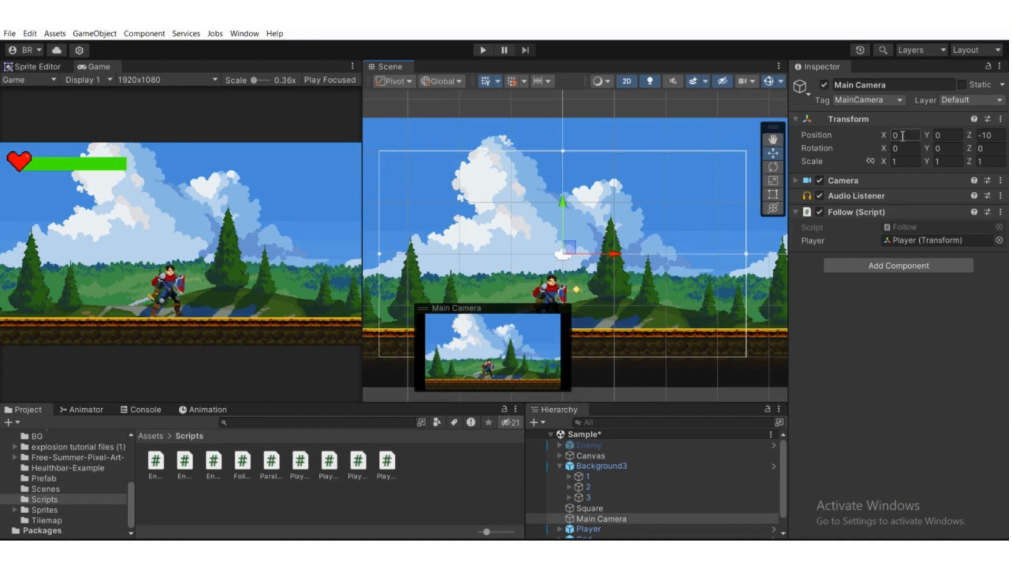
click(902, 136)
text(1)
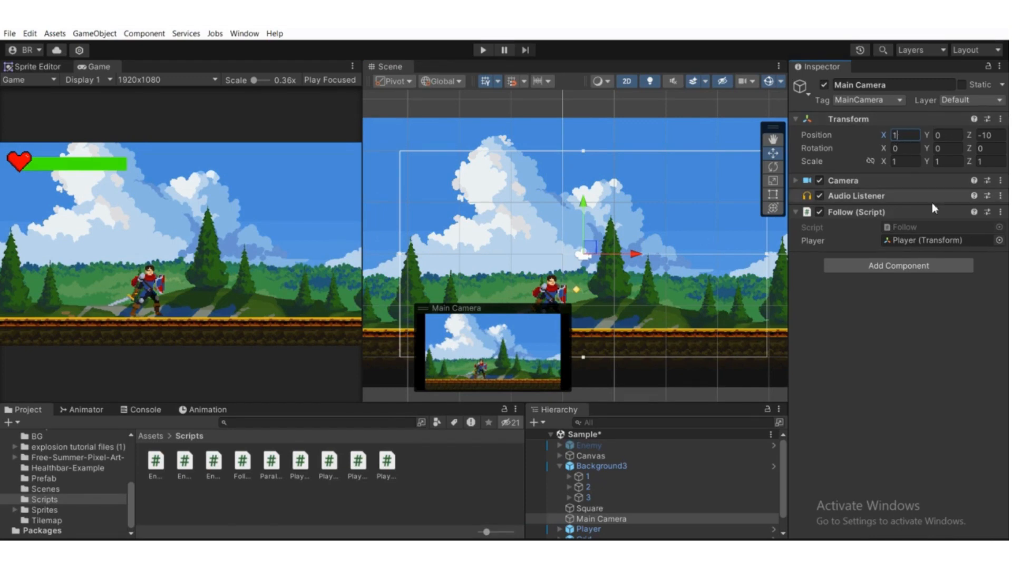
text(*.2)
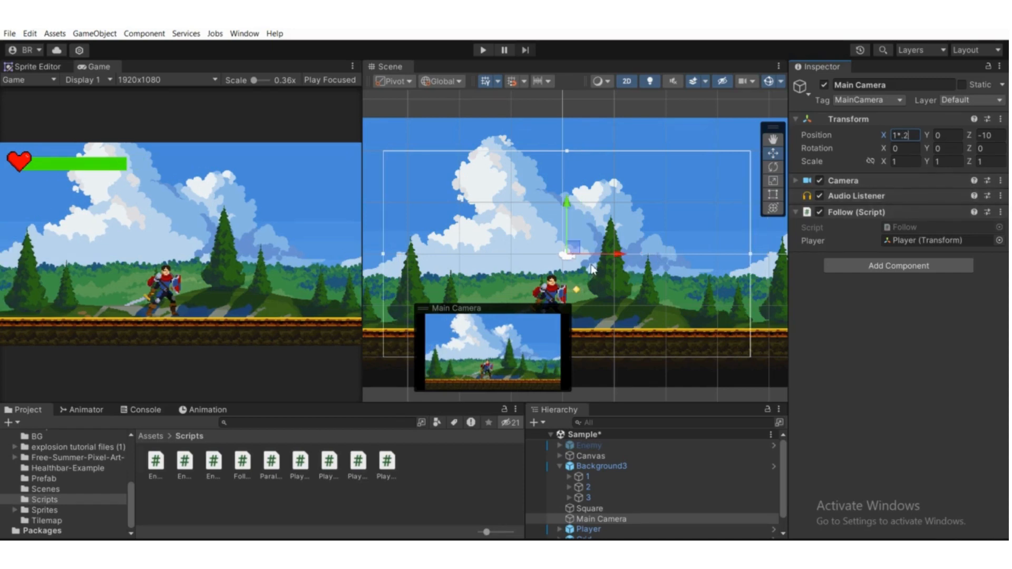
scroll(593, 271, up, 1)
key(BackSpace)
key(BackSpace)
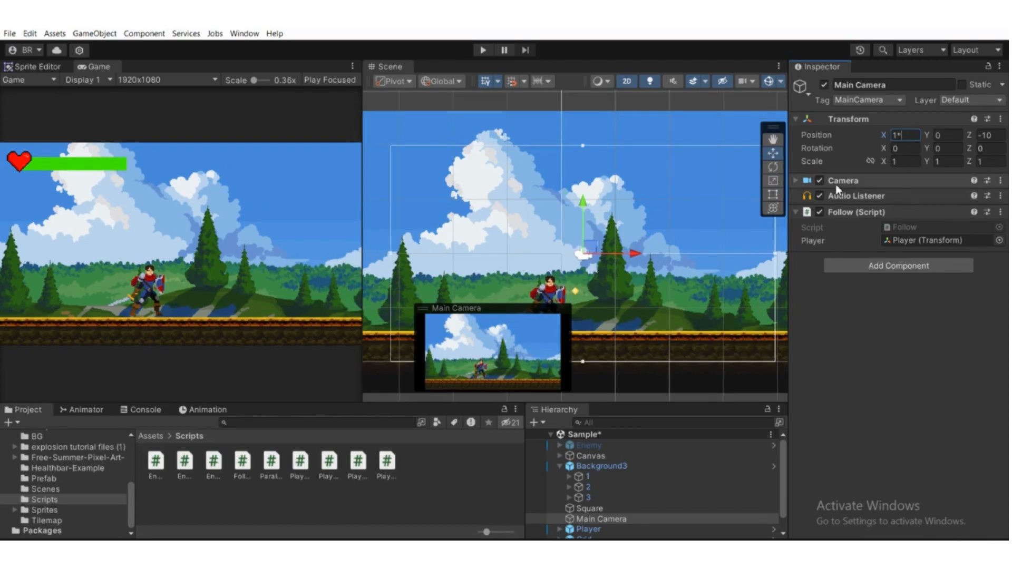
text(5)
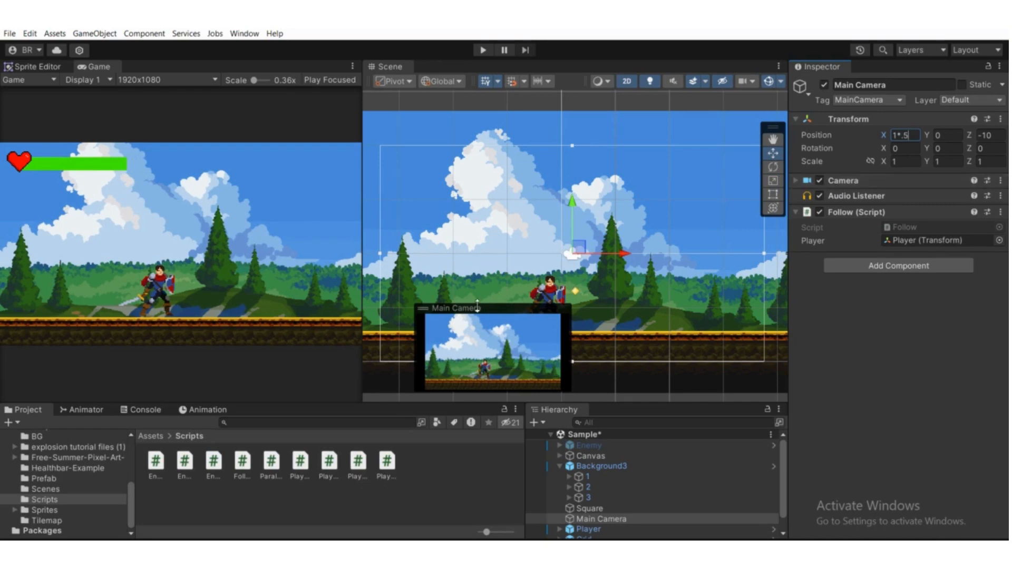
Move the Main Camera along X to about -0.81 in the scene and reset its X position to 0.
drag(625, 257, 595, 267)
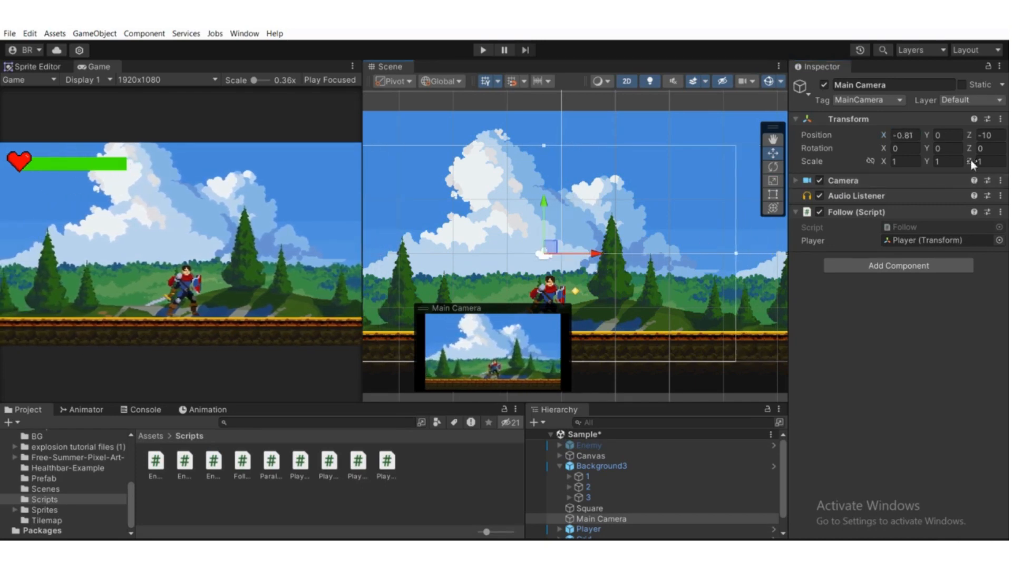
click(915, 138)
text(0)
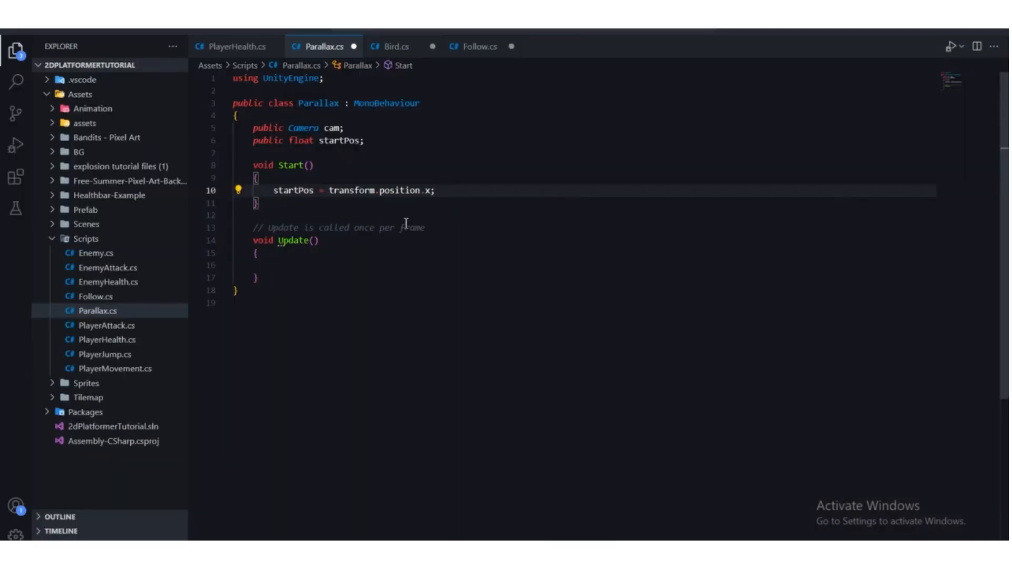
Inside the Update method, begin a float distance declaration assigned from cam.transform.position.x.
scroll(398, 221, down, 1)
drag(276, 245, 254, 196)
scroll(284, 232, up, 1)
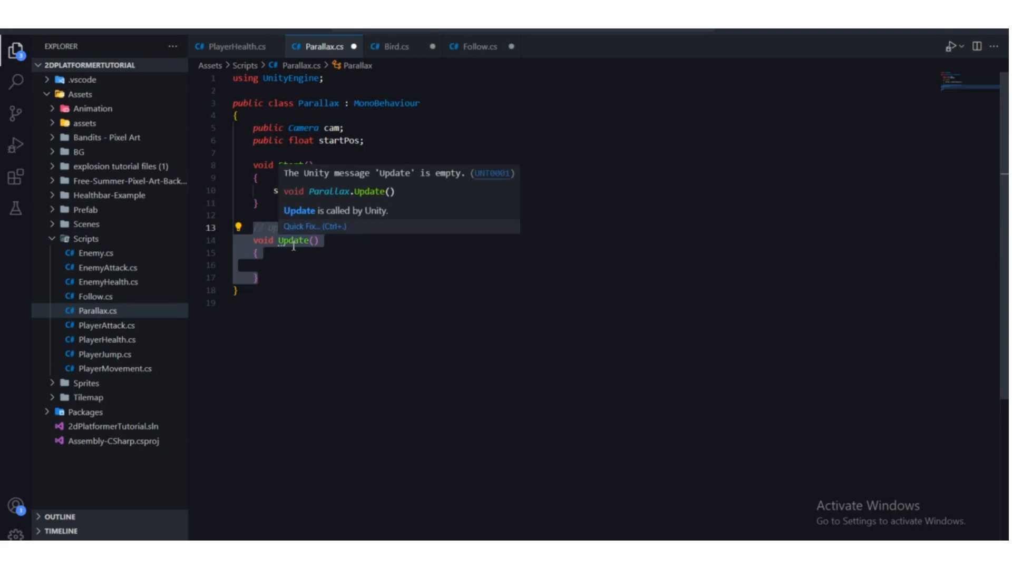
click(288, 257)
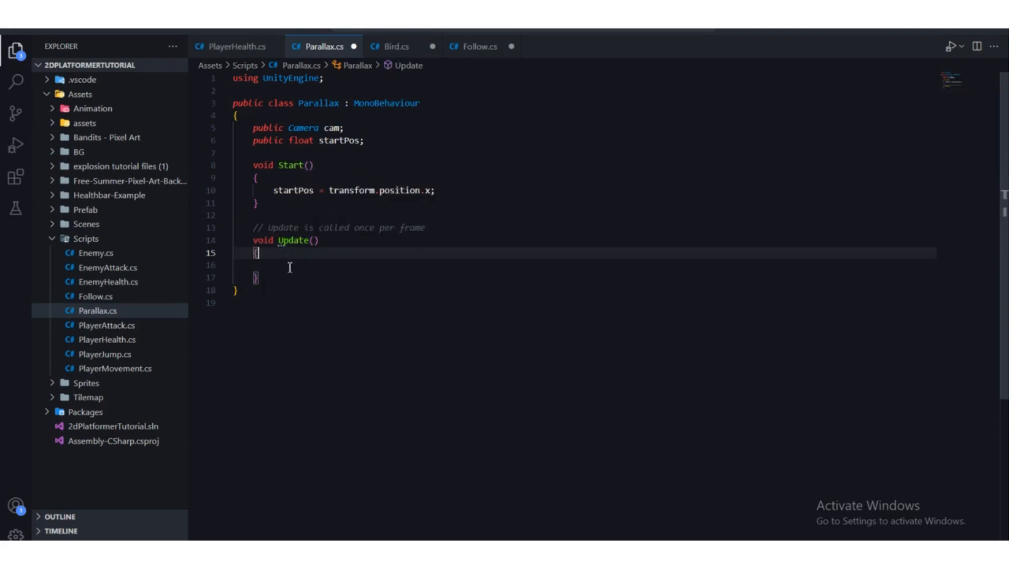
click(290, 267)
text(float)
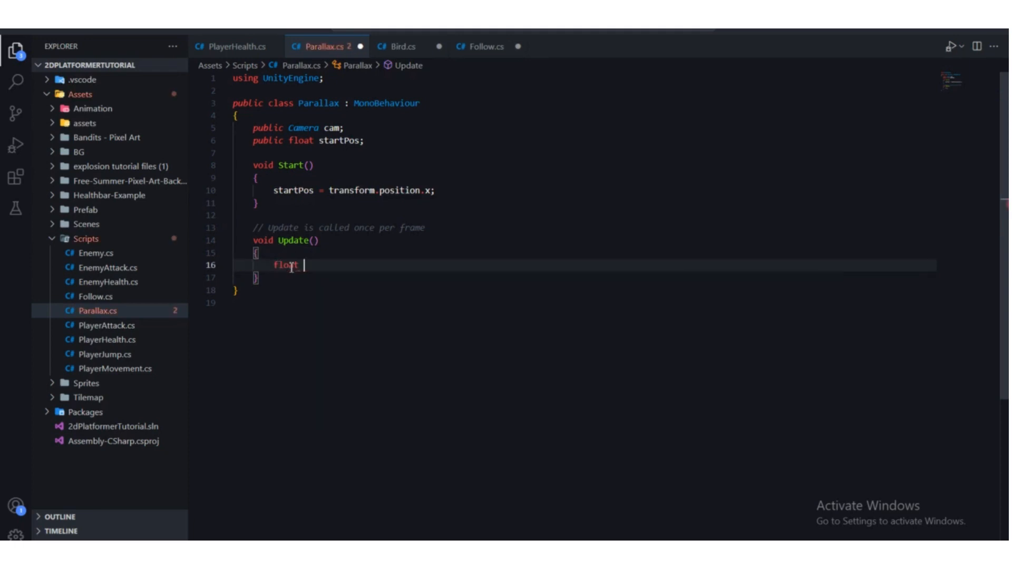
text( distance = ca)
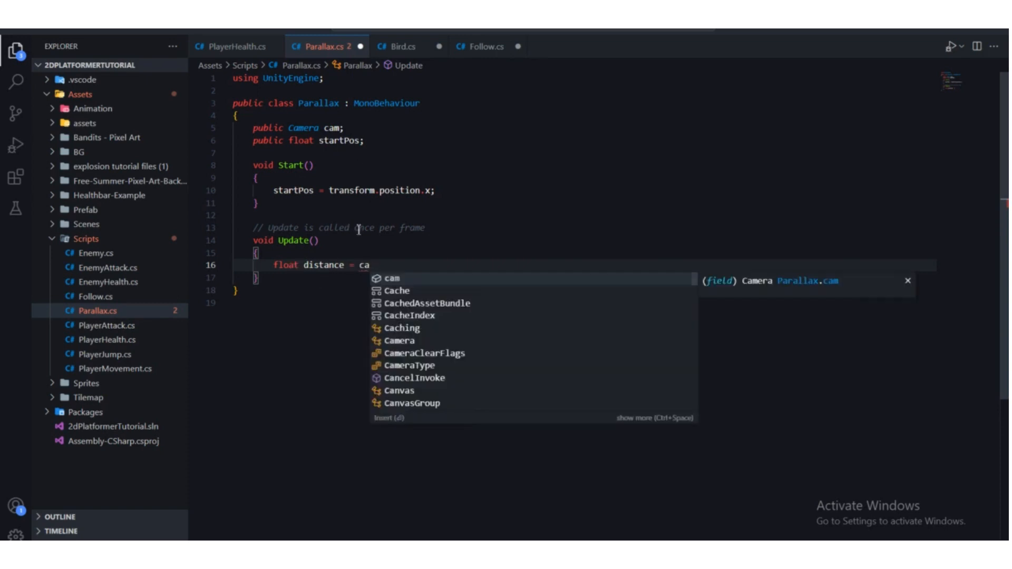
text(m.)
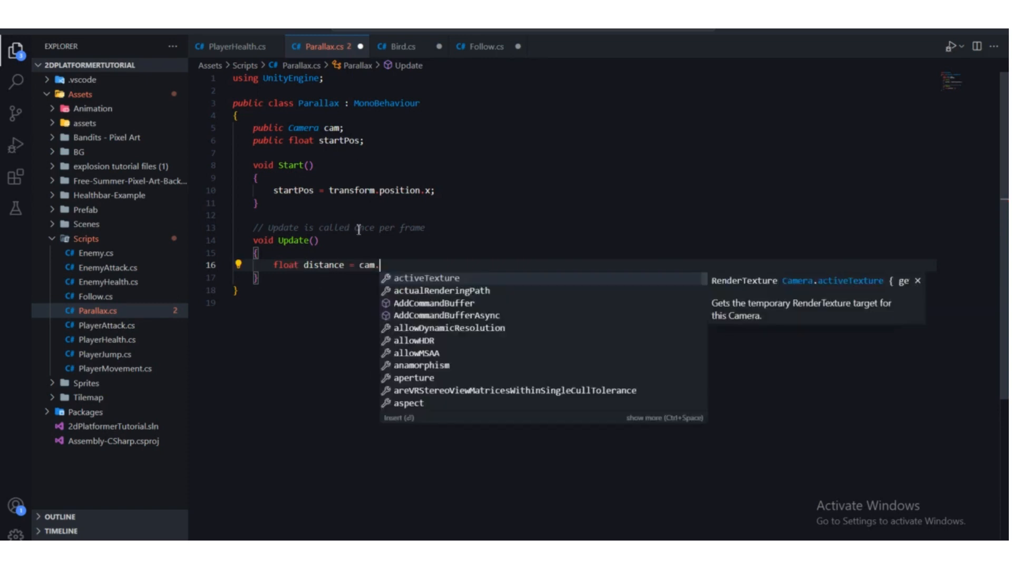
text(transform.pos)
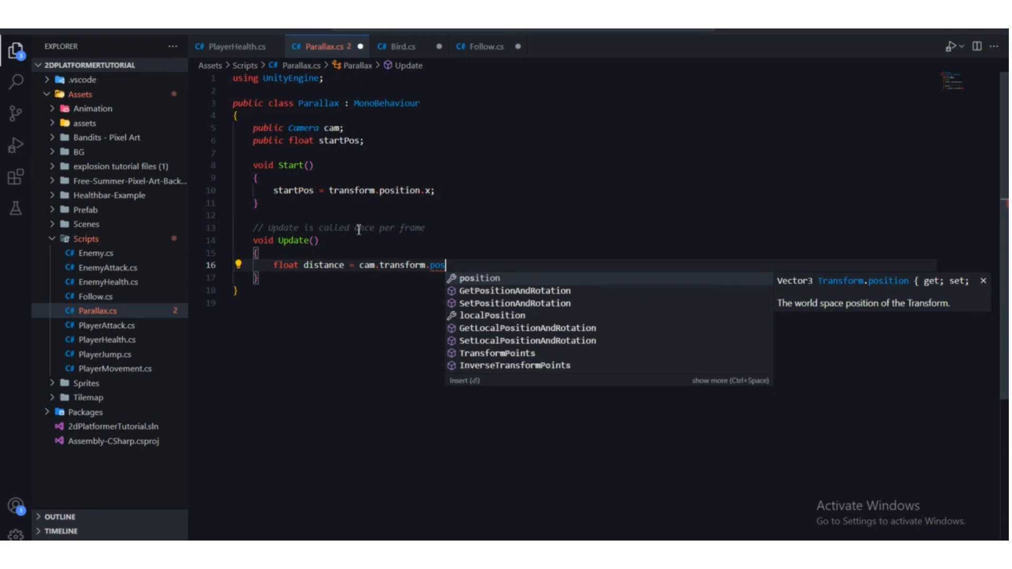
key(Tab)
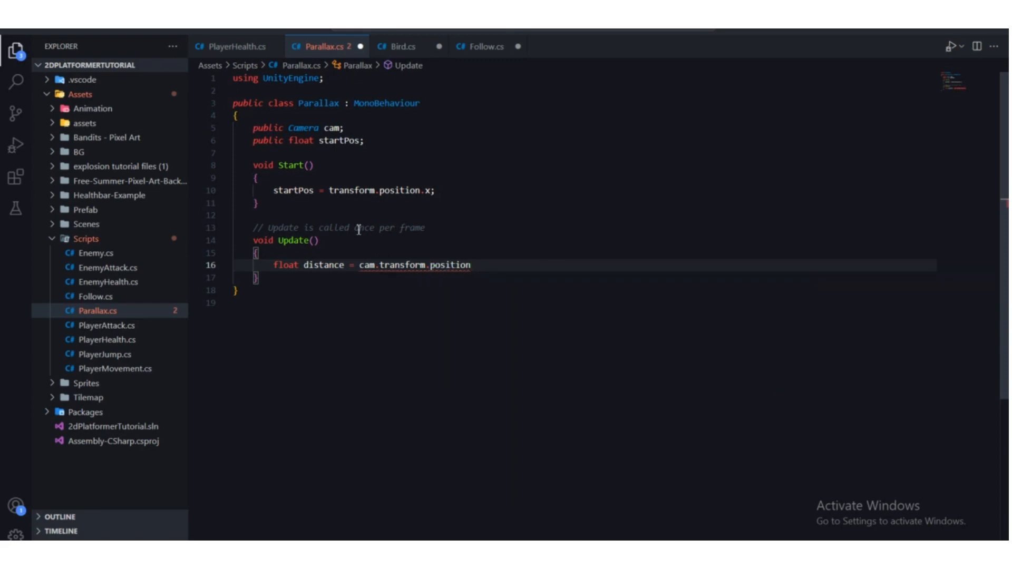
text(.x)
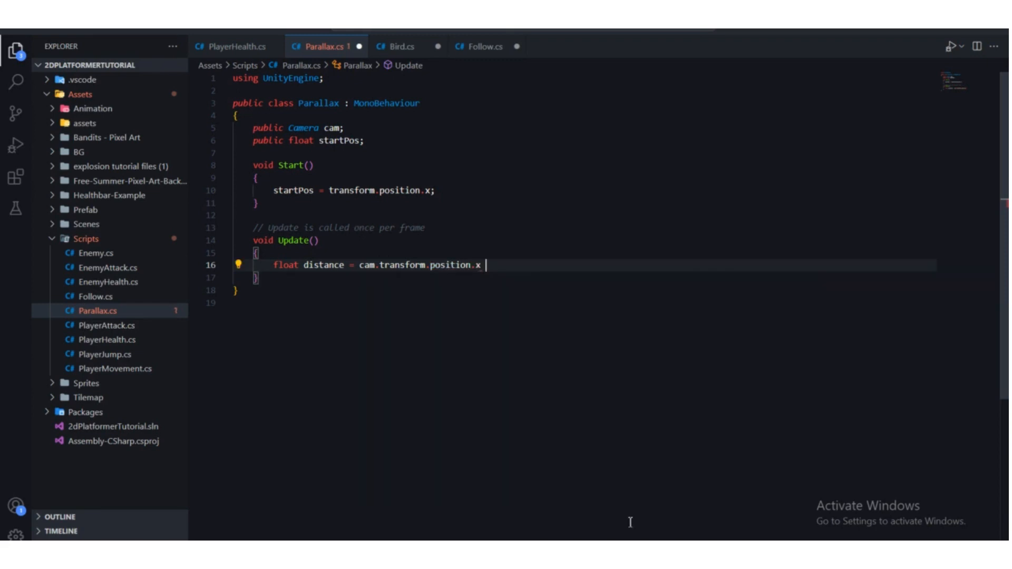
key(alt+Tab)
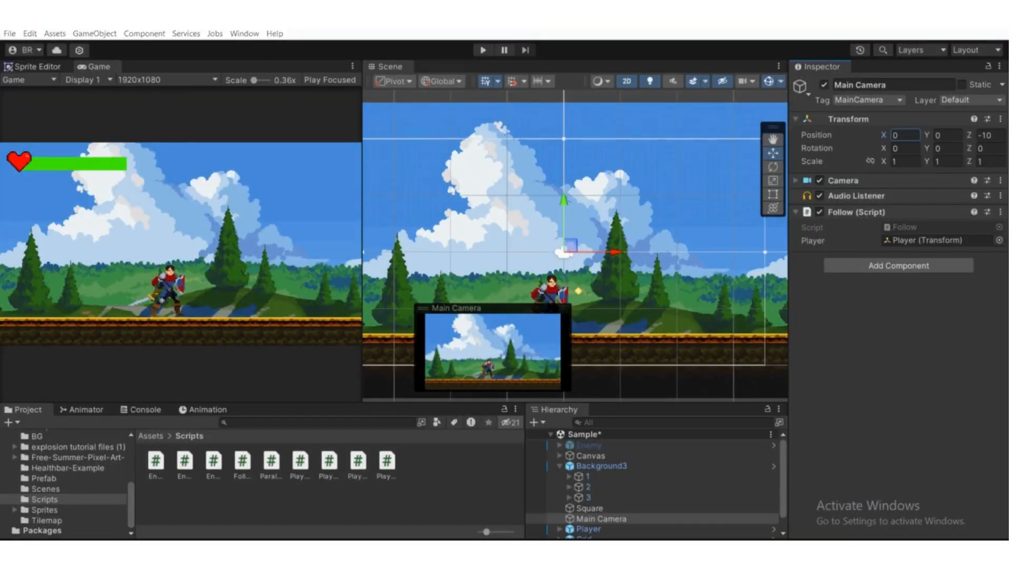
key(alt+Tab)
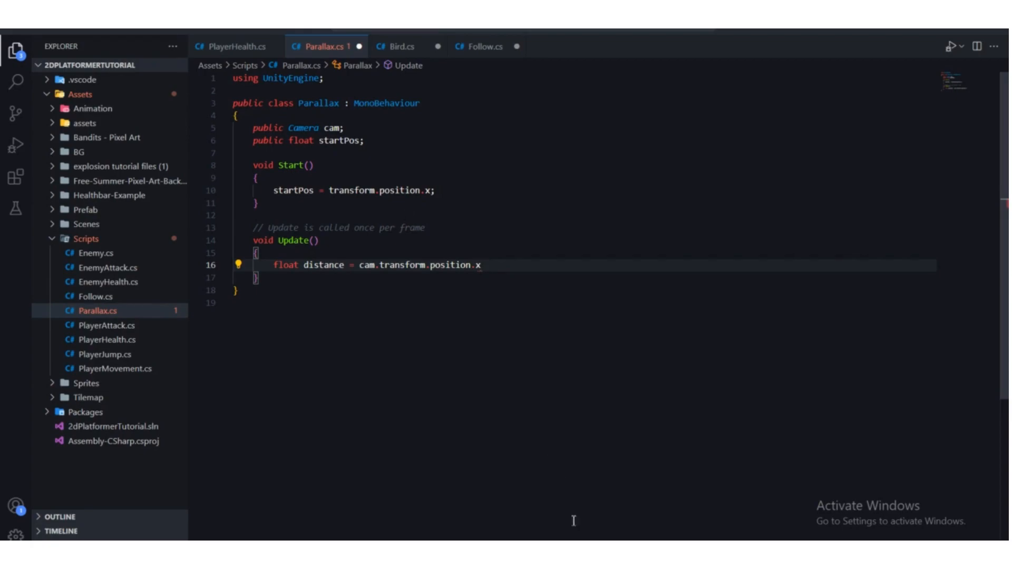
key(alt+Tab)
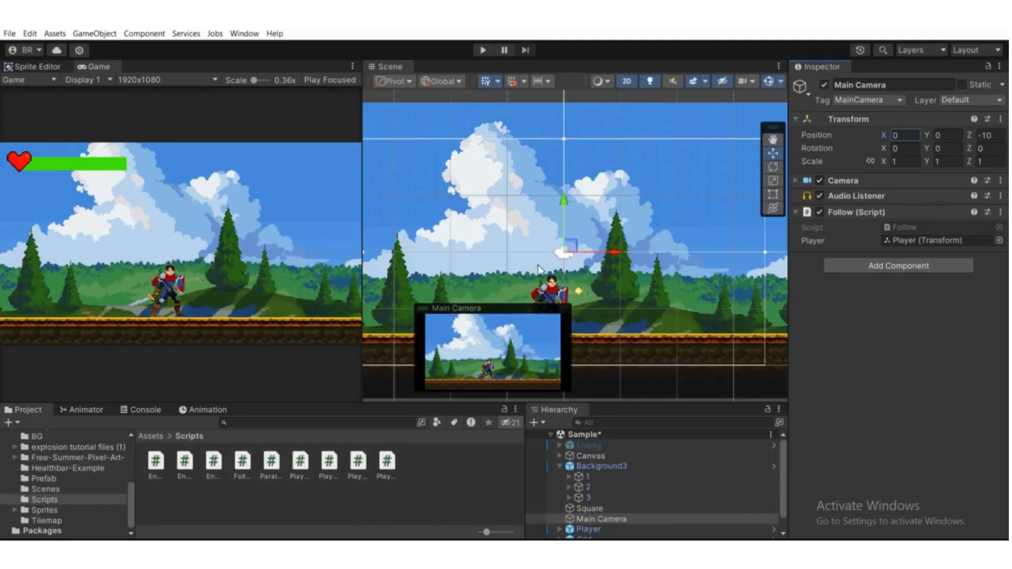
middle_drag(548, 274, 513, 238)
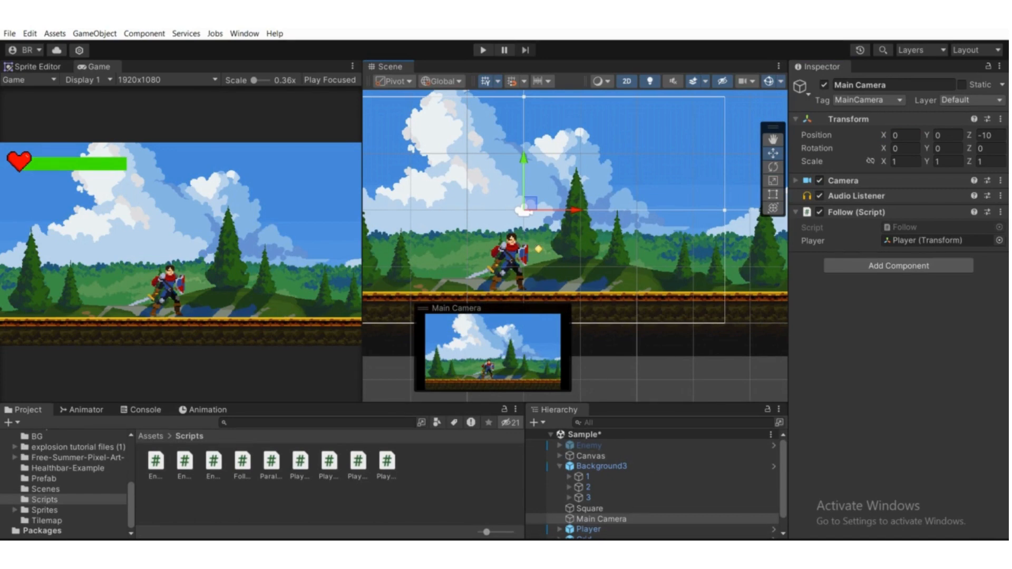
key(alt+Tab)
Declare a public float field parallaxEffect directly below startPos.
click(368, 141)
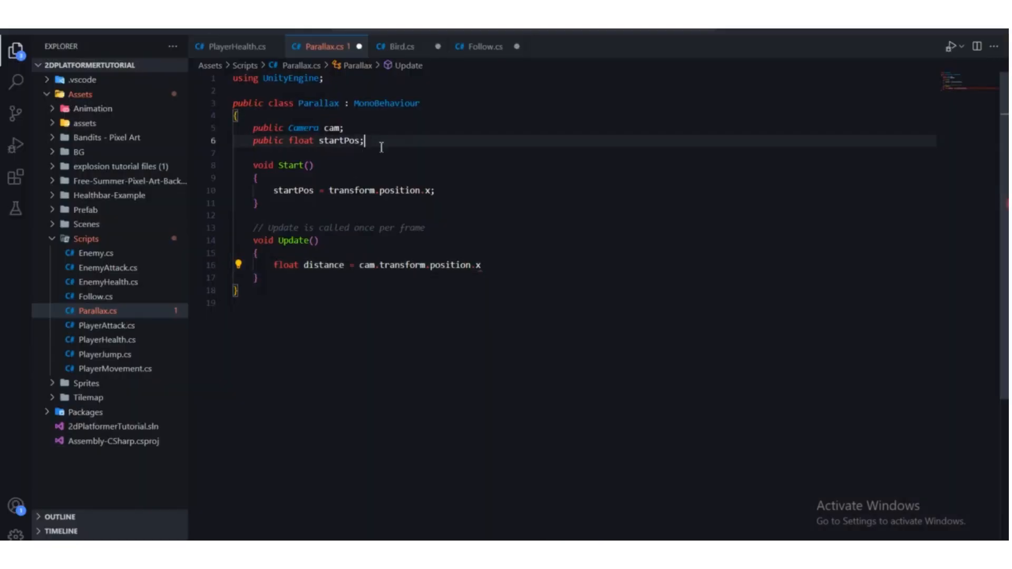
key(Return)
text(p)
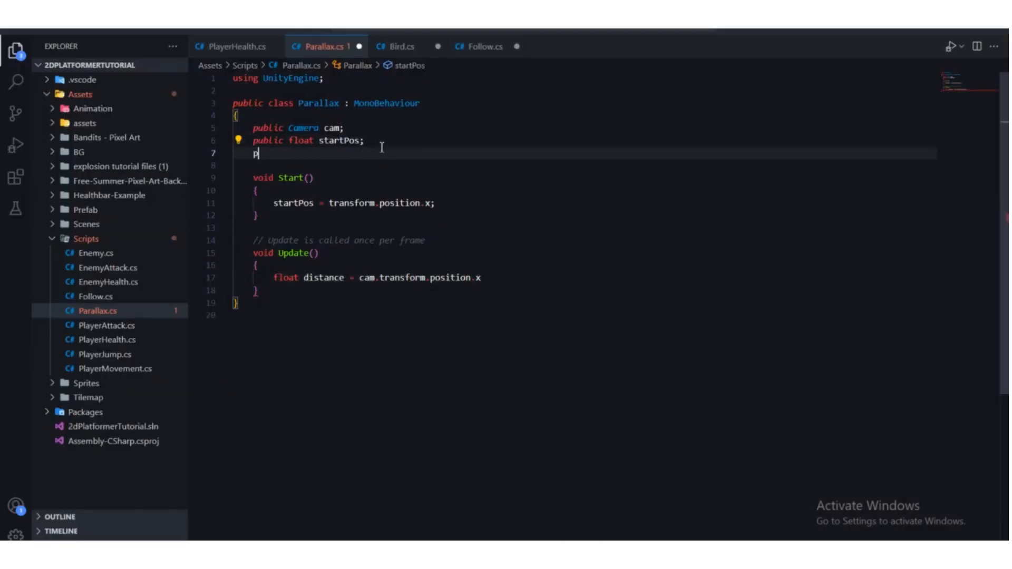
text(ublic float )
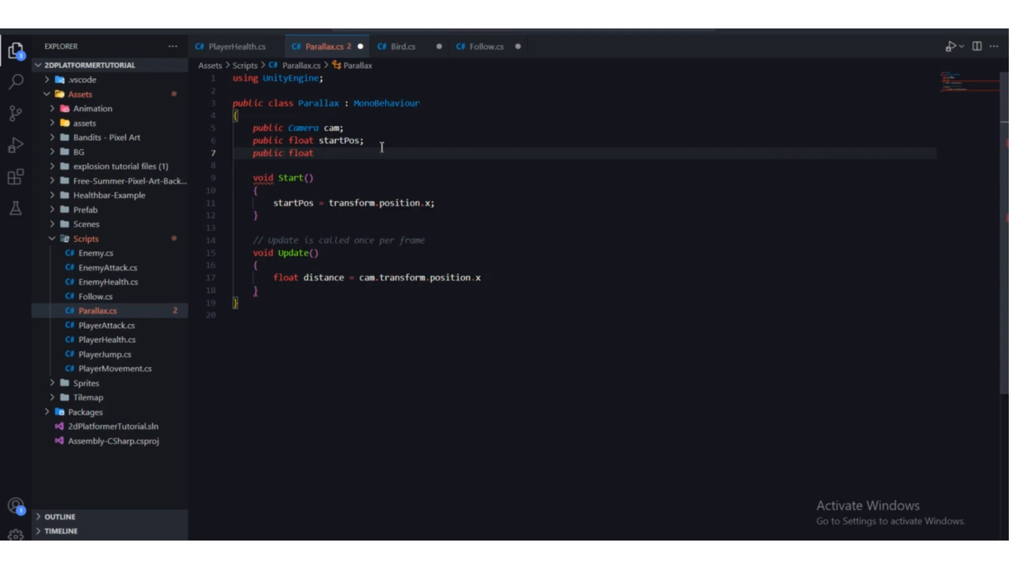
text(parallaxEf)
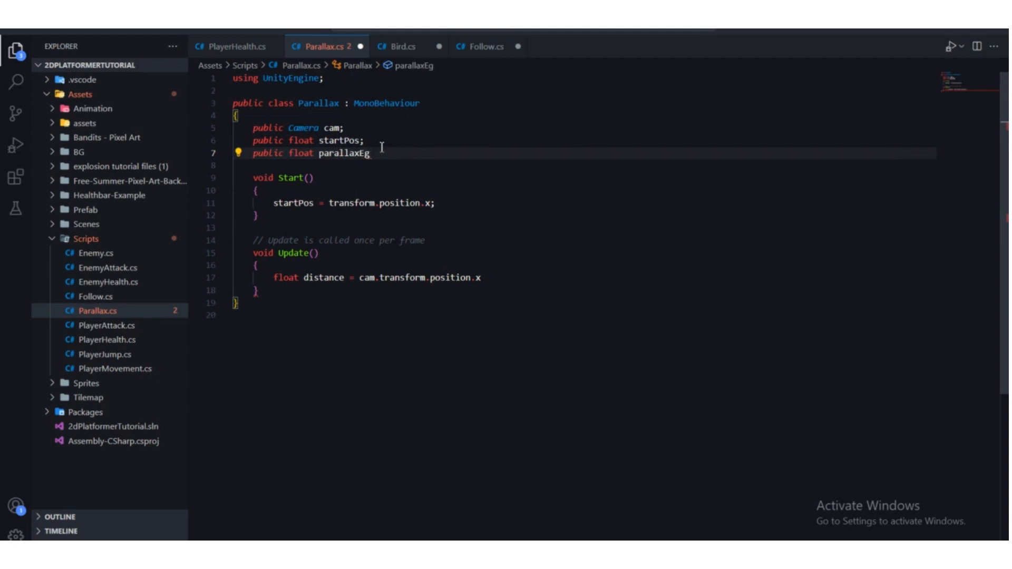
key(BackSpace)
text(ffect;)
Complete the distance assignment in Update by multiplying cam.transform.position.x by parallaxEffect and ending the statement.
click(499, 279)
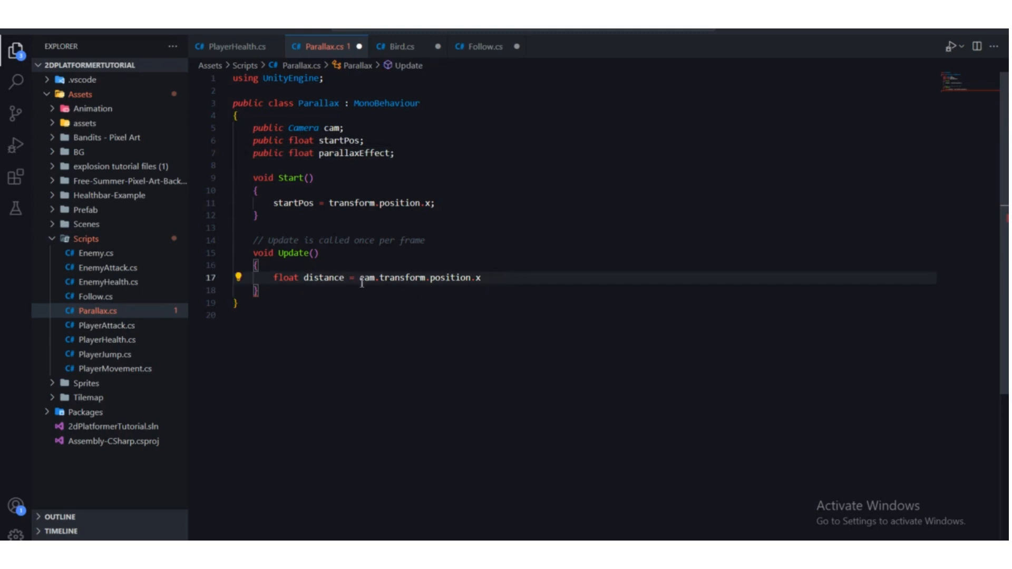
drag(360, 279, 488, 280)
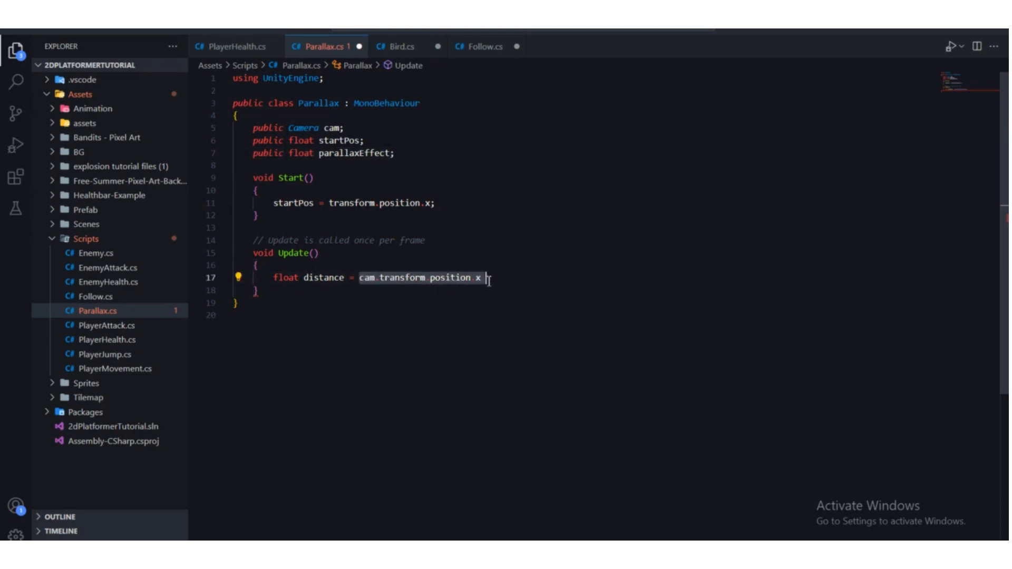
click(504, 280)
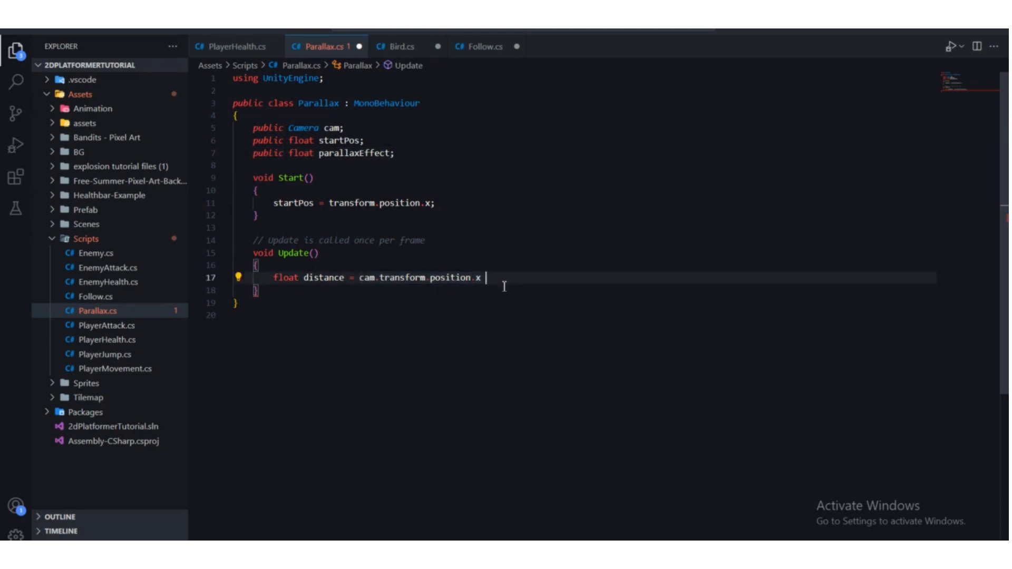
text(*para)
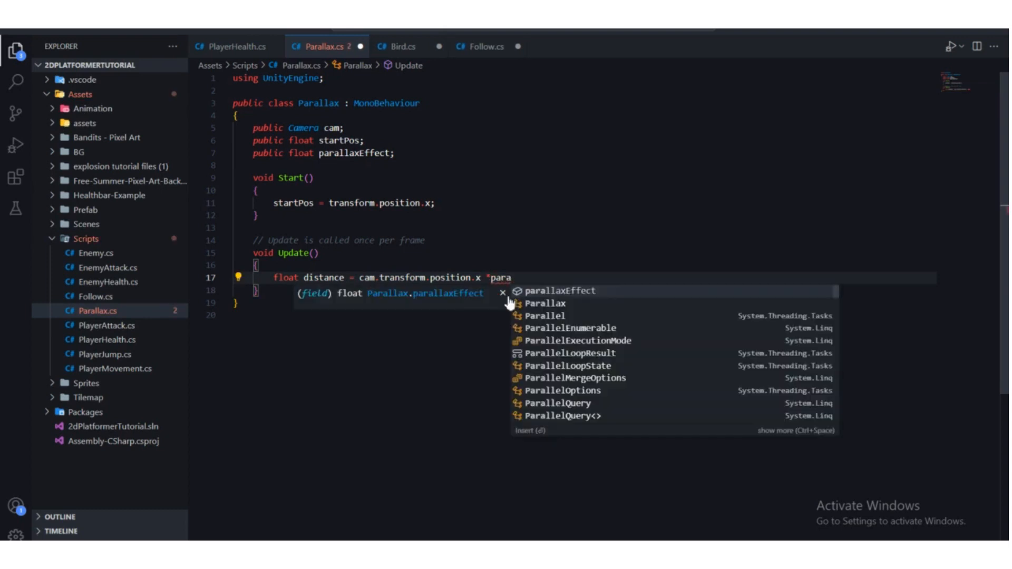
key(Tab)
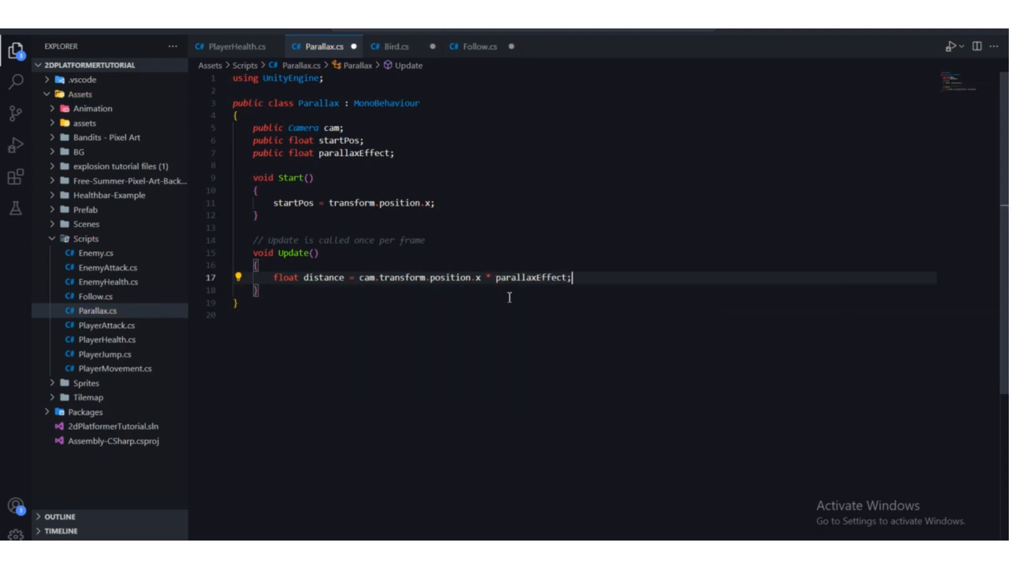
text(;)
Switch to Unity, try the Main Camera's X position at 1 and 1*.2, and restore it to 0.
drag(364, 277, 483, 282)
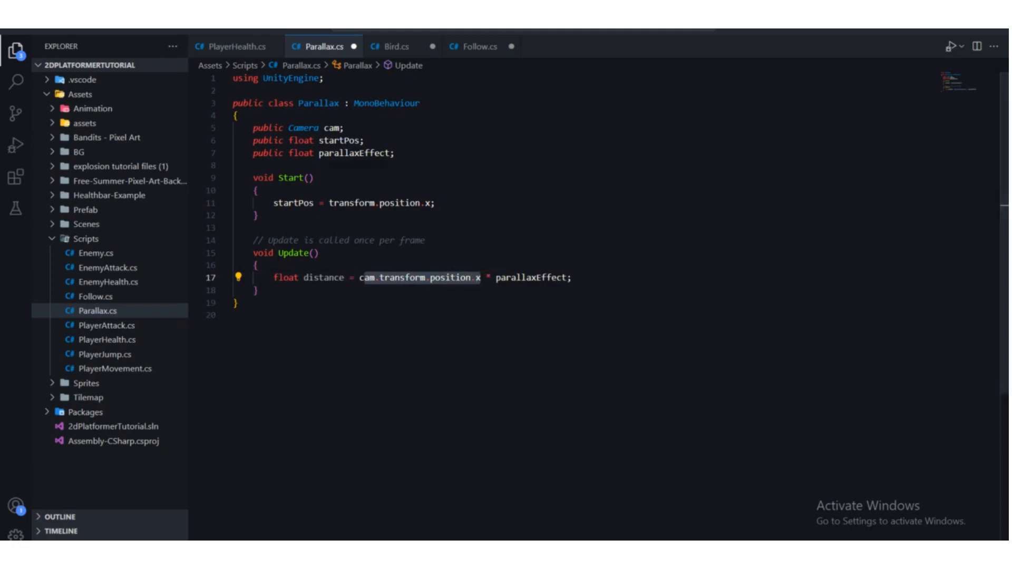
key(alt+Tab)
scroll(611, 511, down, 2)
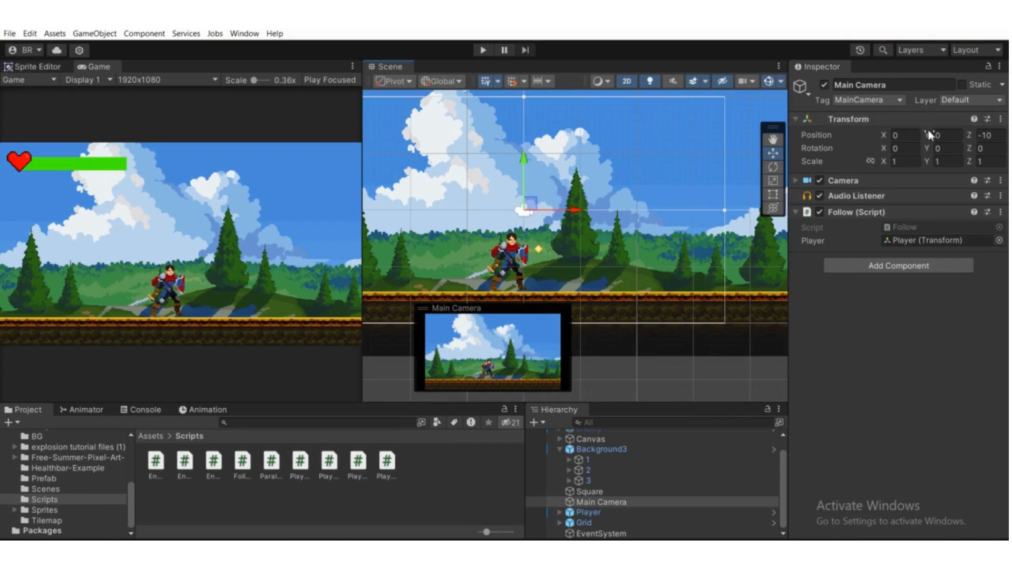
click(912, 136)
text(1)
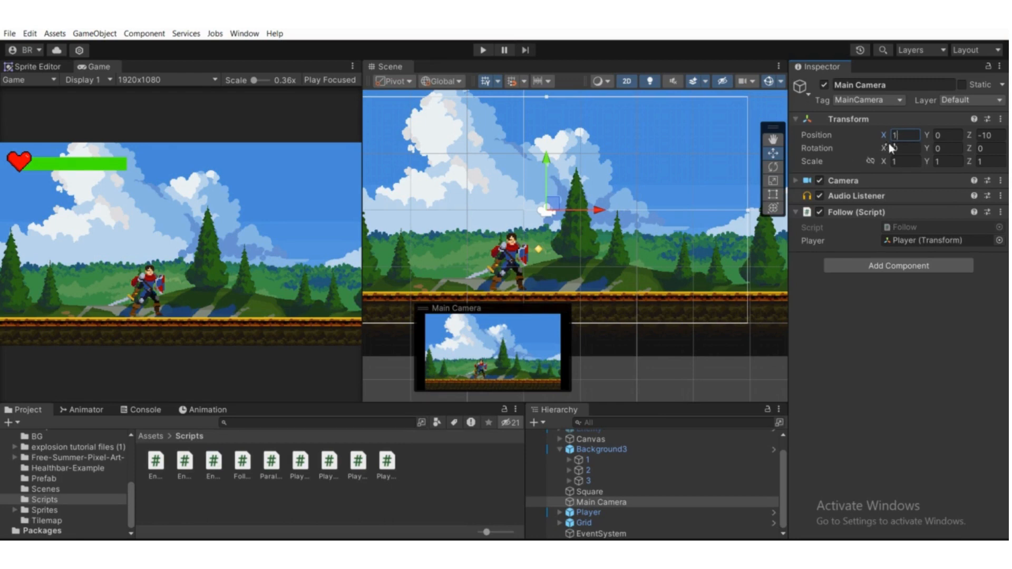
text(*.2)
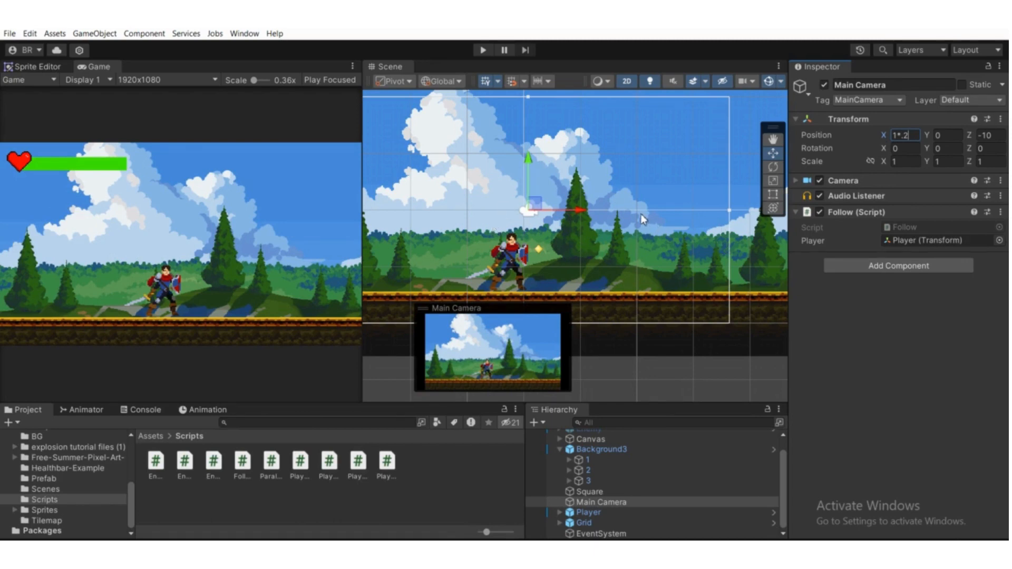
key(BackSpace)
key(BackSpace)
key(BackSpace)
key(BackSpace)
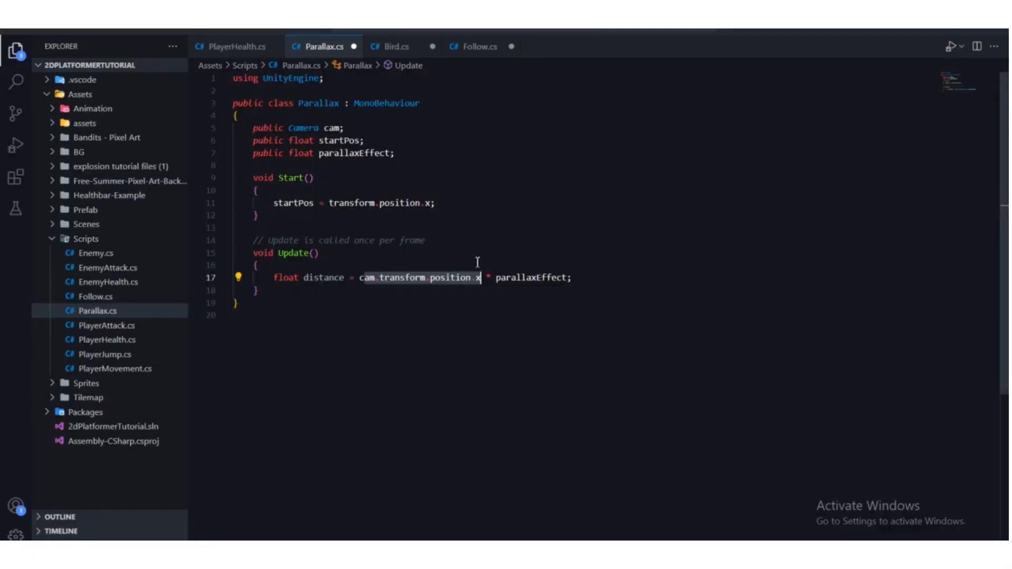
Return to the code editor and examine the distance line in Update: cam.transform.position.x, parallaxEffect and the distance variable.
click(463, 296)
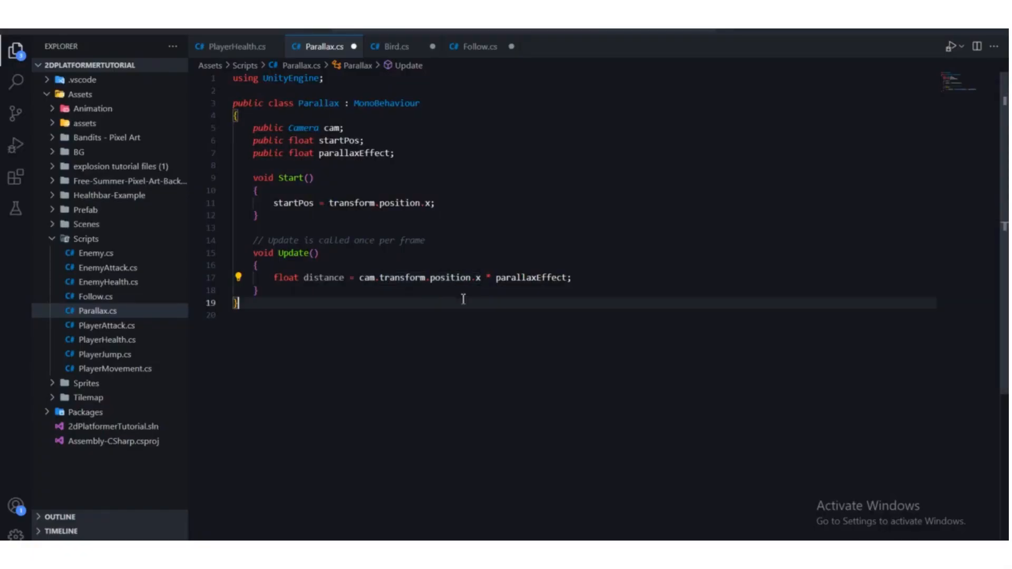
drag(574, 277, 360, 277)
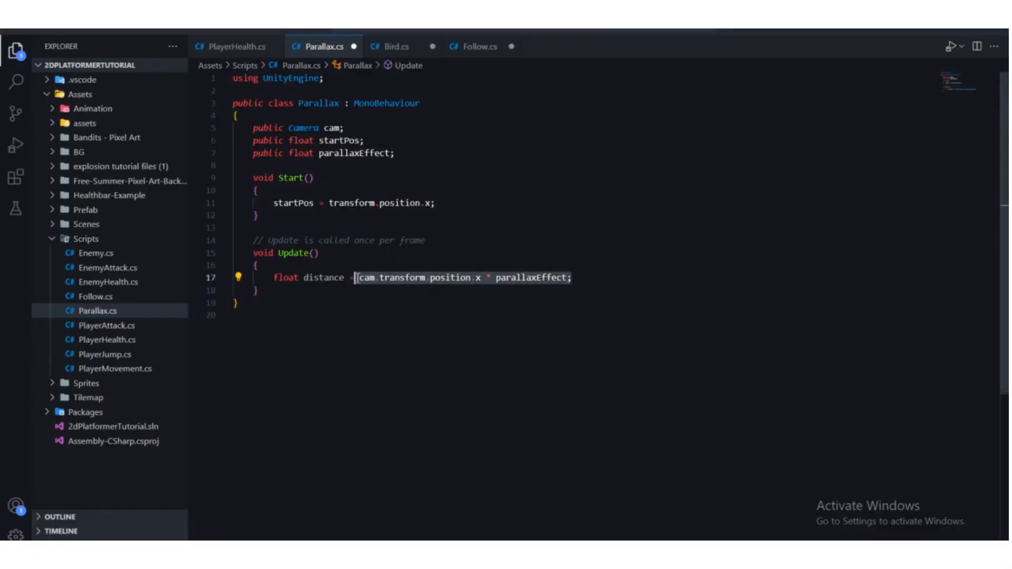
scroll(406, 281, down, 3)
scroll(406, 281, up, 3)
drag(345, 278, 449, 278)
scroll(337, 285, down, 2)
scroll(337, 284, up, 2)
drag(467, 278, 481, 278)
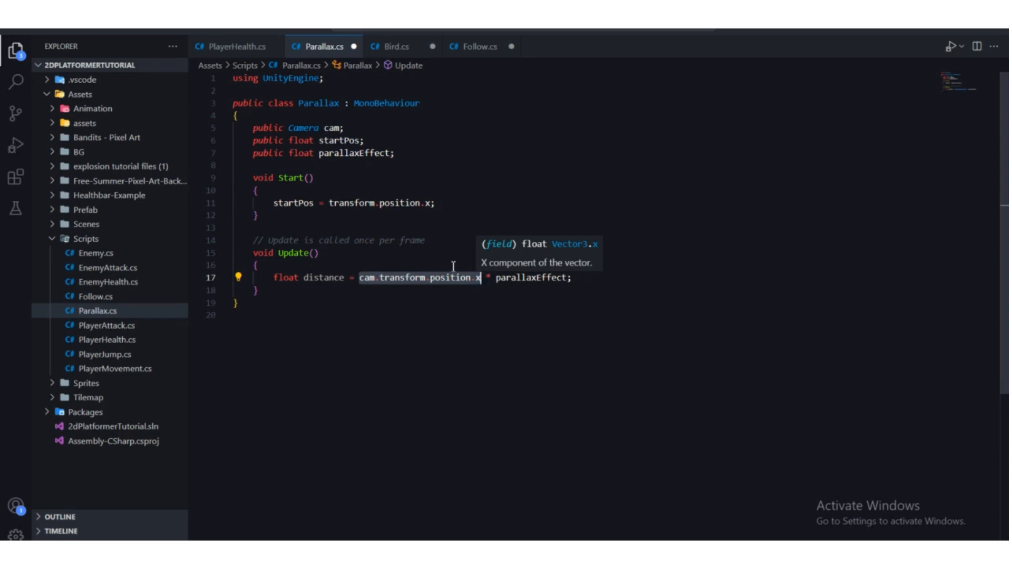
drag(496, 278, 568, 278)
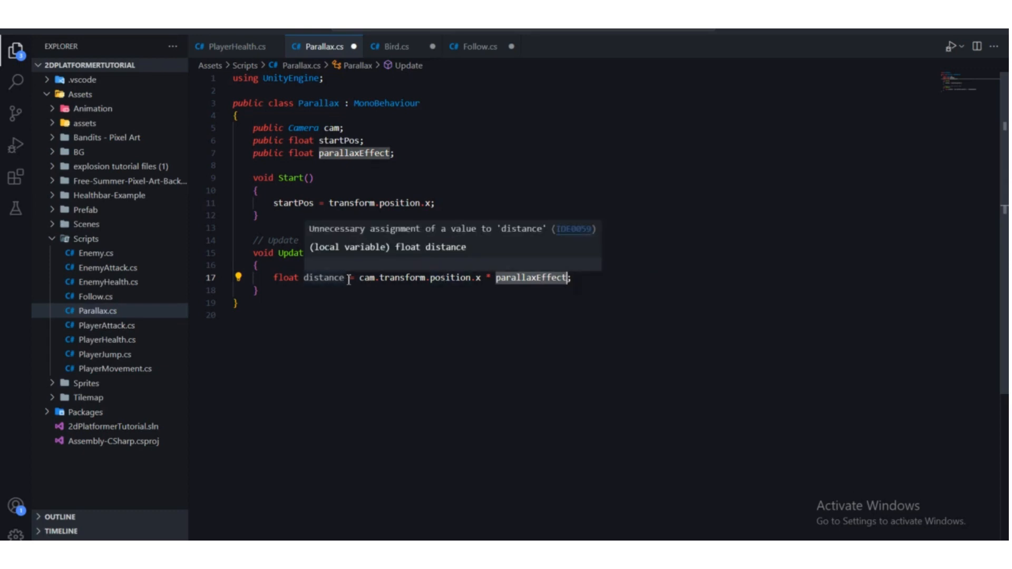
drag(348, 278, 306, 280)
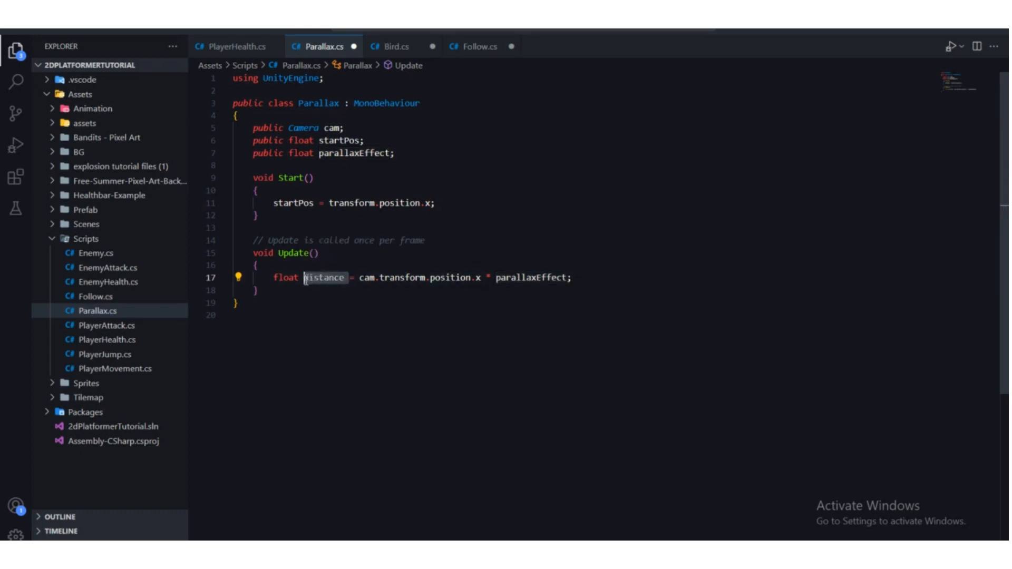
scroll(306, 280, down, 1)
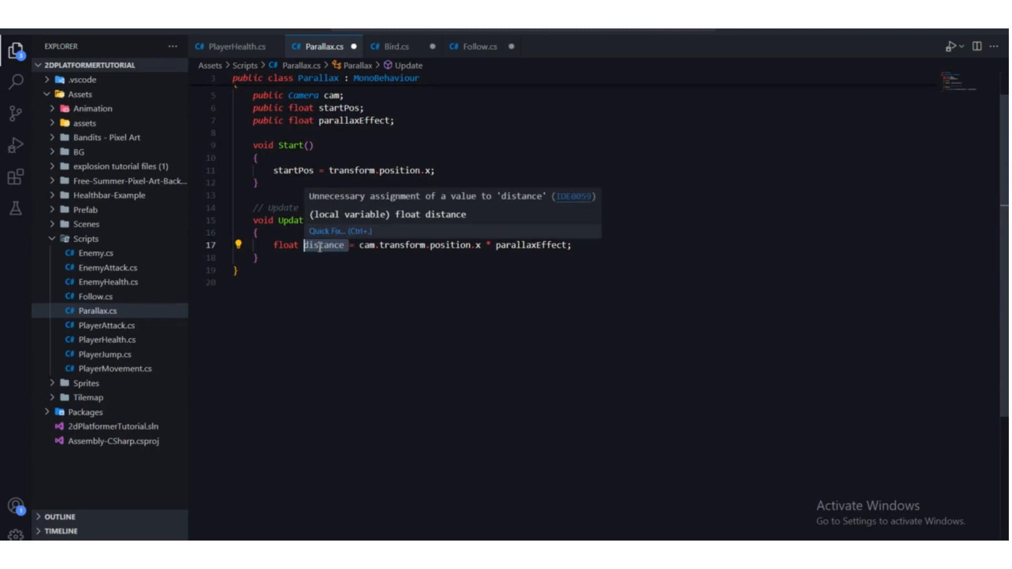
scroll(320, 248, up, 1)
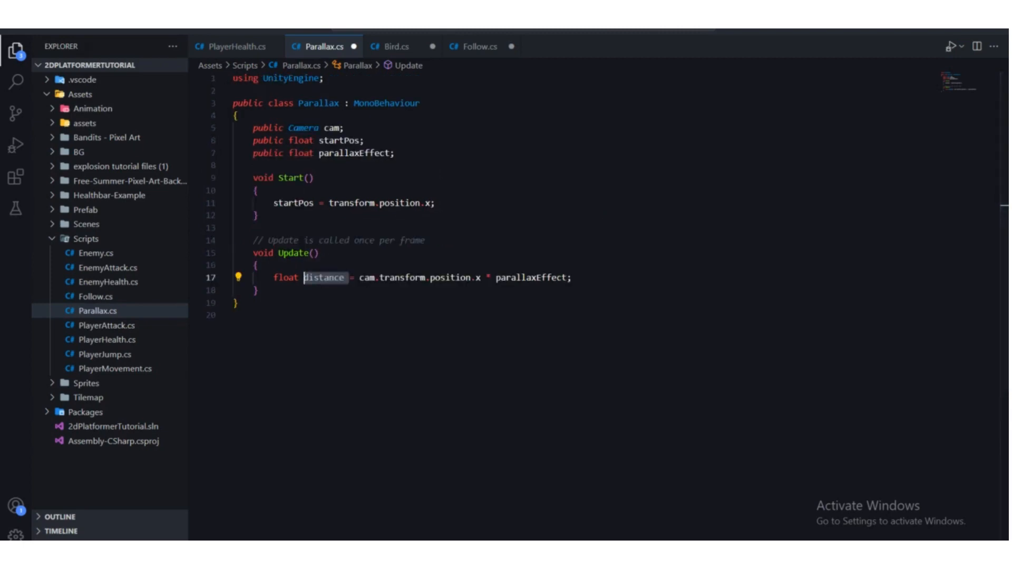
Switch to Unity, try background layer 1 at an X position of about 0.21, and restore it to 0.
key(alt+Tab)
scroll(542, 245, down, 2)
scroll(543, 245, up, 1)
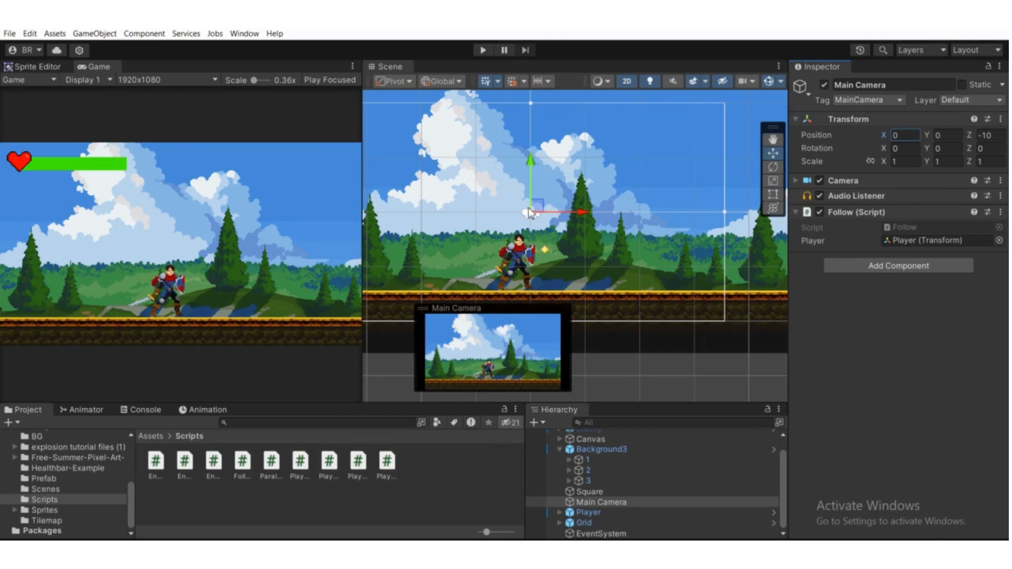
drag(573, 216, 573, 218)
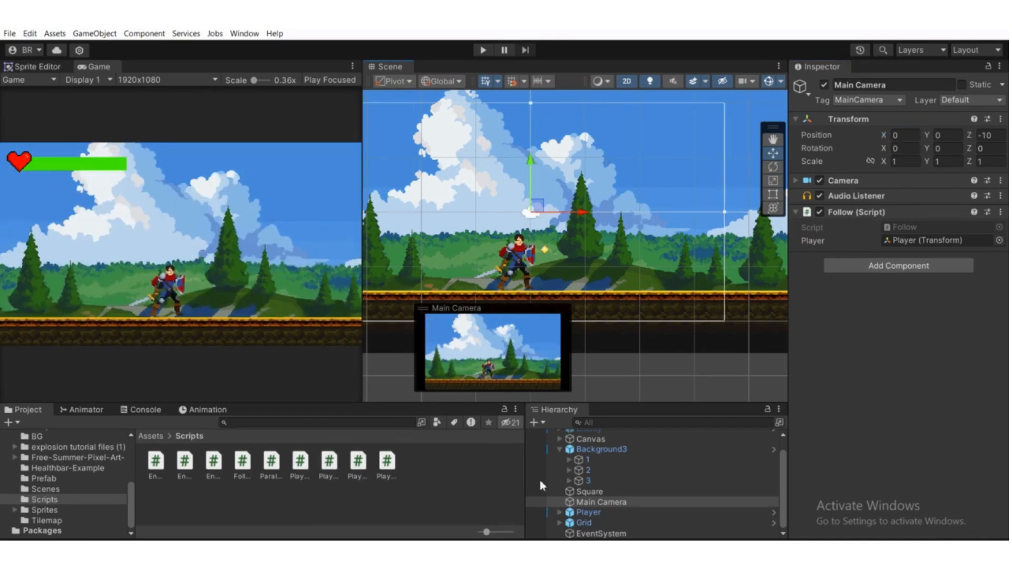
click(588, 459)
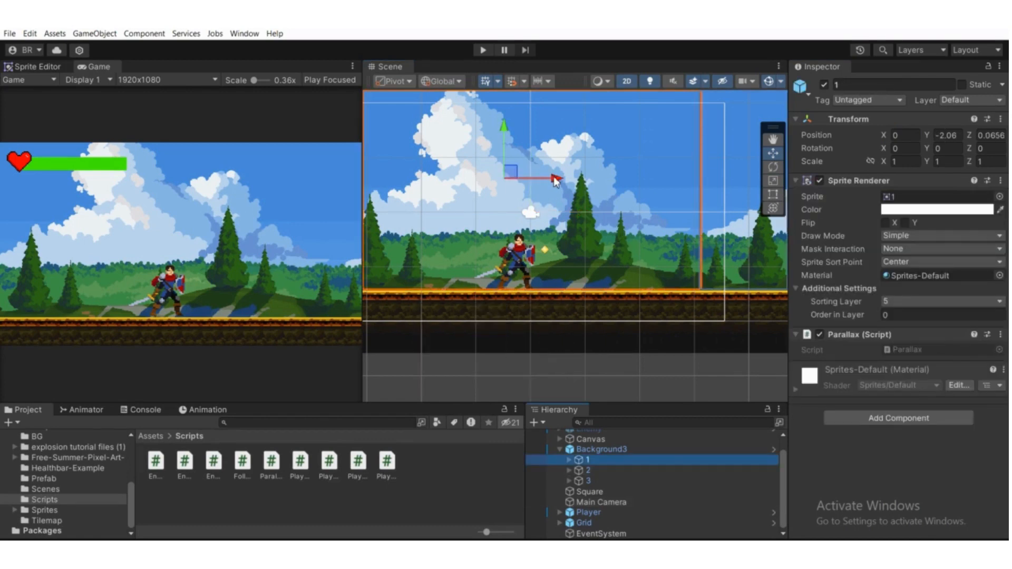
mouse_move(553, 179)
mouse_down()
mouse_move(581, 187)
mouse_move(537, 187)
mouse_up()
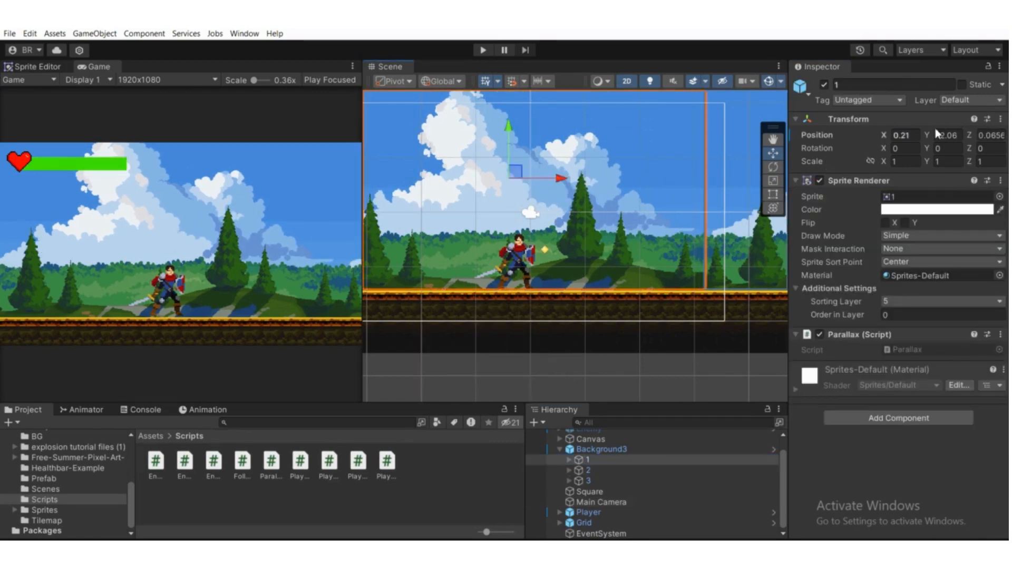
click(902, 135)
text(0)
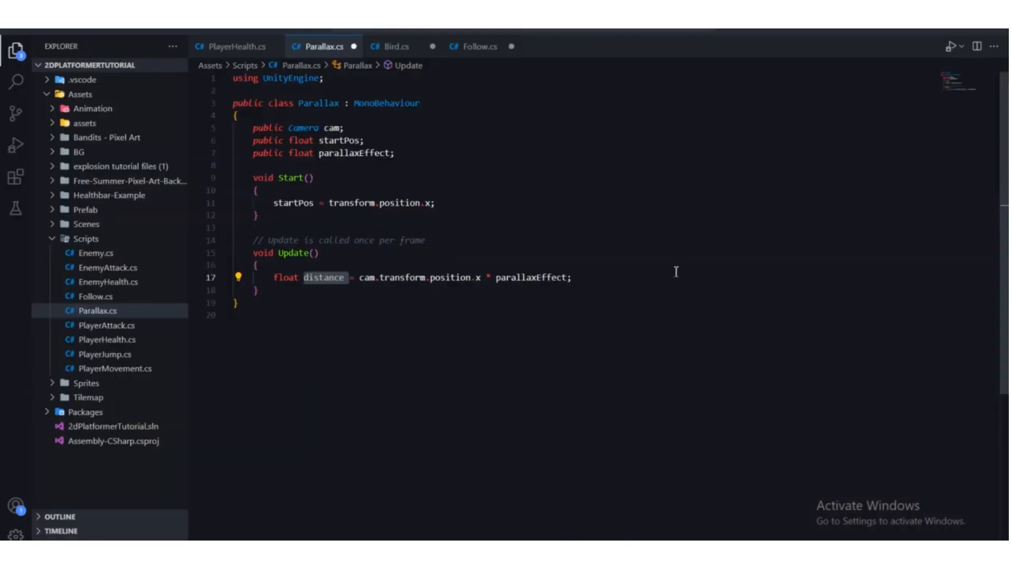
Return to the code editor and add transform.position = new Vector3(x, y, z); below the distance line in Update.
click(673, 269)
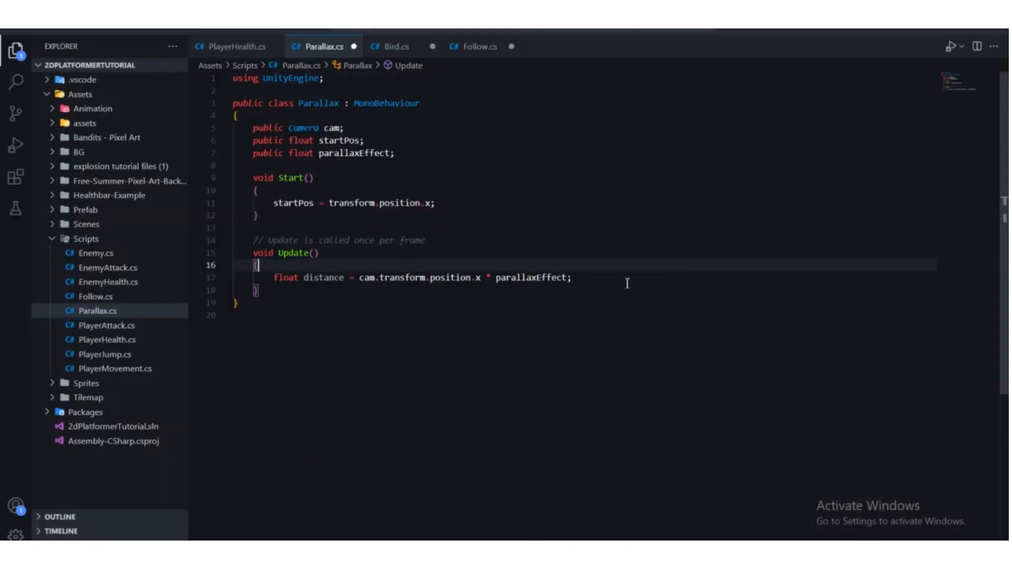
click(627, 283)
key(Return)
text(tra)
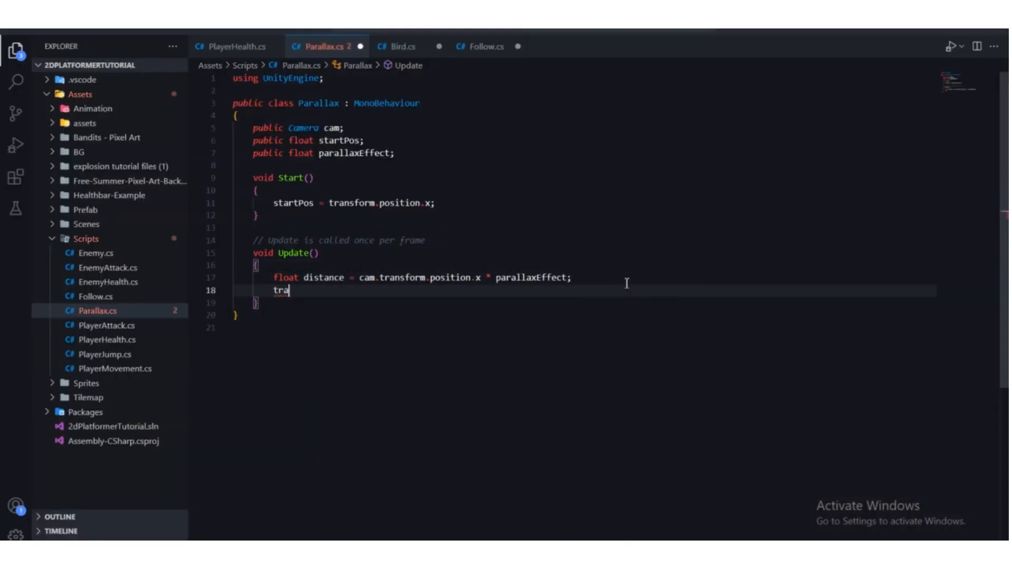
text(nsform.position)
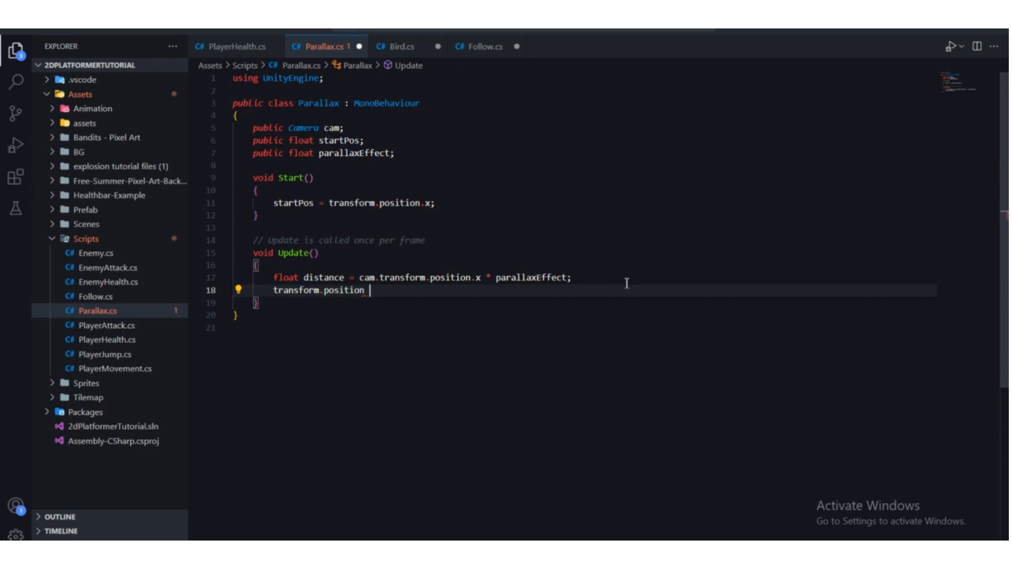
text(= new vr)
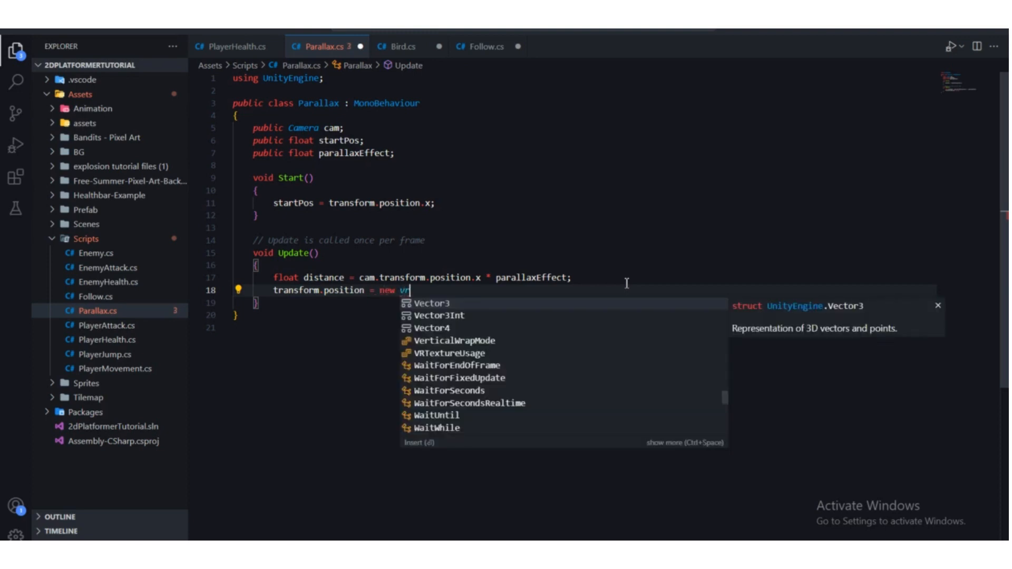
text(3)
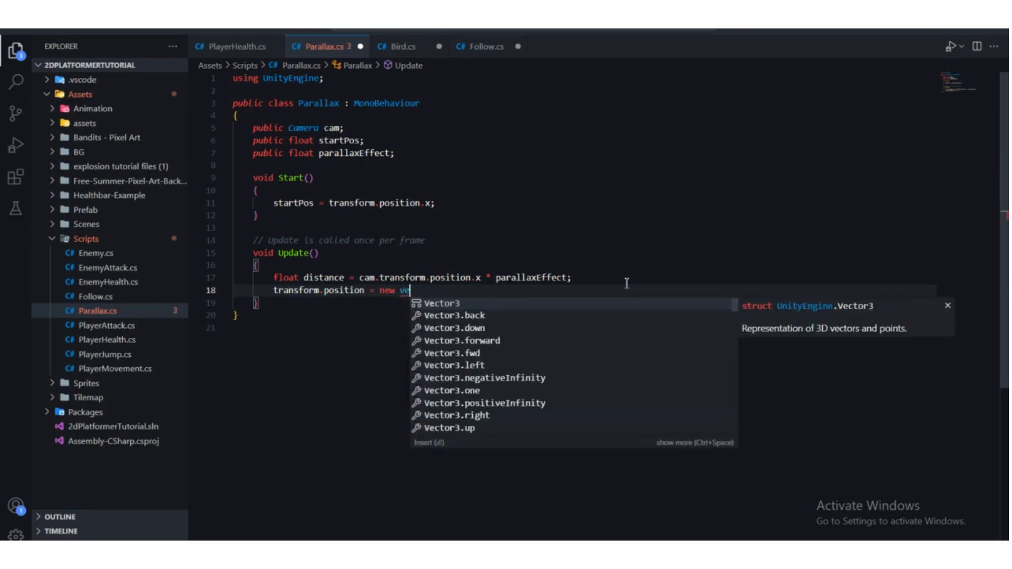
key(Return)
text((x, )
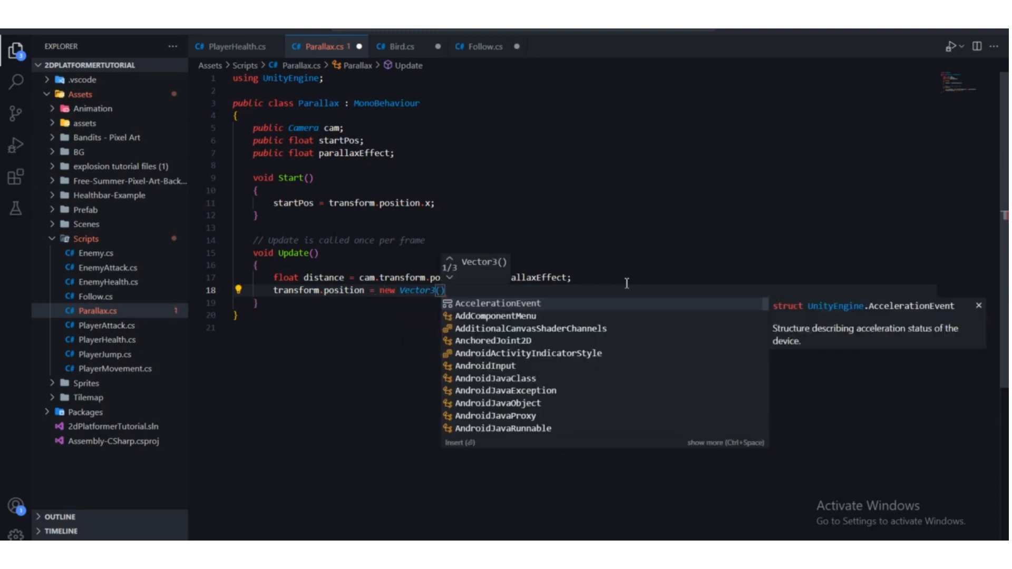
text(y, z)
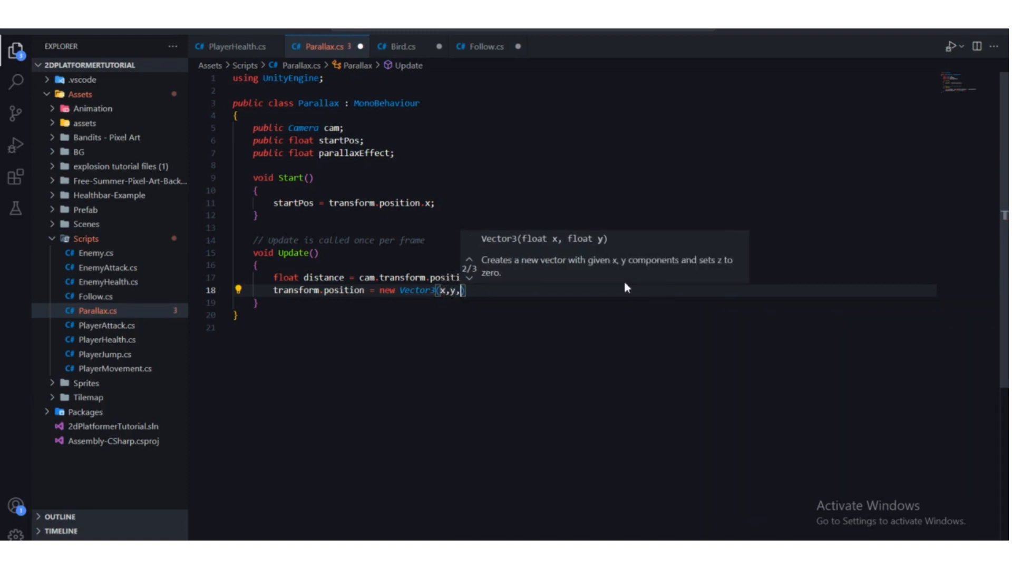
text();)
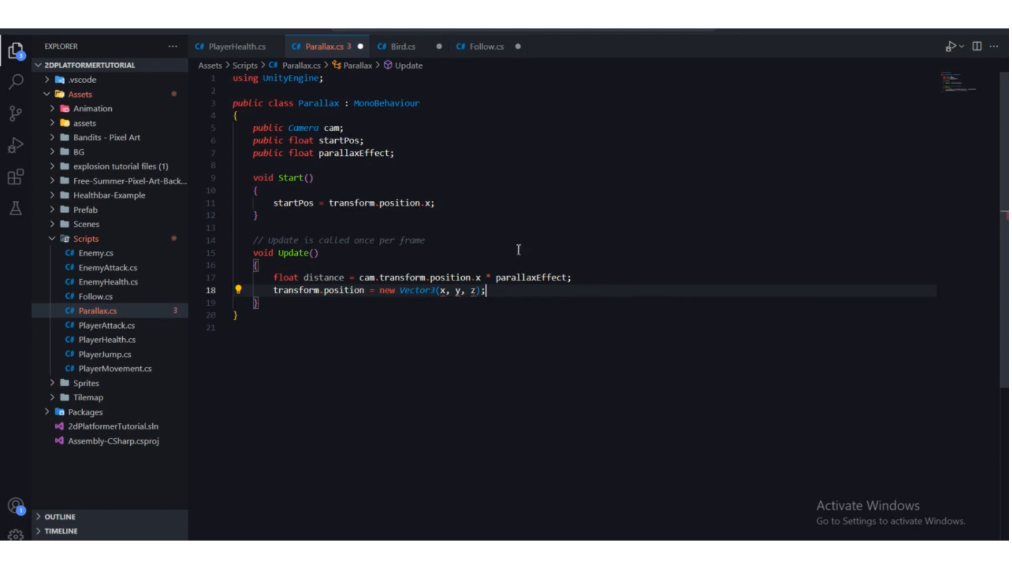
Examine the distance variable in Update and the startPos assignment in Start.
click(444, 290)
drag(301, 277, 345, 278)
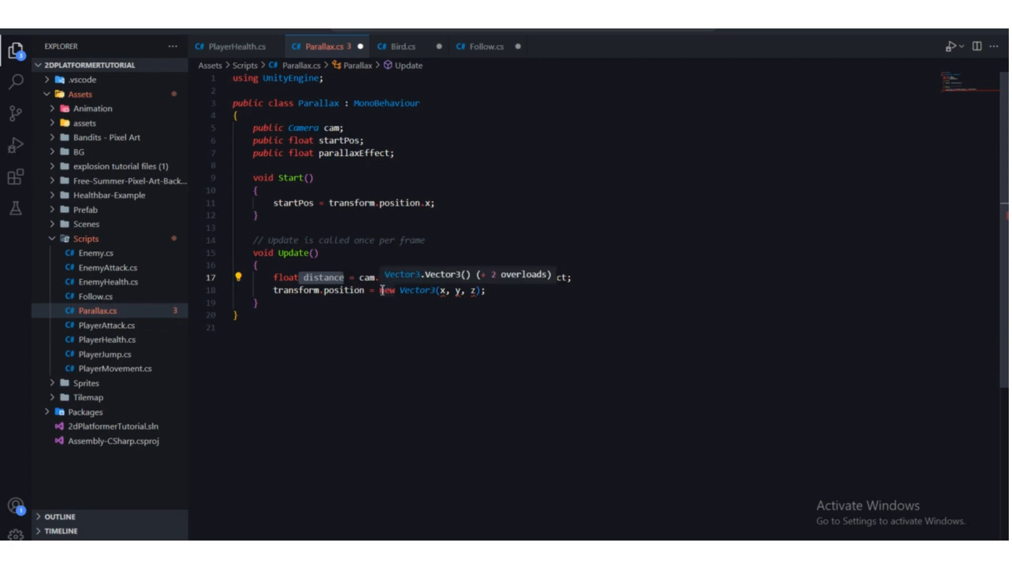
click(449, 290)
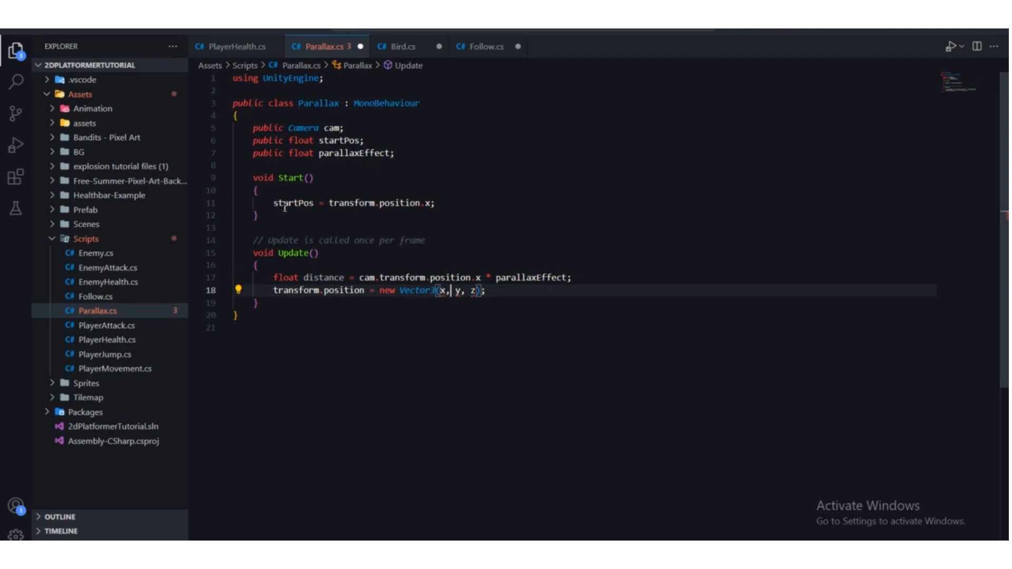
mouse_move(275, 203)
mouse_down()
mouse_move(458, 204)
mouse_move(275, 205)
mouse_up()
click(458, 203)
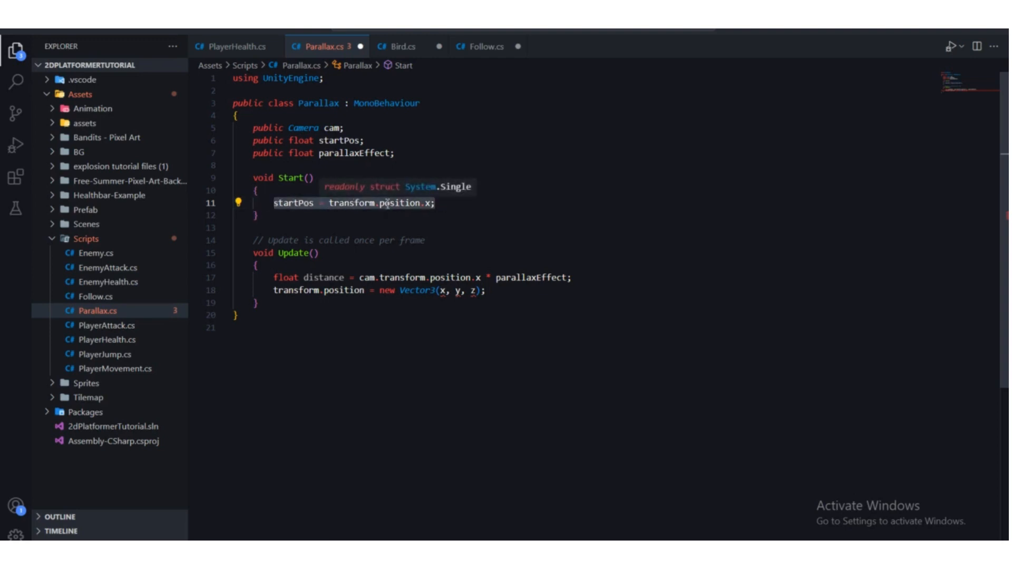
click(430, 204)
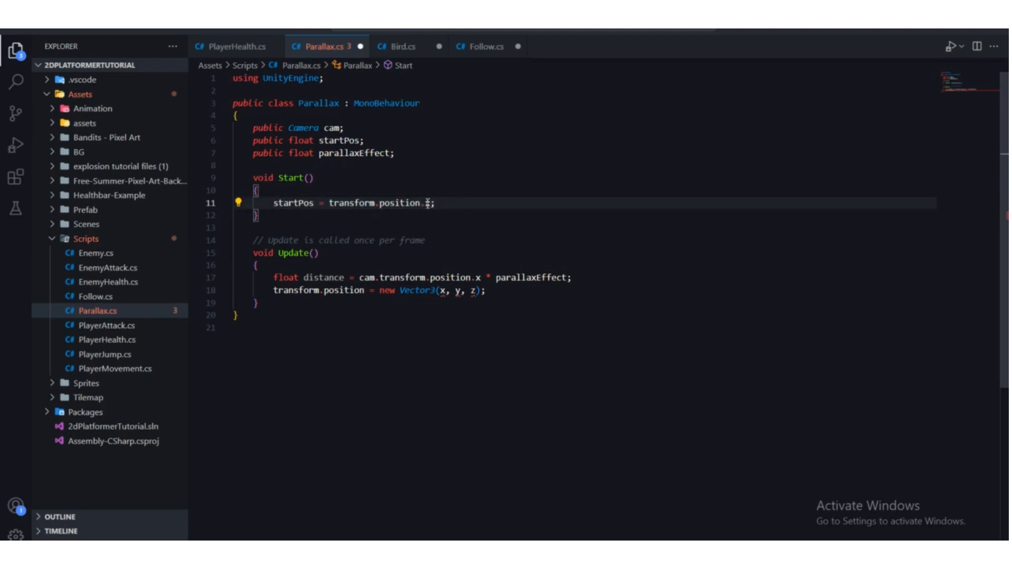
drag(435, 203, 272, 203)
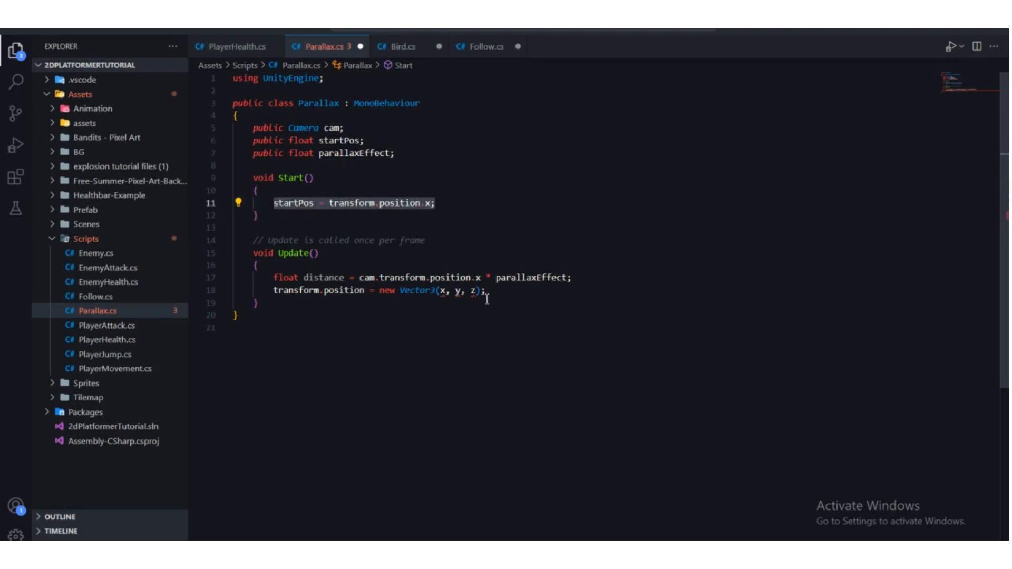
Replace the x argument of the new Vector3 in Update with startPos + distance.
click(442, 291)
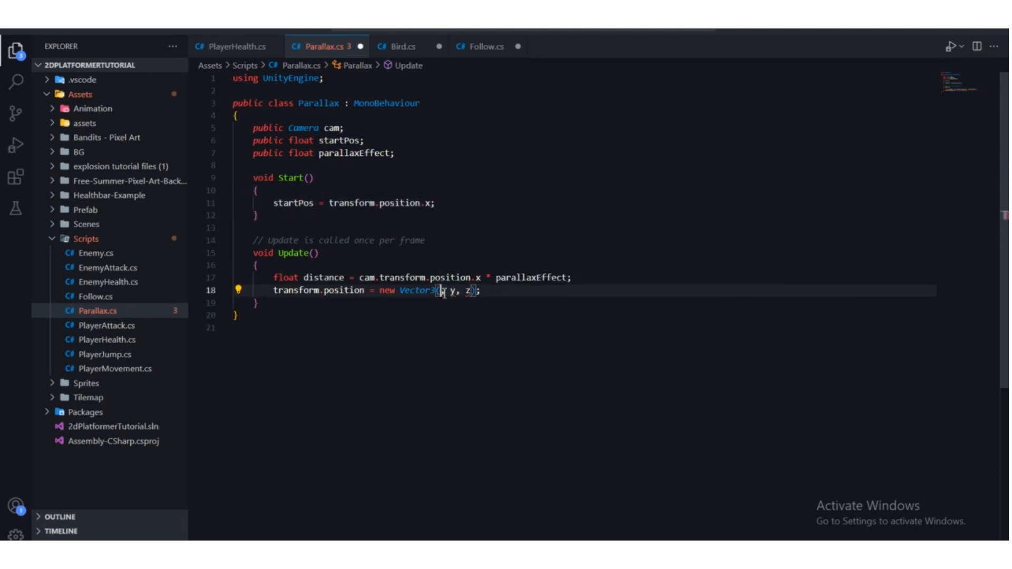
key(Delete)
text(star)
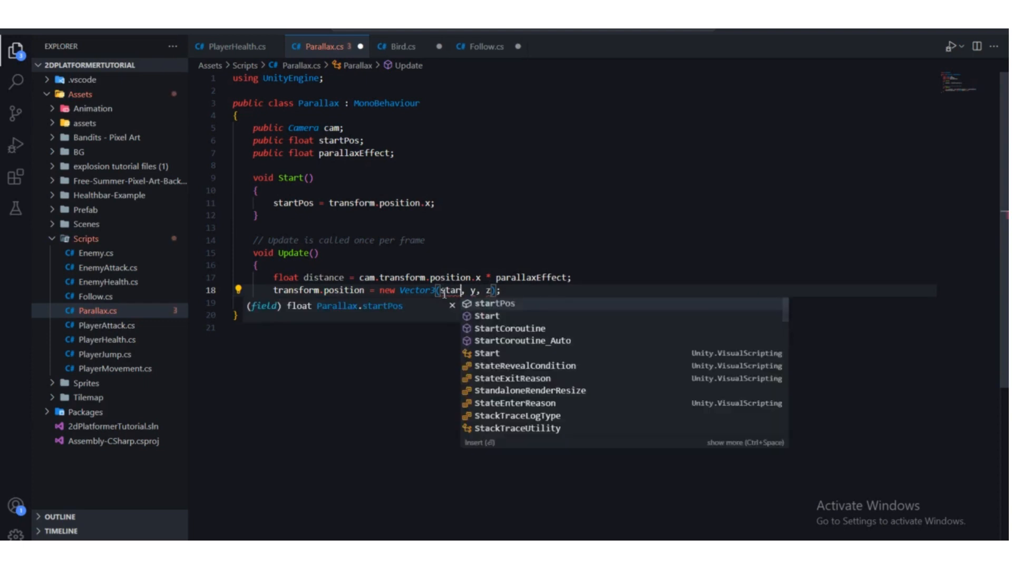
text(tPos)
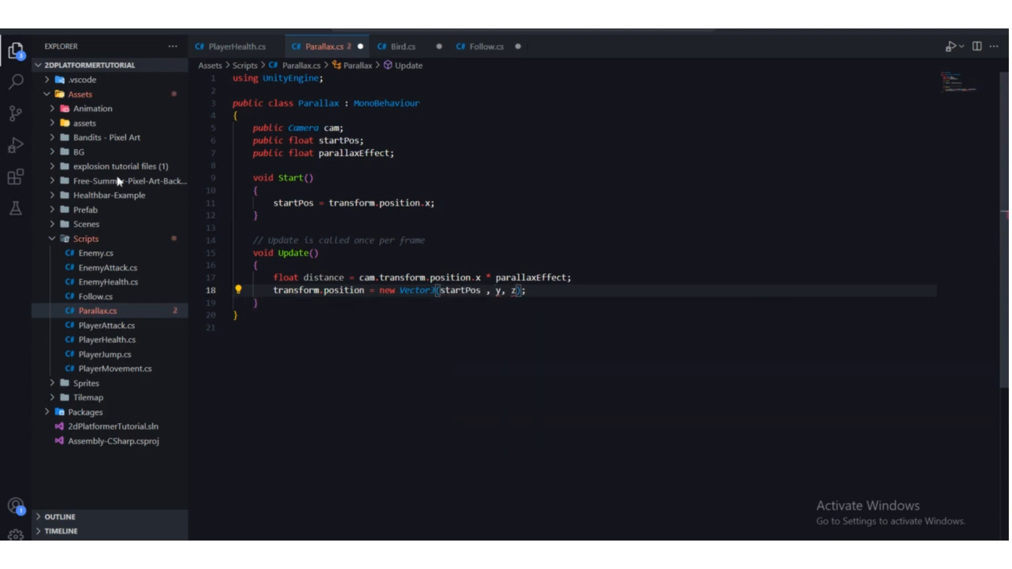
drag(304, 279, 344, 278)
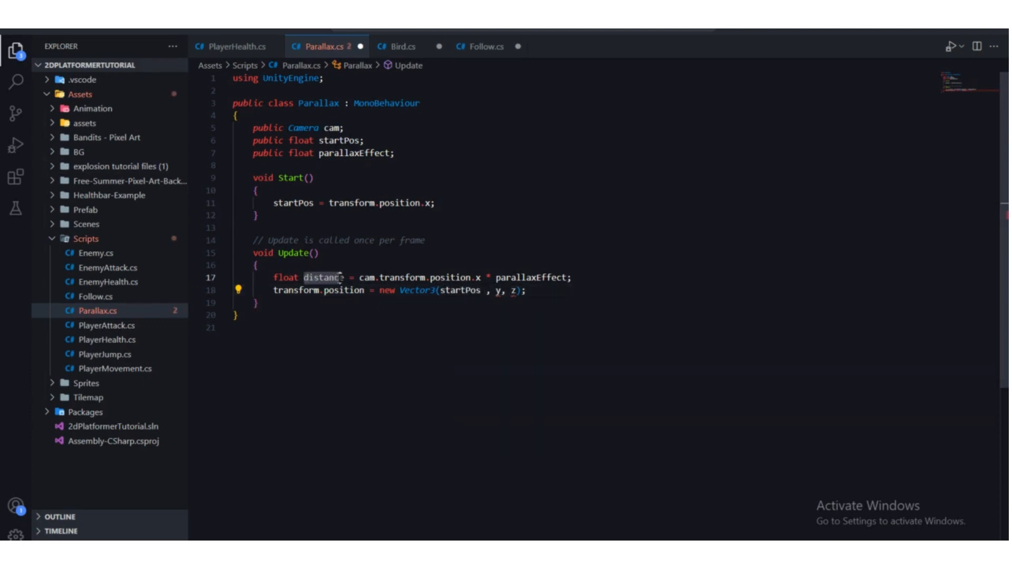
click(366, 288)
click(485, 289)
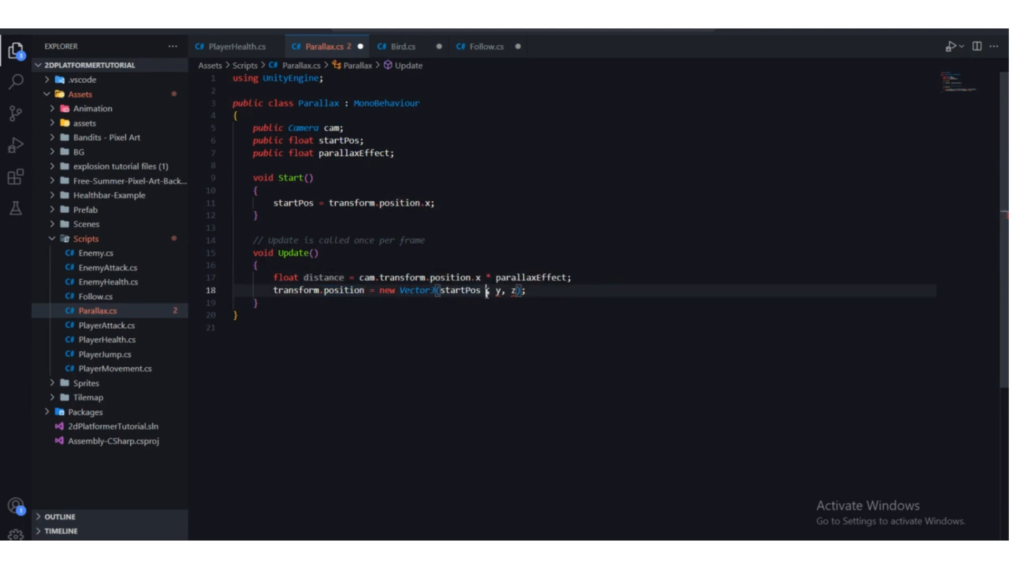
text(+ distr)
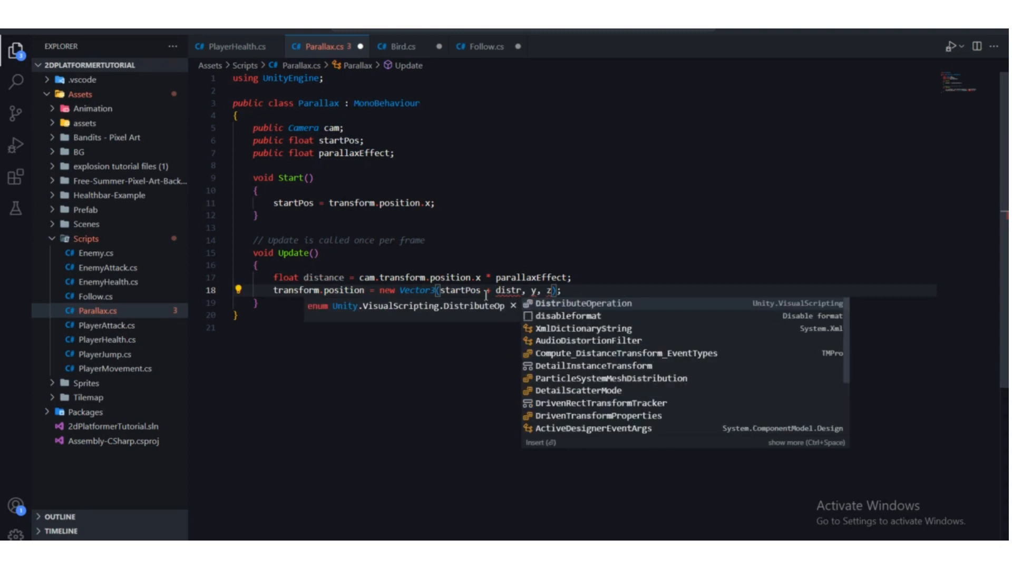
key(BackSpace)
text(ance)
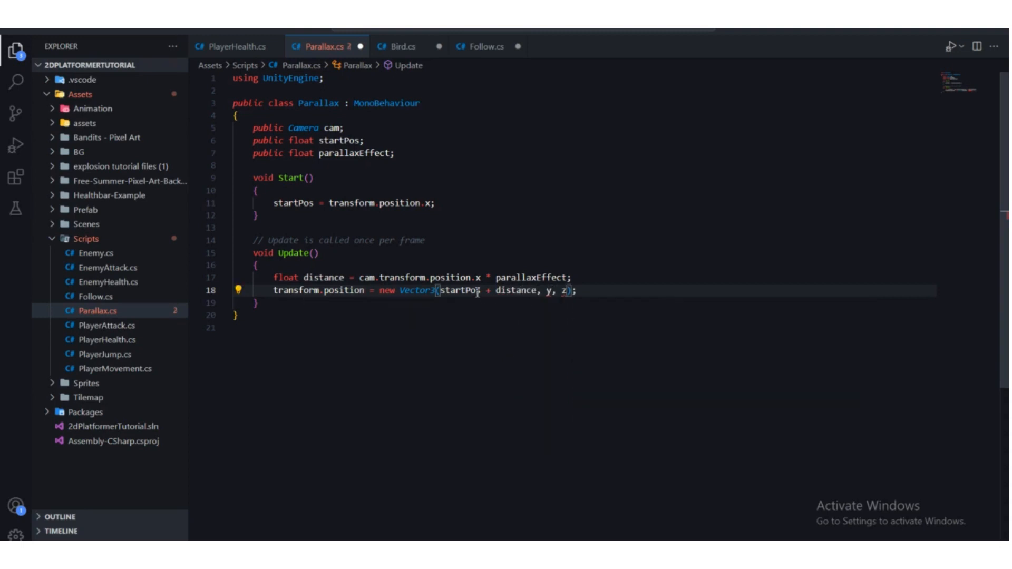
Replace the y argument of the new Vector3 with transform.position.y.
click(554, 293)
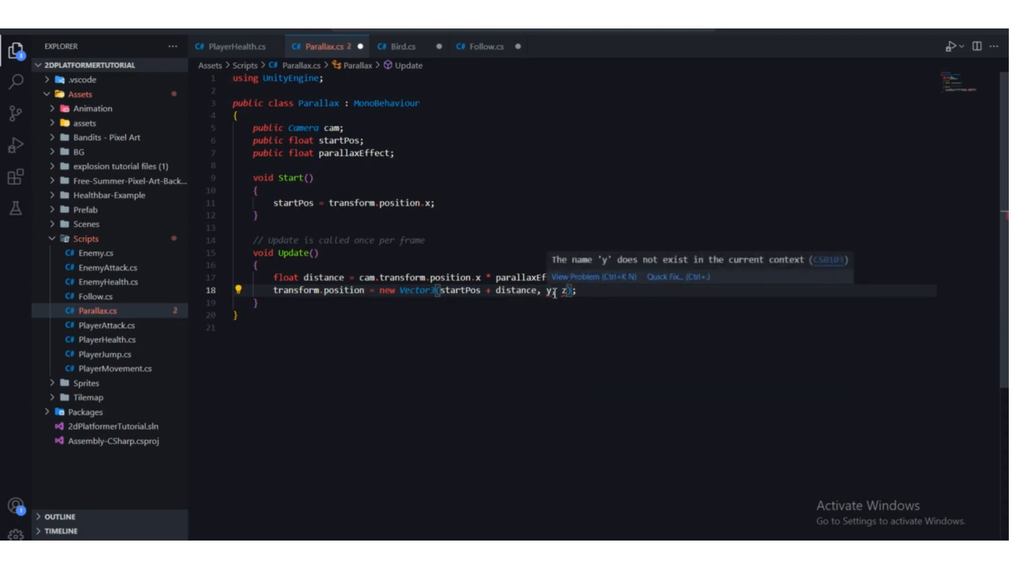
key(BackSpace)
text(transform.)
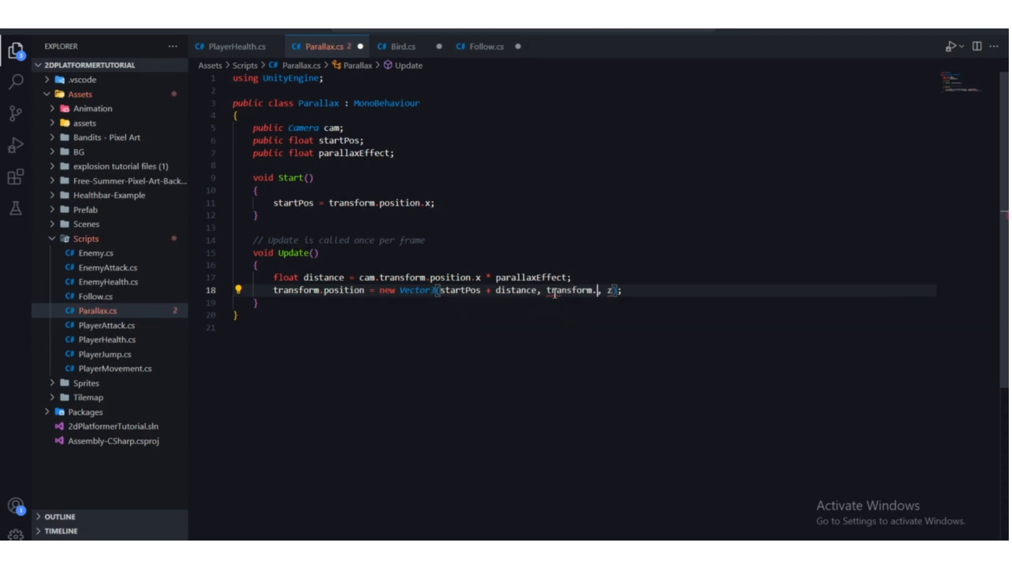
text(position.)
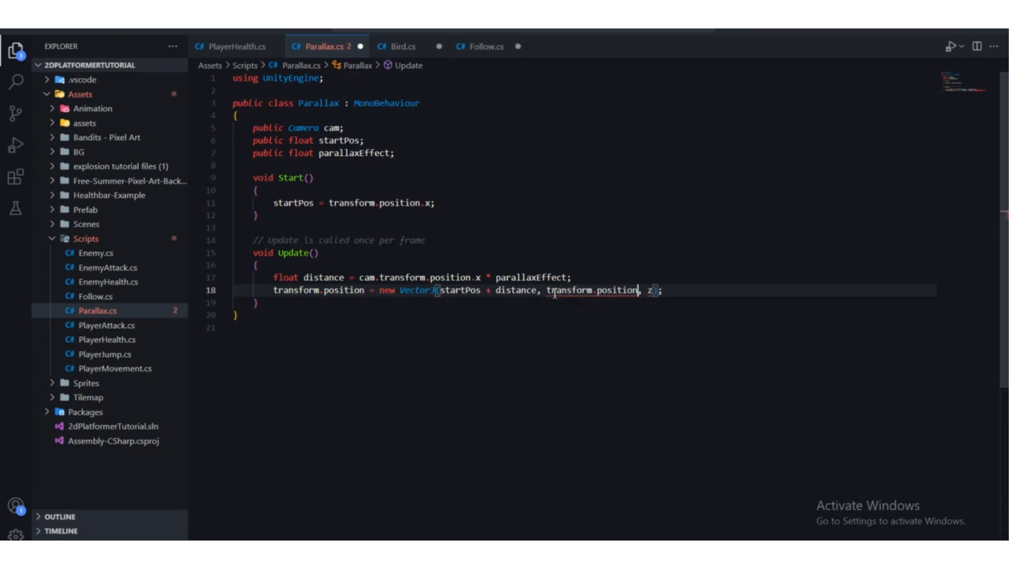
text(y)
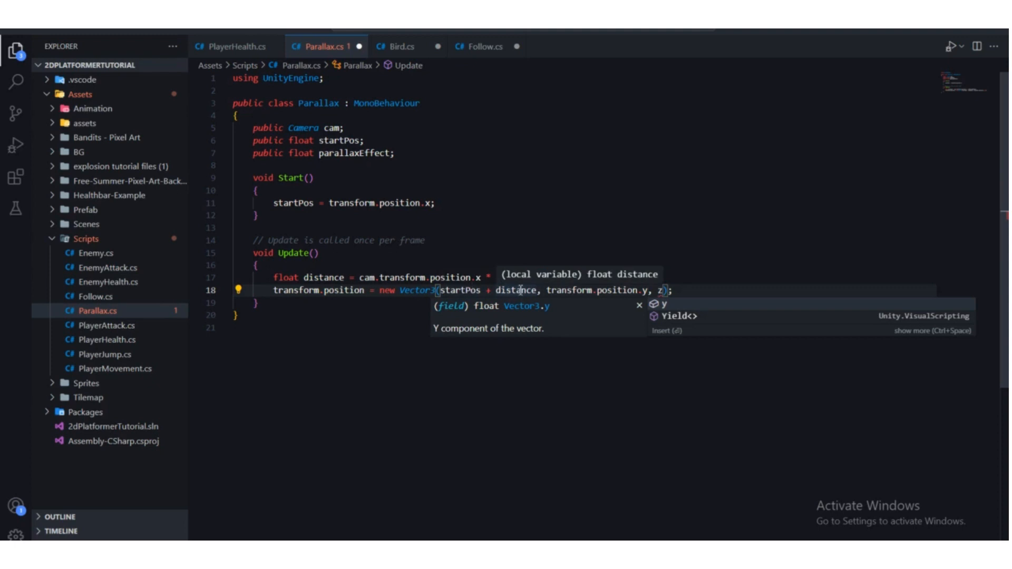
Review the startPos + distance argument and replace the Vector3's z argument with transform.position.z.
click(464, 291)
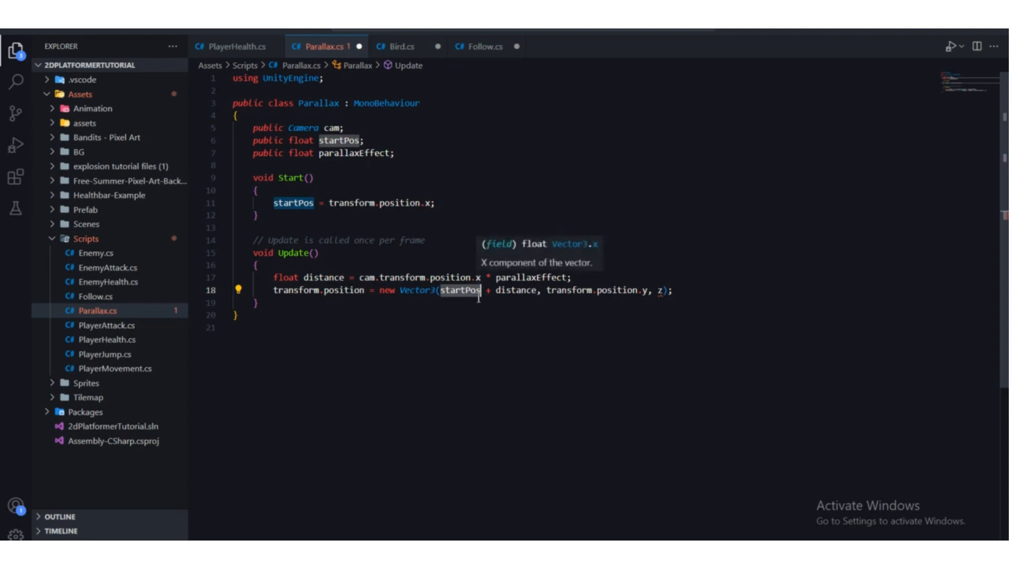
click(529, 290)
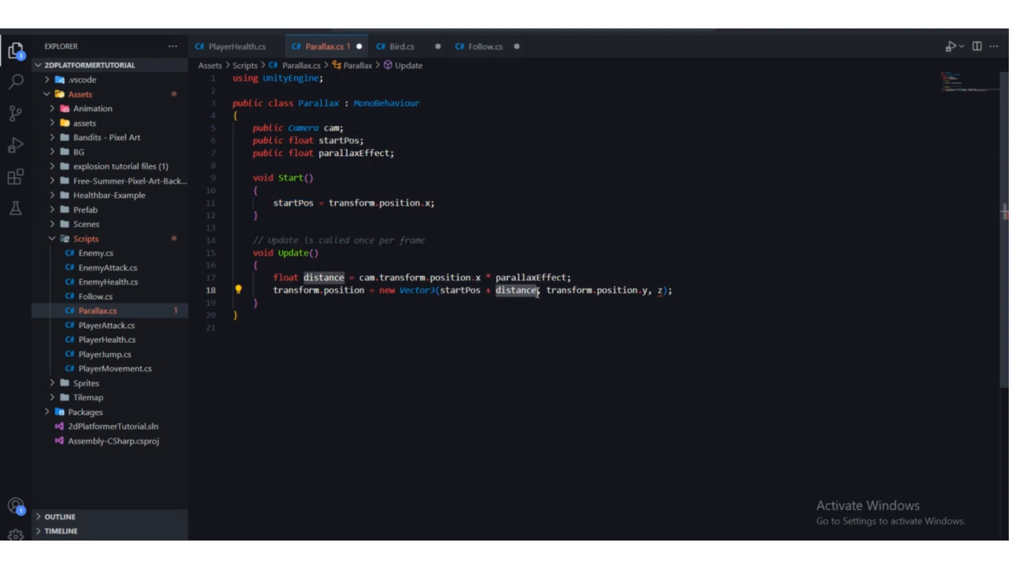
click(445, 291)
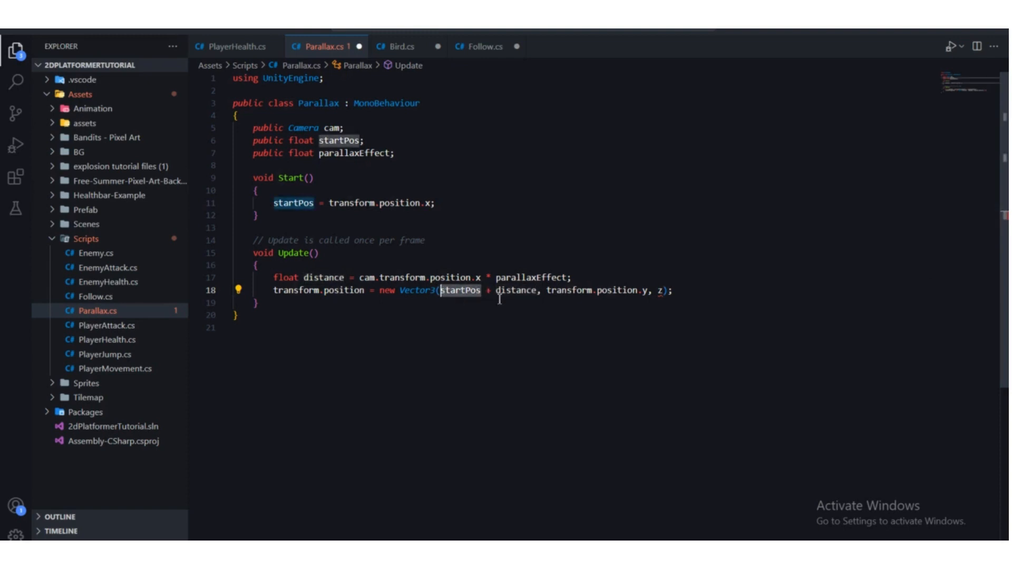
drag(541, 290, 477, 290)
click(663, 291)
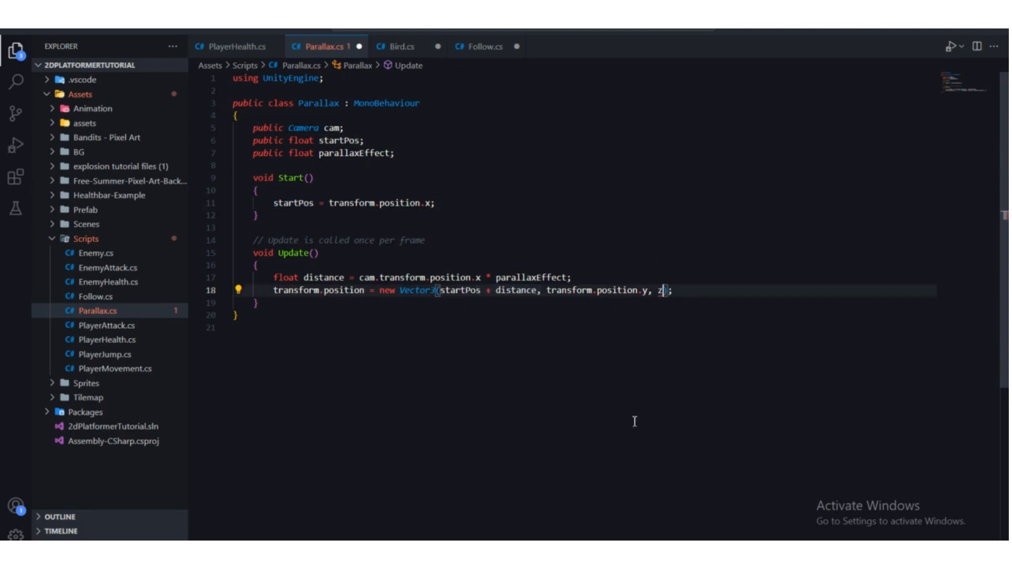
key(BackSpace)
text(tra)
key(Return)
text(.pos)
key(Return)
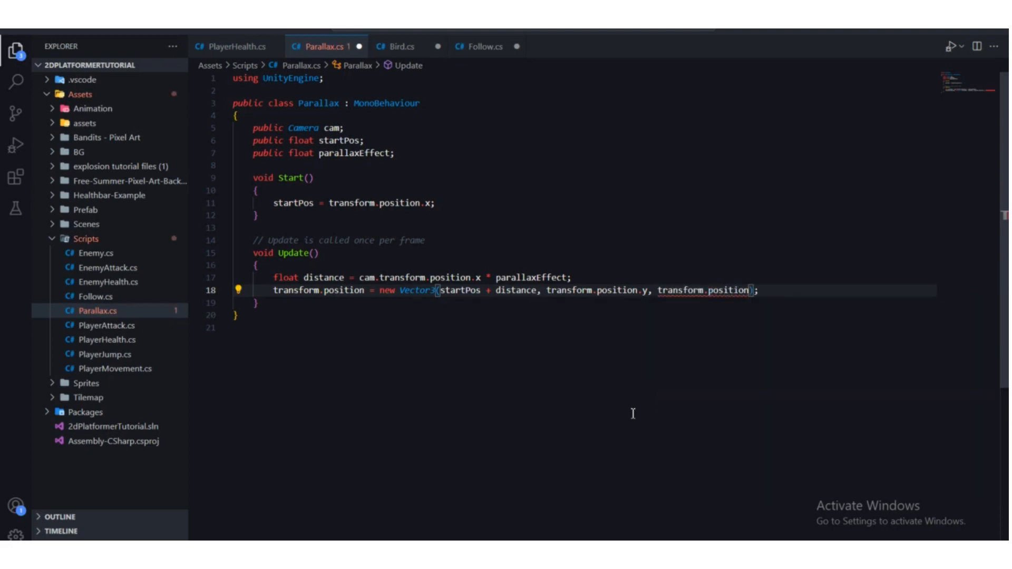
text(.z)
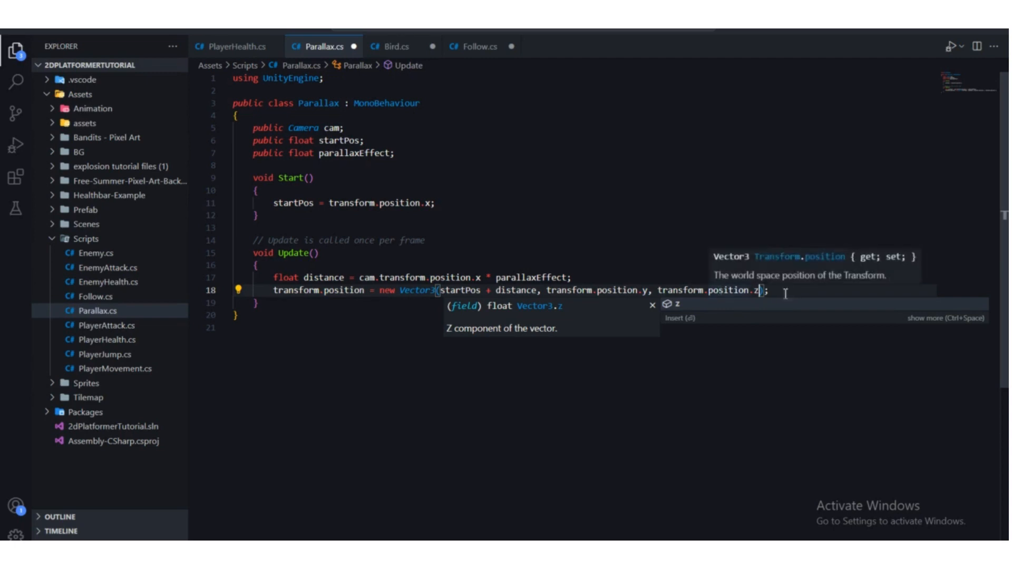
Examine the transform.position assignment in Update and its new Vector3 x argument, startPos + distance.
click(712, 290)
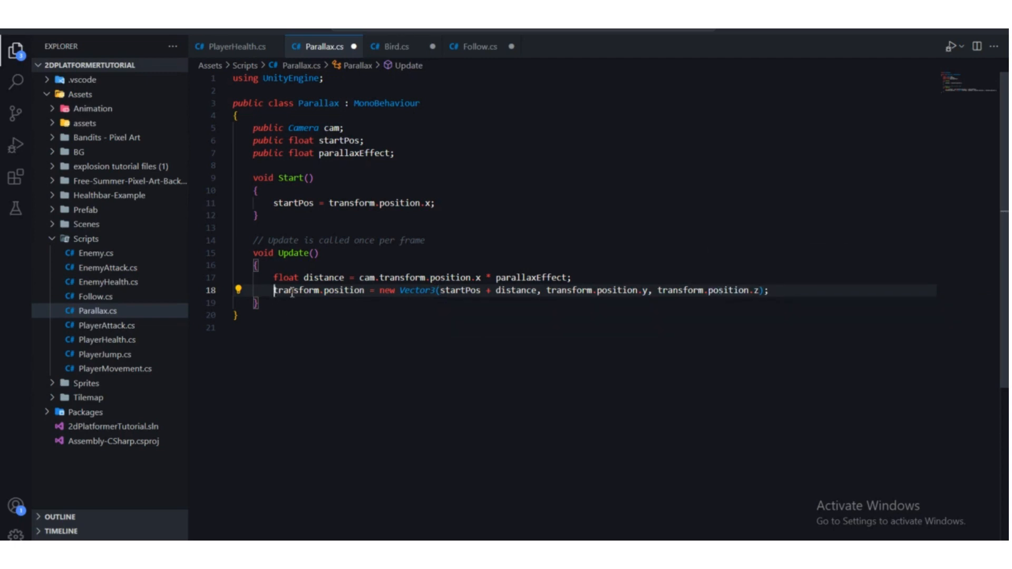
drag(272, 293, 368, 292)
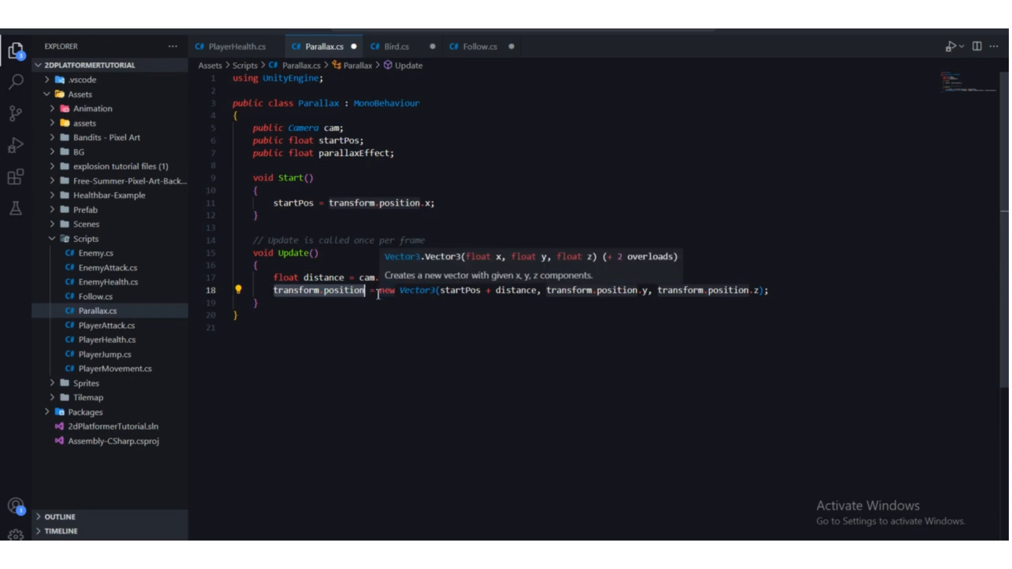
drag(375, 291, 495, 291)
click(443, 311)
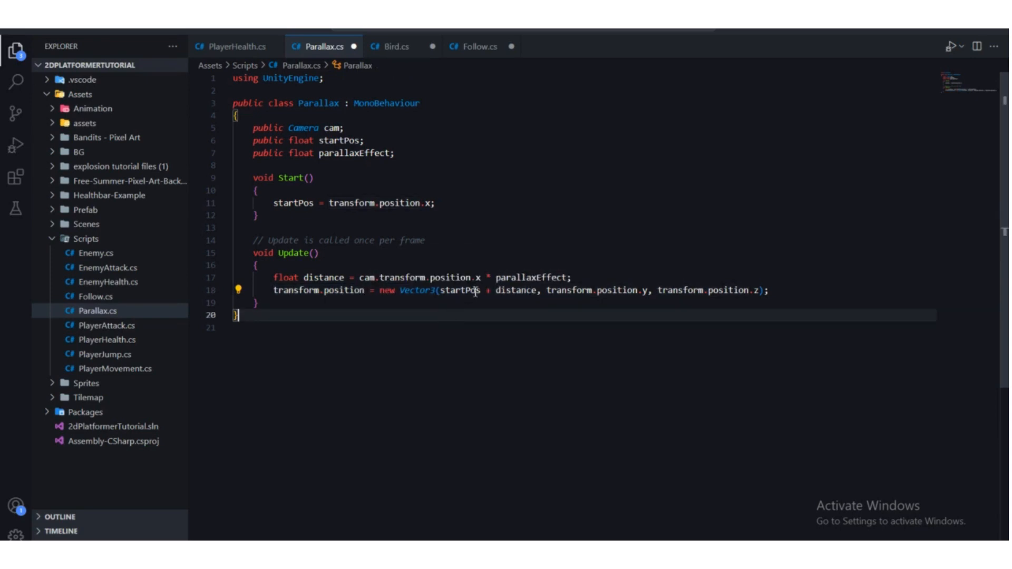
click(444, 290)
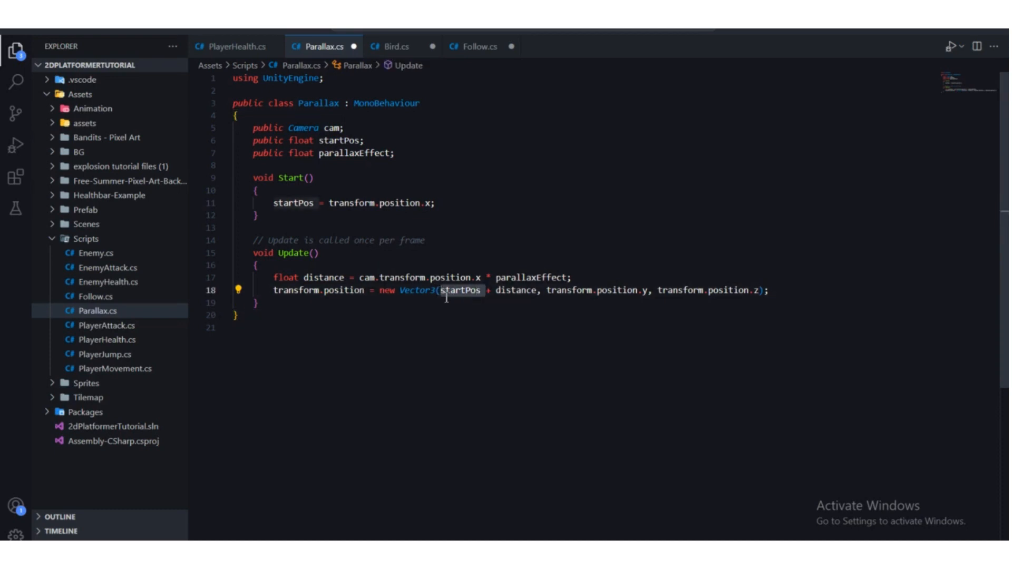
click(490, 299)
drag(483, 293, 538, 288)
click(498, 326)
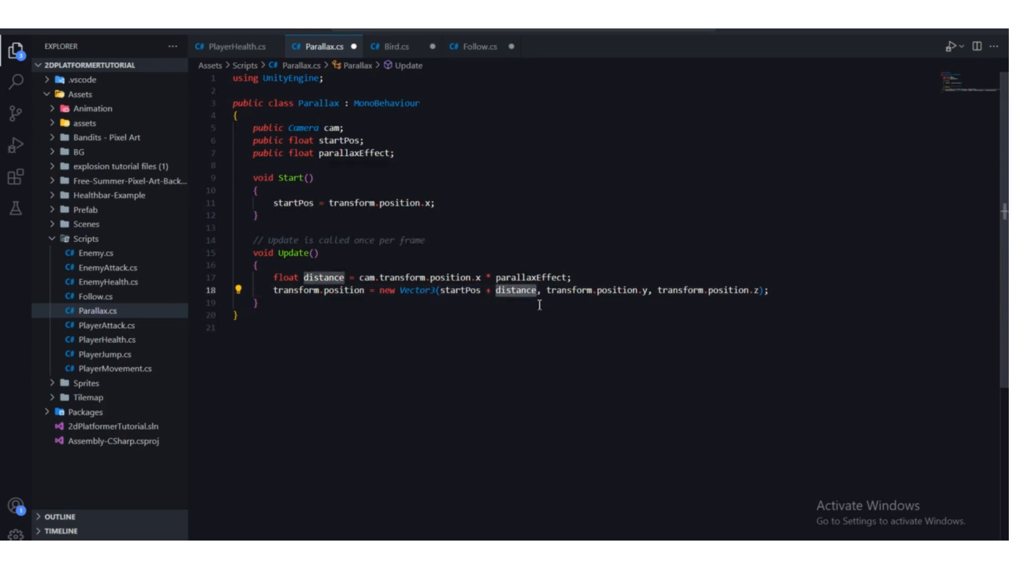
Review how distance is calculated from cam.transform.position.x and parallaxEffect, and where it combines with startPos.
drag(360, 277, 568, 279)
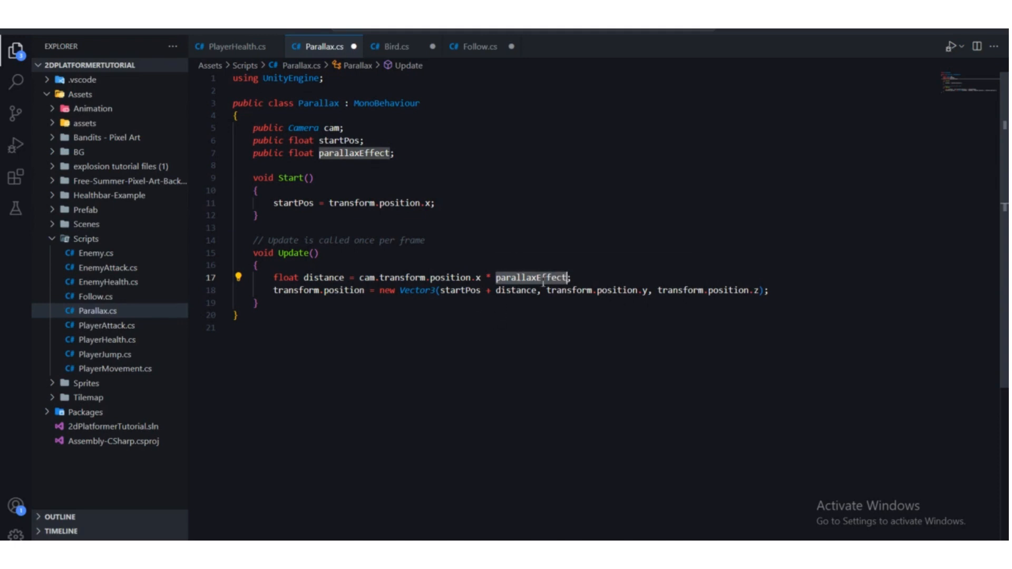
drag(572, 278, 359, 278)
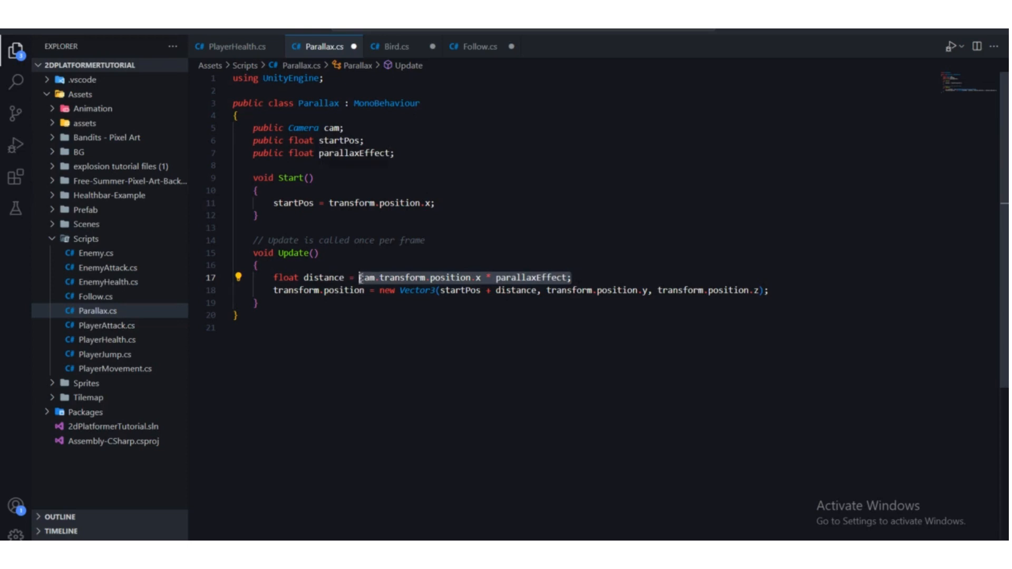
scroll(420, 284, down, 2)
scroll(420, 285, up, 2)
click(346, 278)
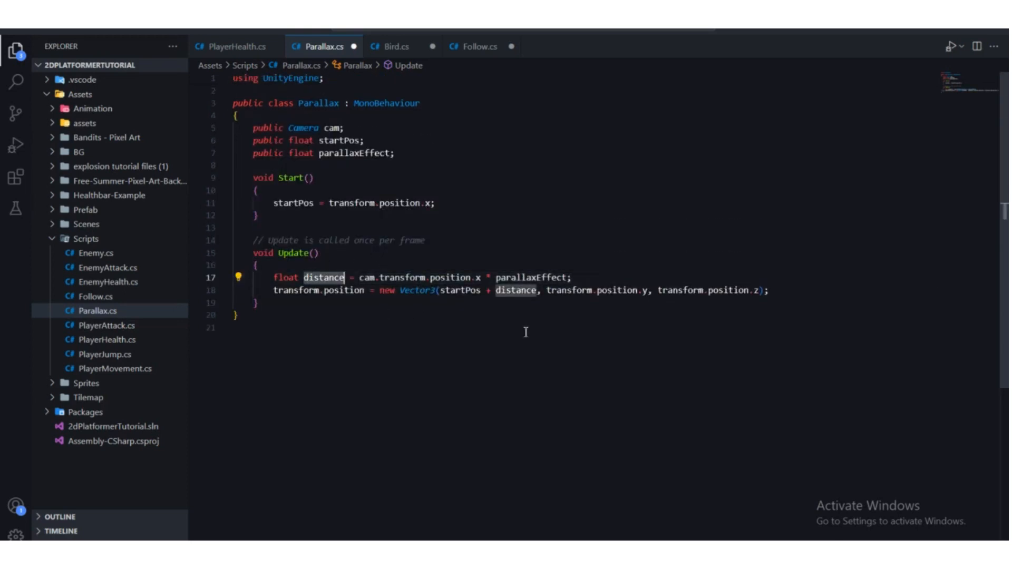
click(531, 312)
click(441, 290)
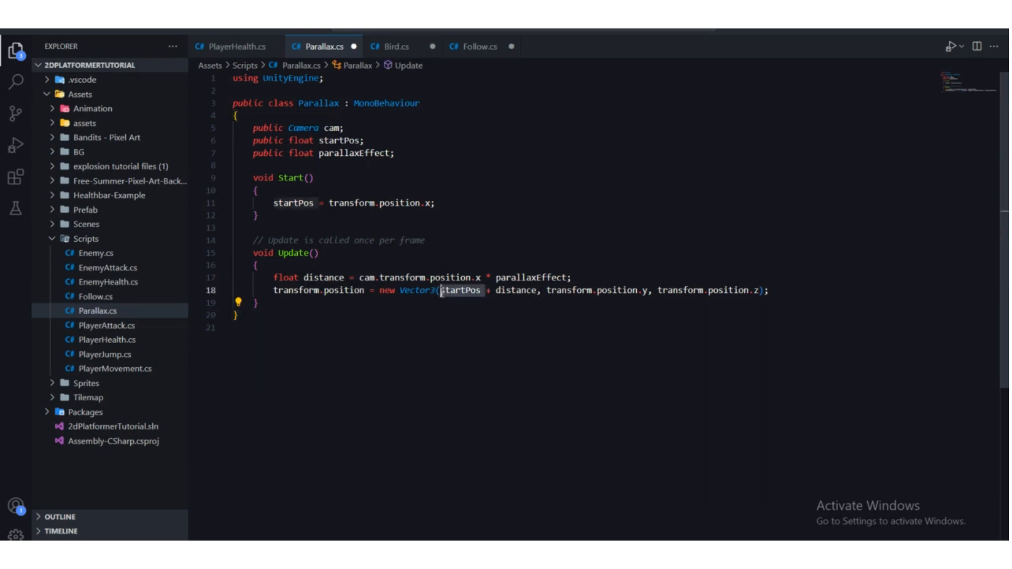
click(557, 278)
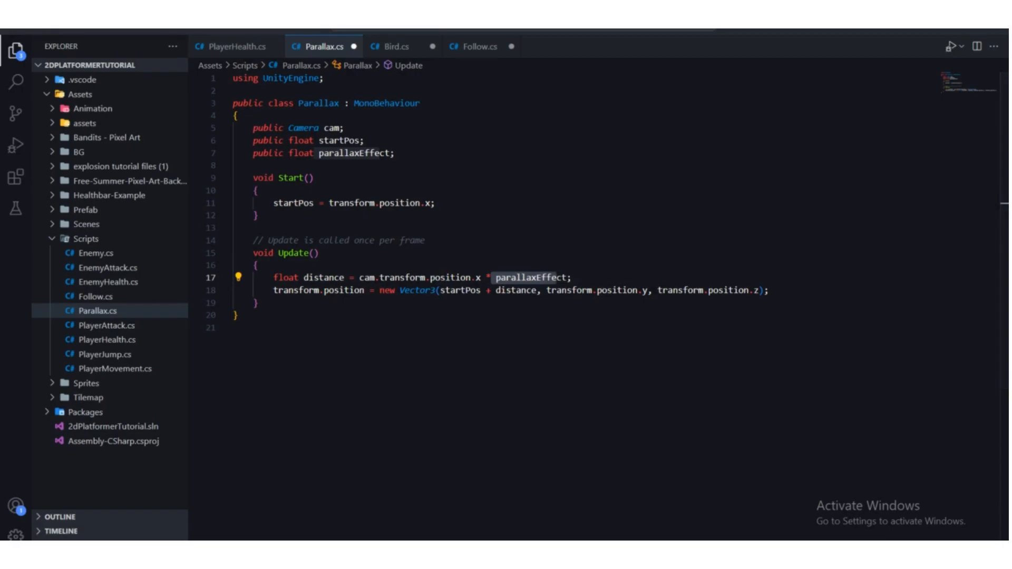
Switch to Unity and inspect the tree layer 3 and forest layer 2 of the background in the scene.
key(alt+Tab)
scroll(563, 263, down, 4)
scroll(570, 276, up, 2)
click(570, 276)
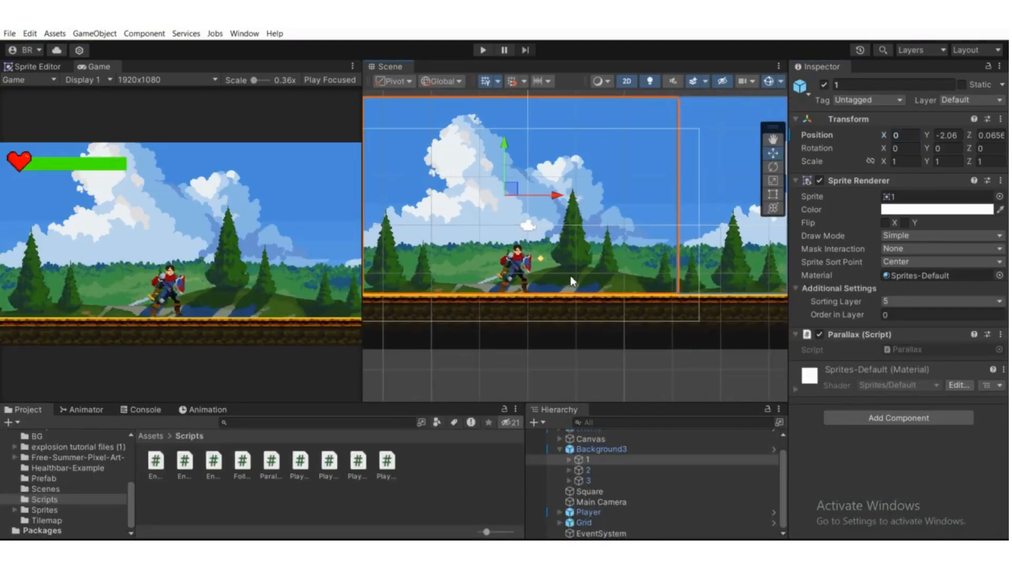
click(571, 276)
click(571, 276)
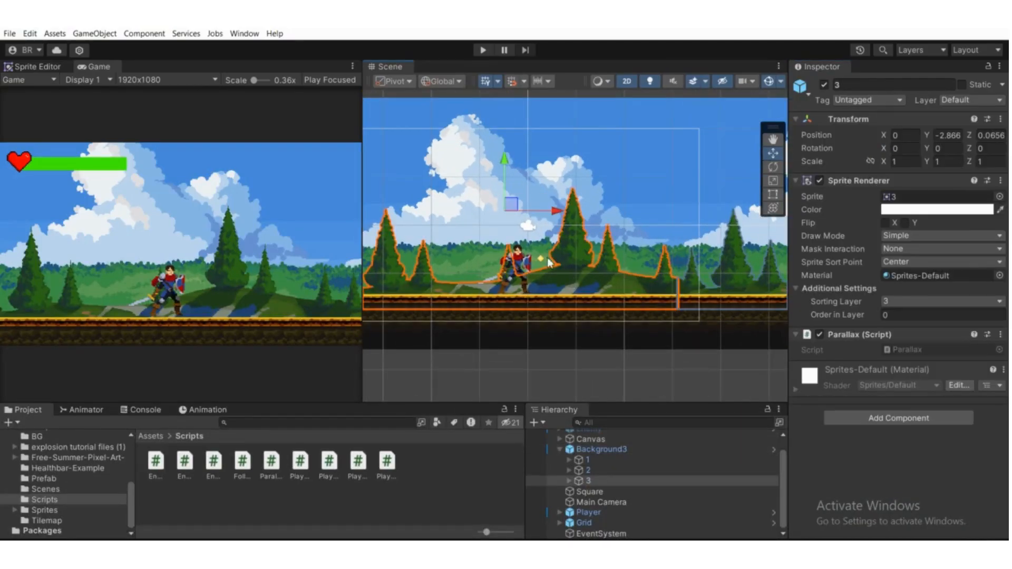
scroll(549, 266, down, 1)
middle_drag(547, 268, 569, 325)
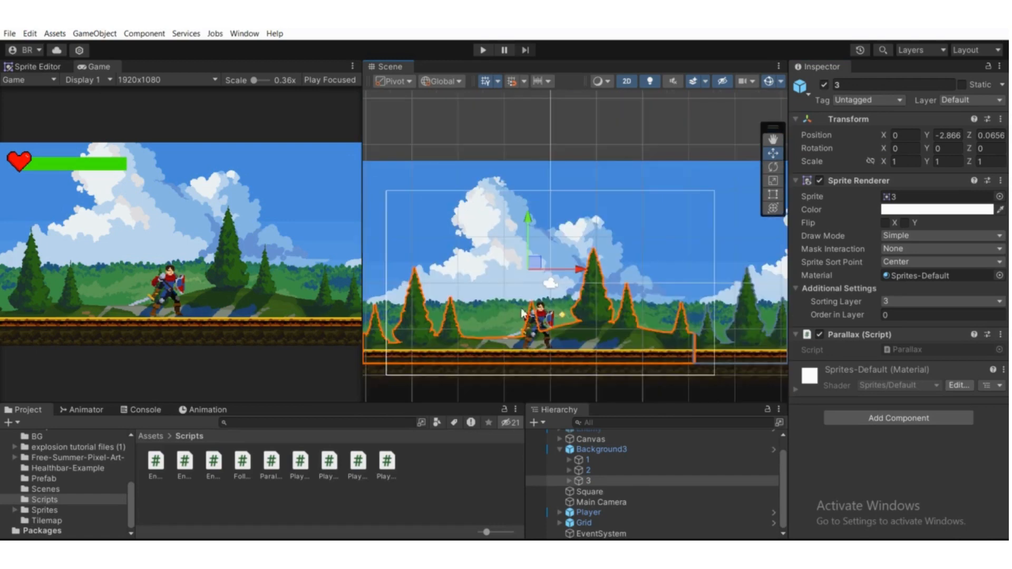
click(489, 309)
click(491, 314)
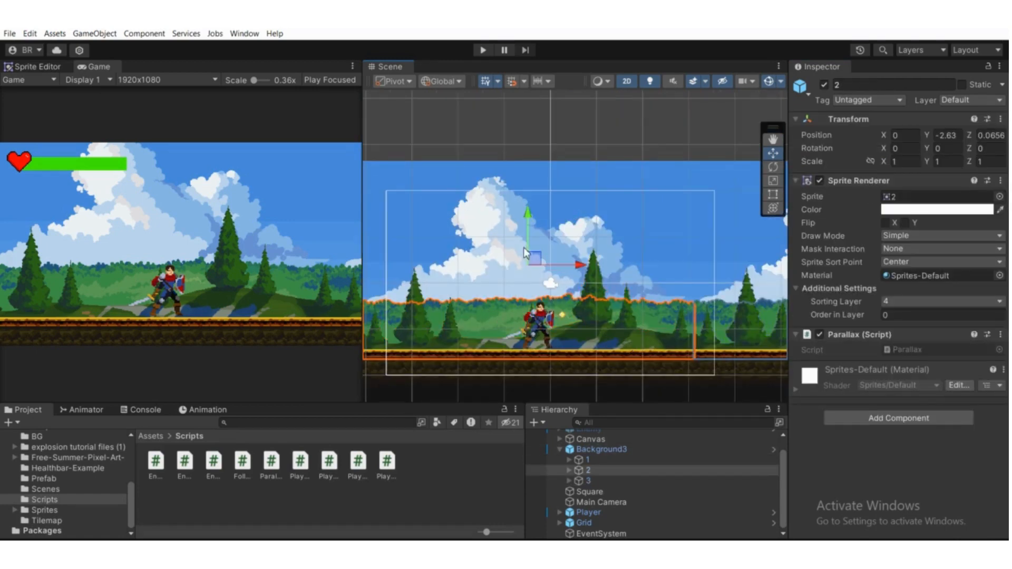
middle_drag(526, 253, 527, 265)
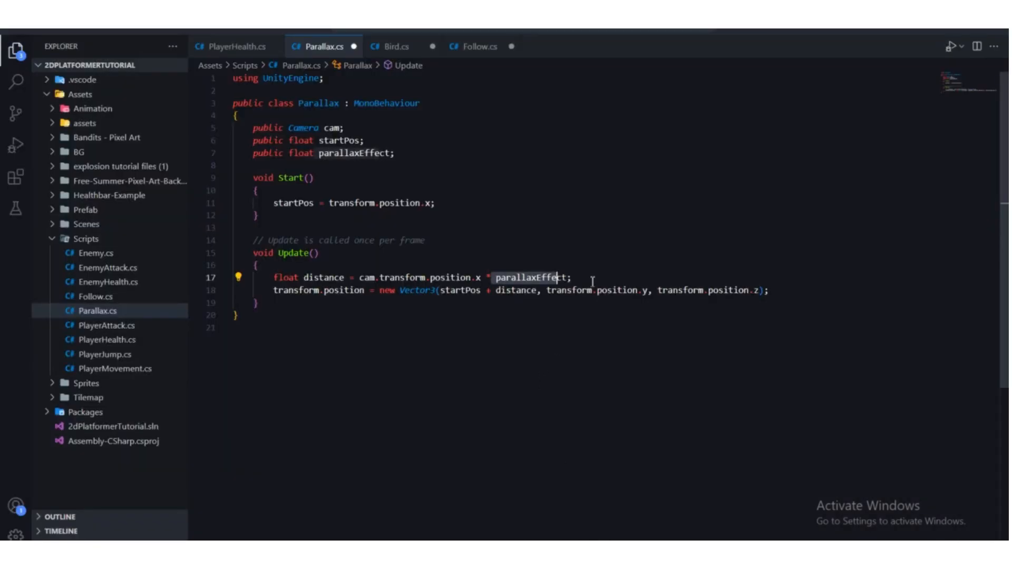
Return to the Parallax script in Visual Studio Code and reread the distance and transform.position lines, including startPos and parallaxEffect.
drag(272, 290, 364, 291)
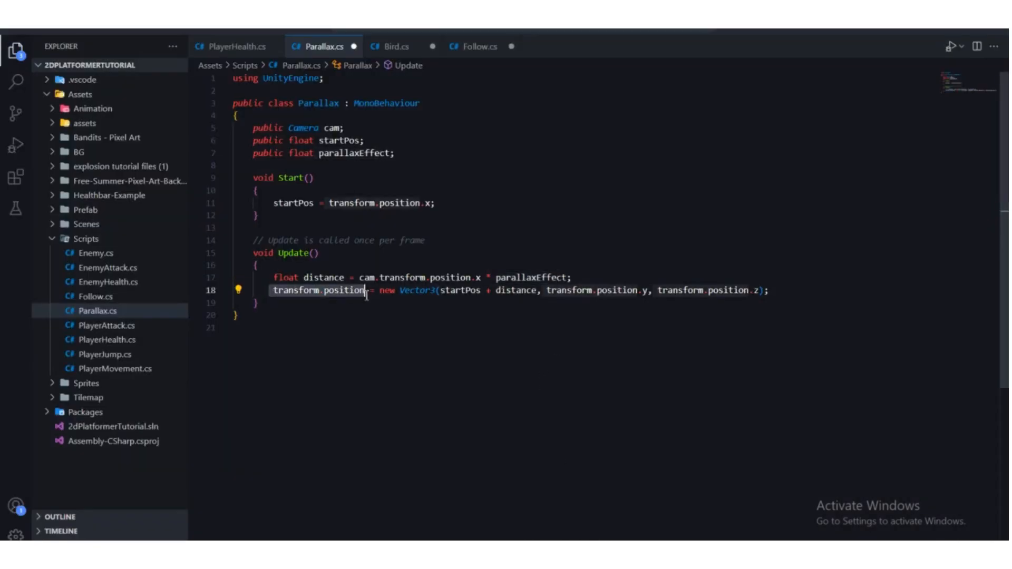
scroll(381, 304, down, 1)
scroll(382, 304, up, 1)
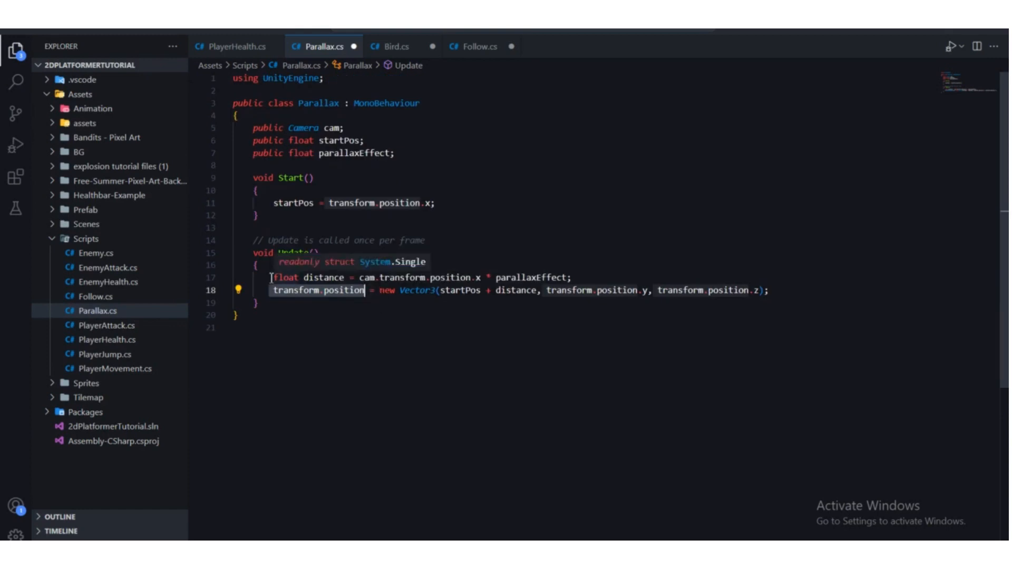
drag(272, 278, 358, 278)
drag(601, 277, 301, 278)
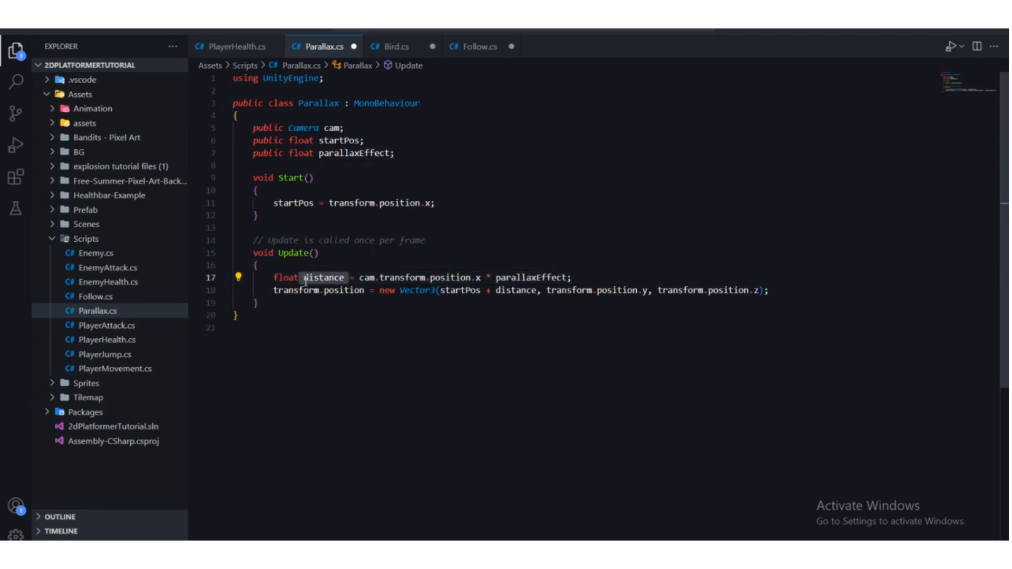
scroll(304, 280, down, 1)
scroll(304, 281, up, 1)
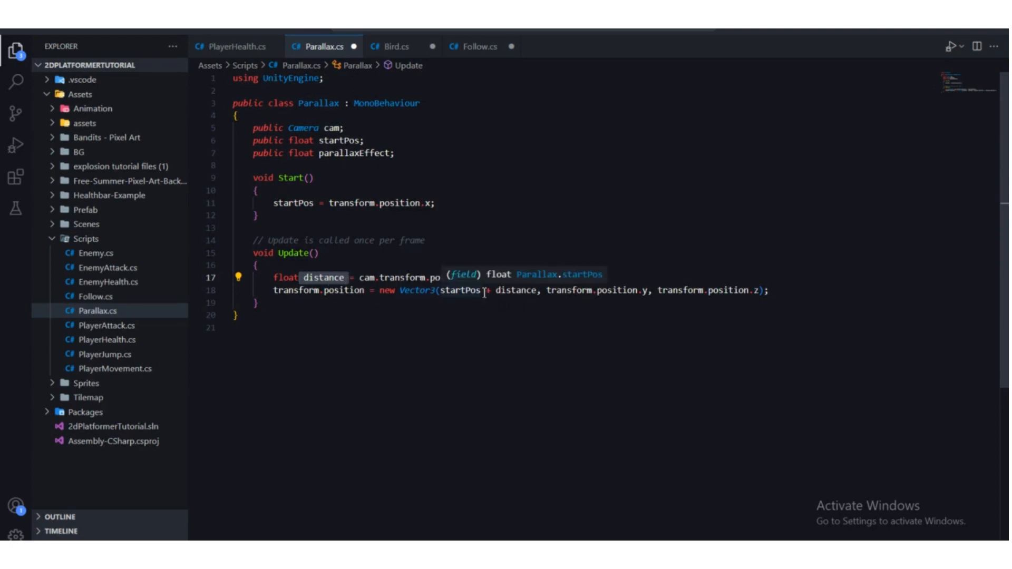
drag(480, 291, 437, 290)
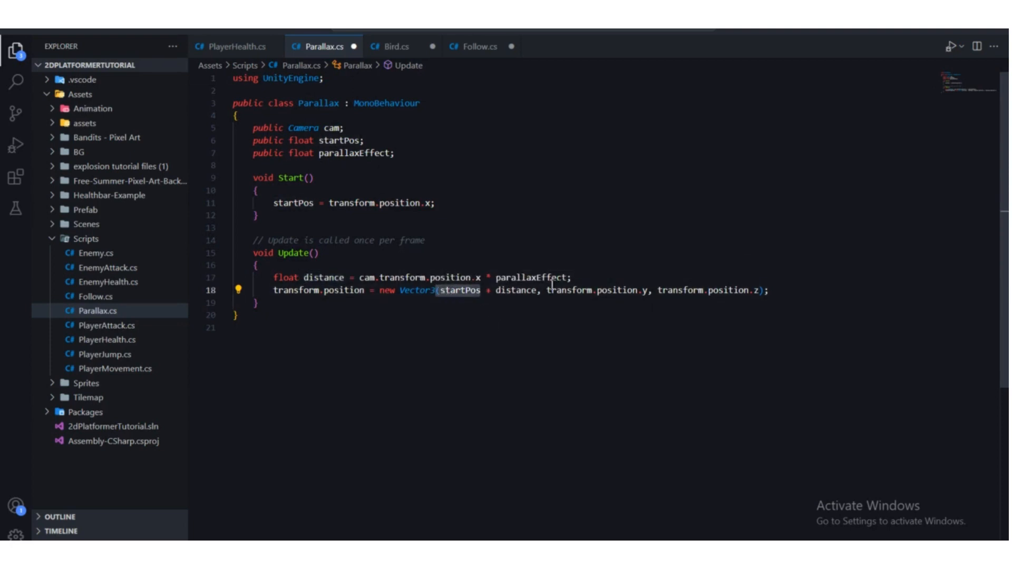
drag(567, 277, 492, 278)
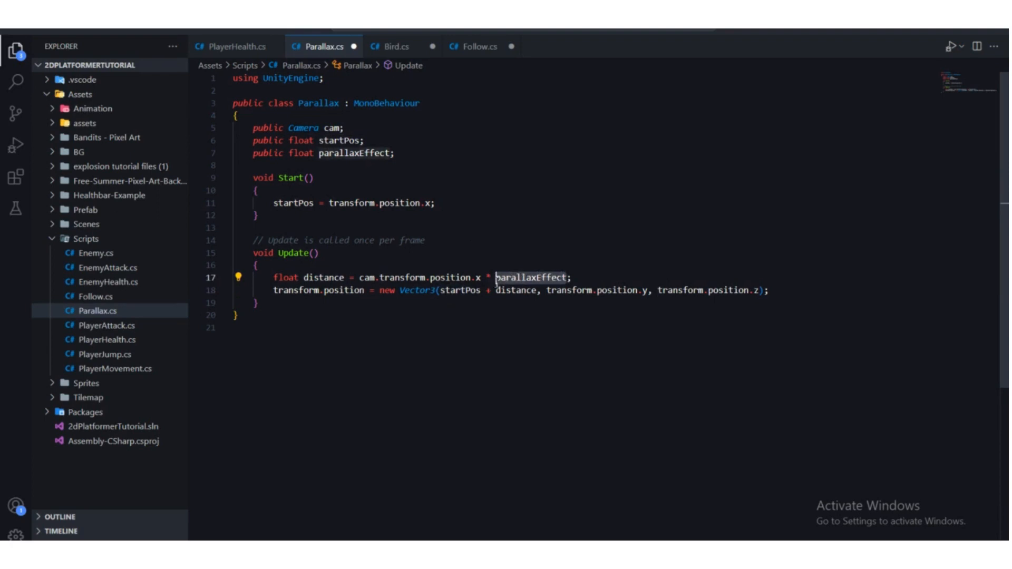
Check the public parallaxEffect declaration, save the Parallax script and switch to Unity.
drag(256, 155, 394, 153)
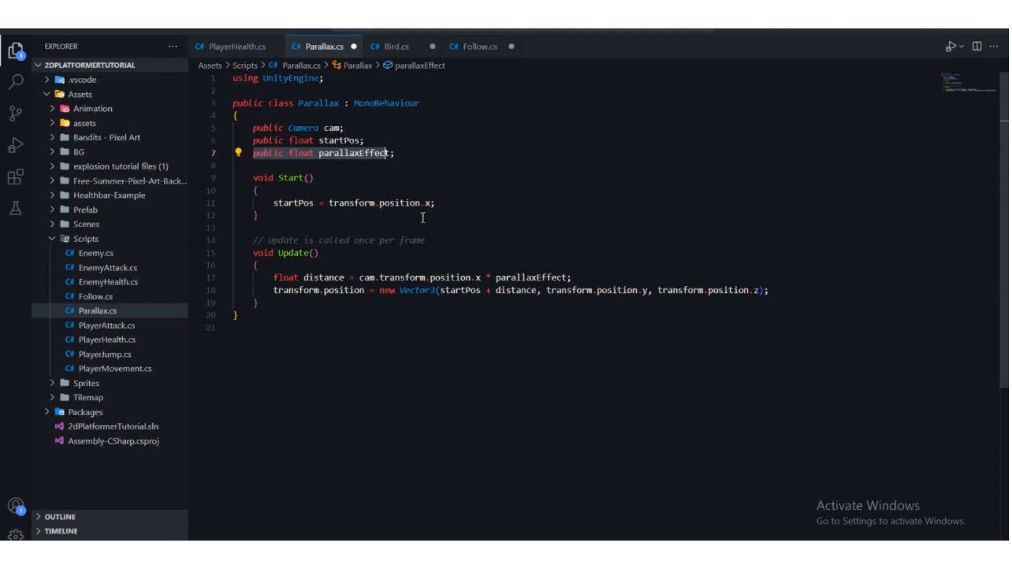
key(ctrl+s)
click(704, 555)
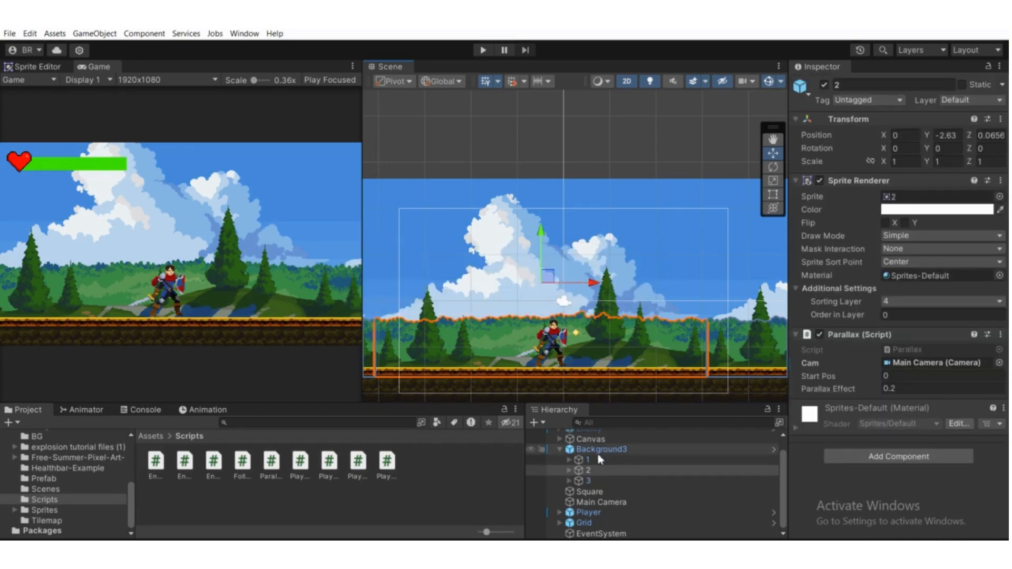
Select layers 1, 2 and 3 under Background3 and assign Main Camera to the Cam field of their Parallax scripts.
click(598, 450)
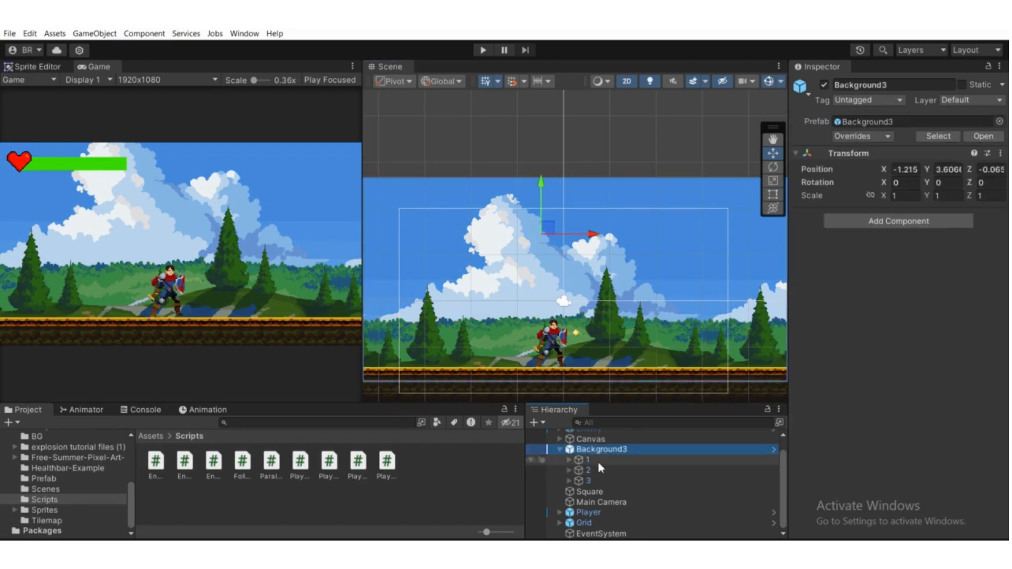
click(598, 460)
click(594, 480)
click(589, 460)
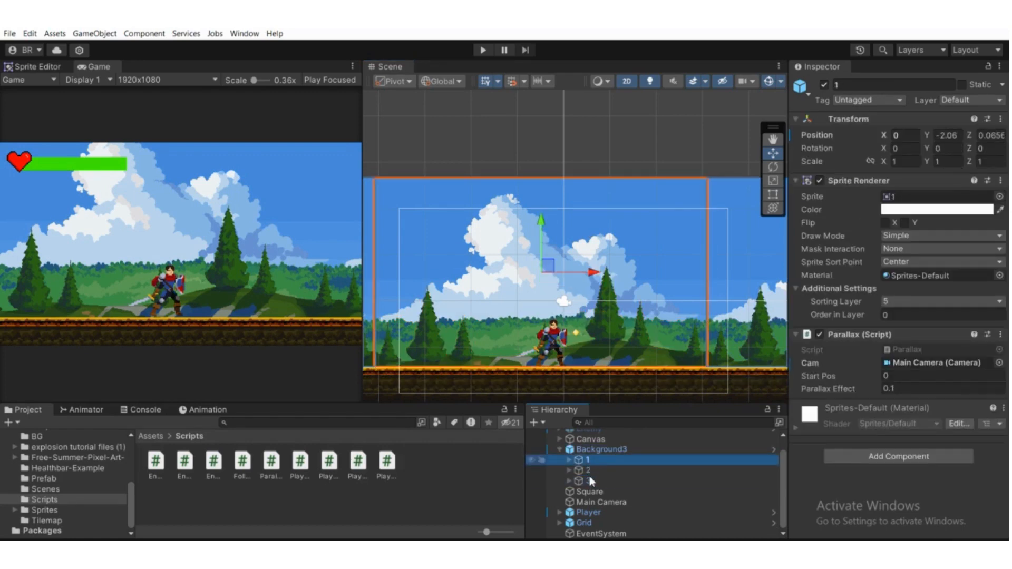
shift+click(591, 481)
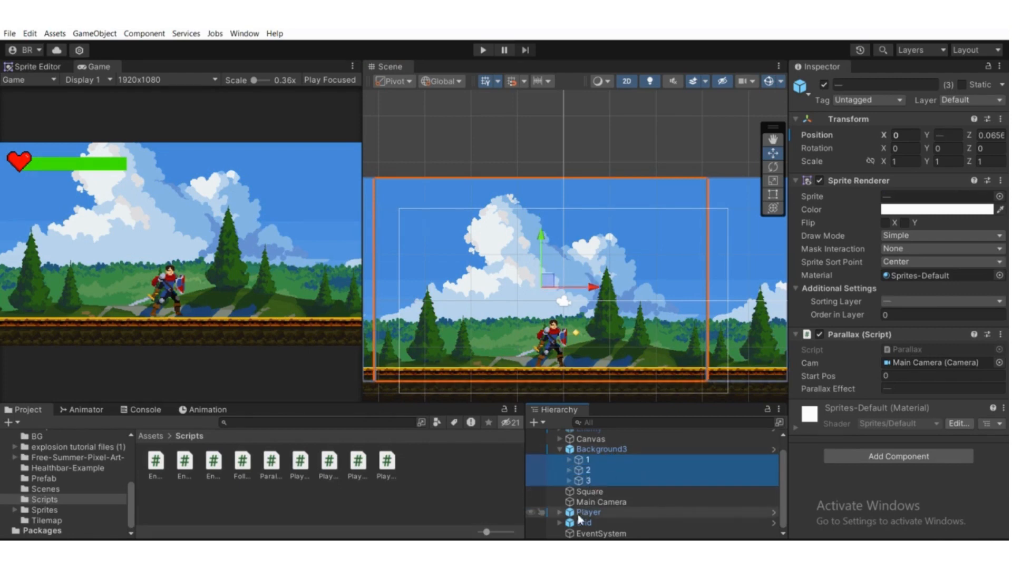
drag(585, 505, 936, 362)
Compare the Parallax Effect values of background layers 1, 2 and 3 with their depth in the scene.
click(631, 462)
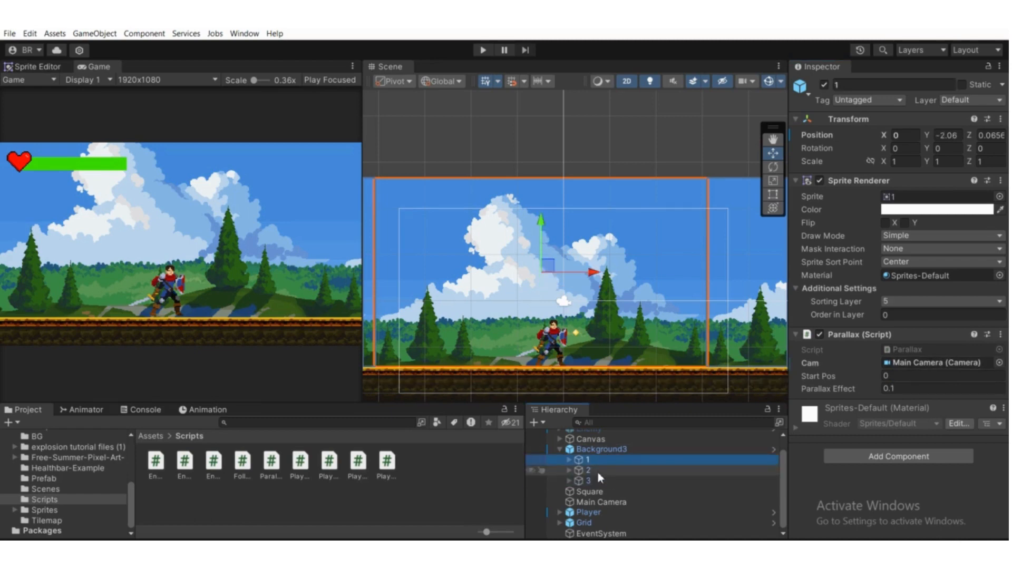
click(596, 470)
click(589, 459)
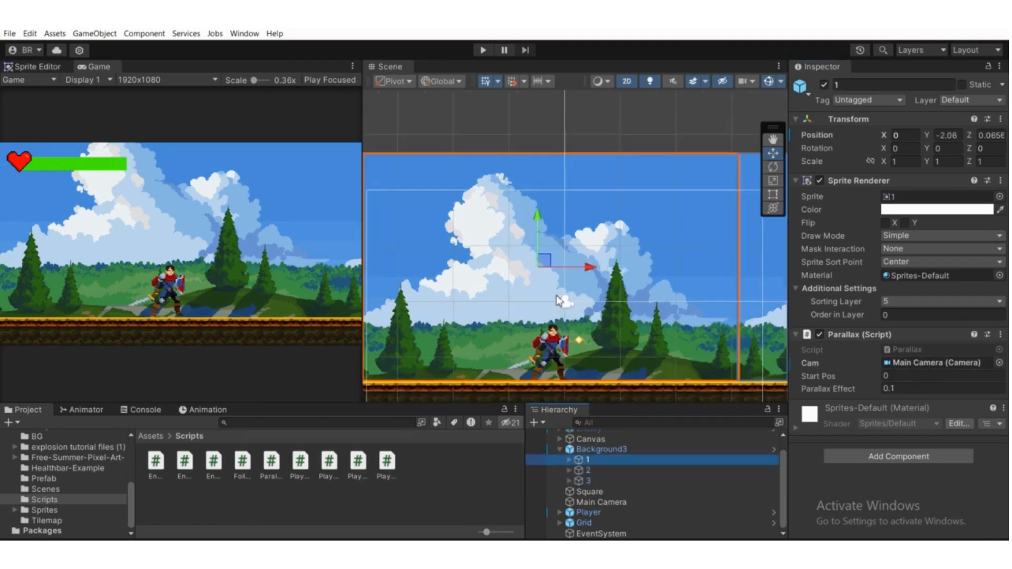
scroll(555, 295, up, 3)
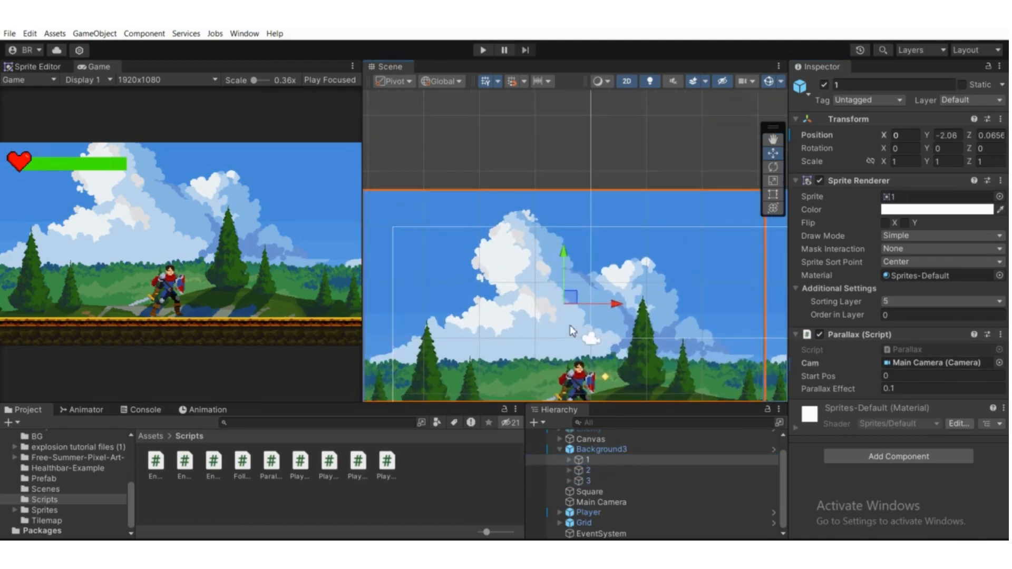
scroll(571, 324, down, 1)
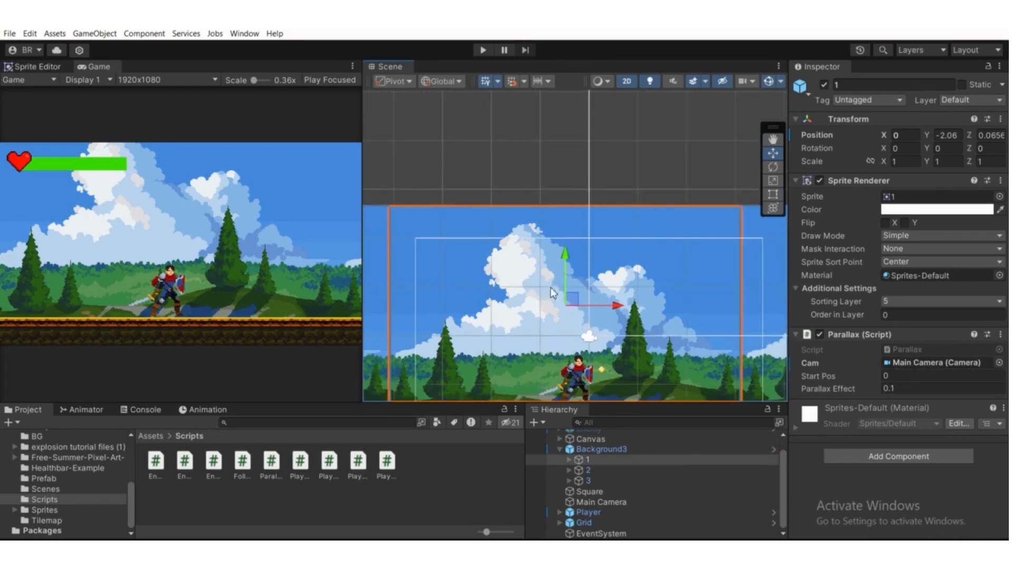
click(587, 481)
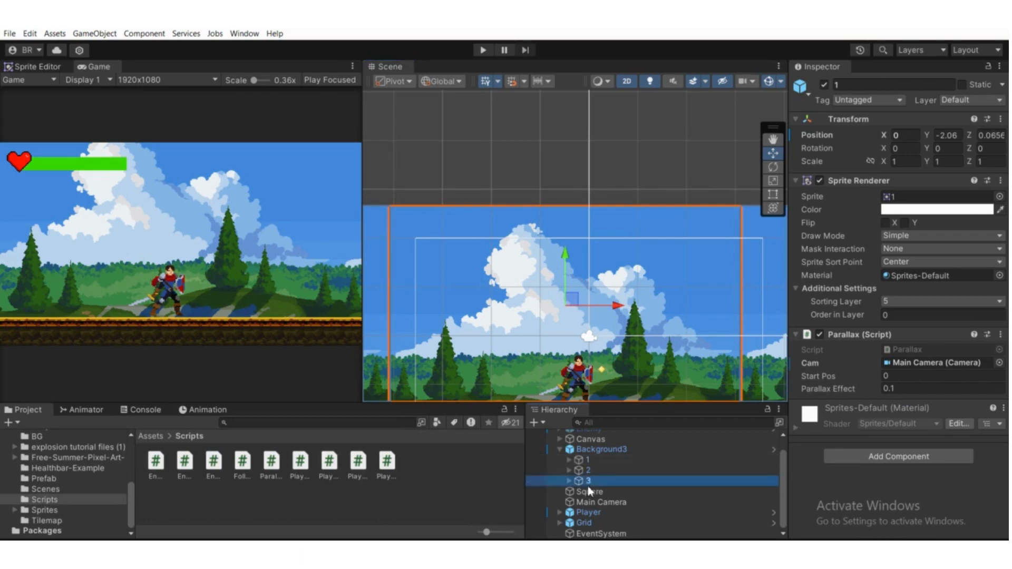
middle_drag(578, 357, 597, 315)
scroll(594, 326, up, 1)
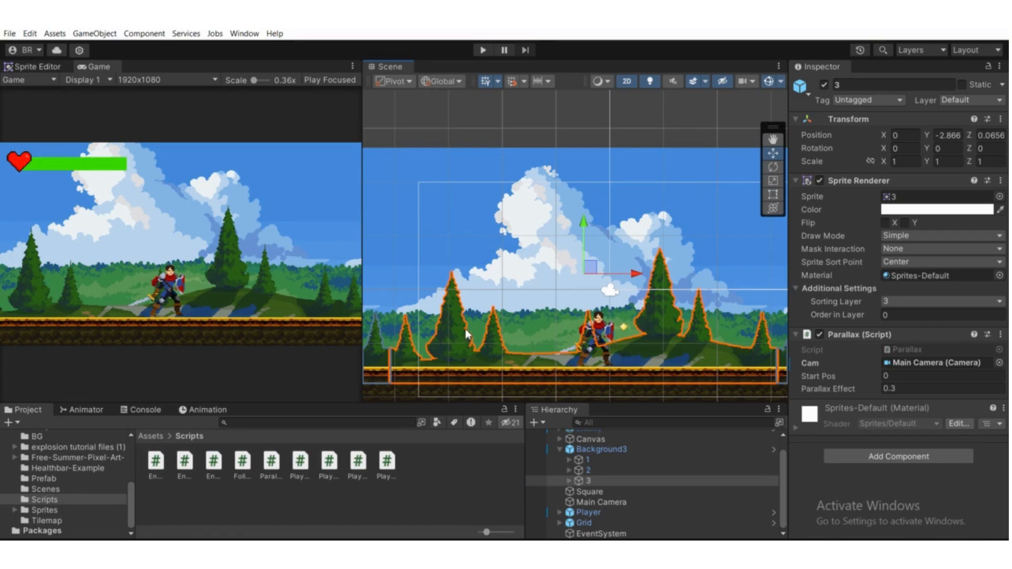
click(595, 471)
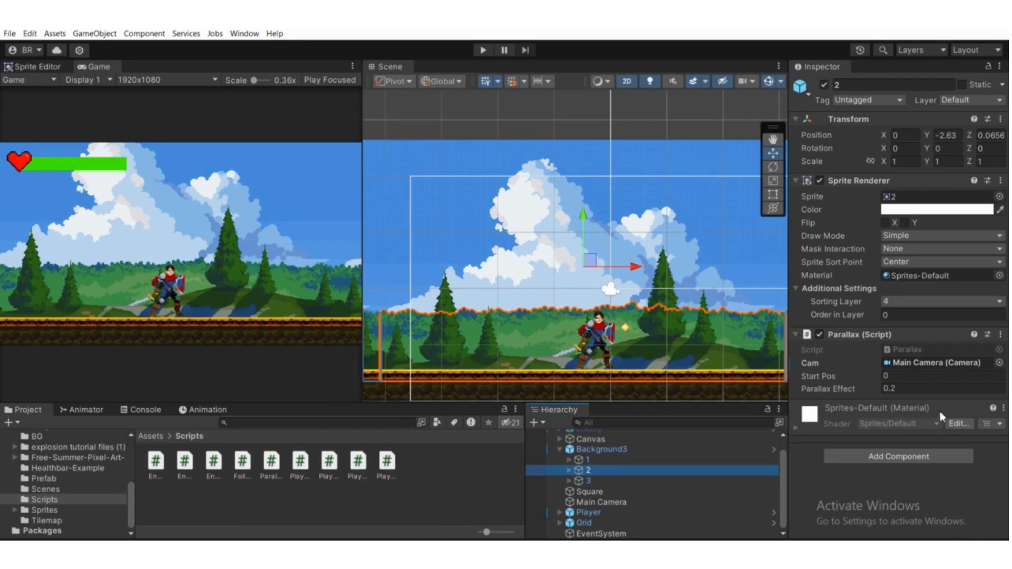
click(861, 390)
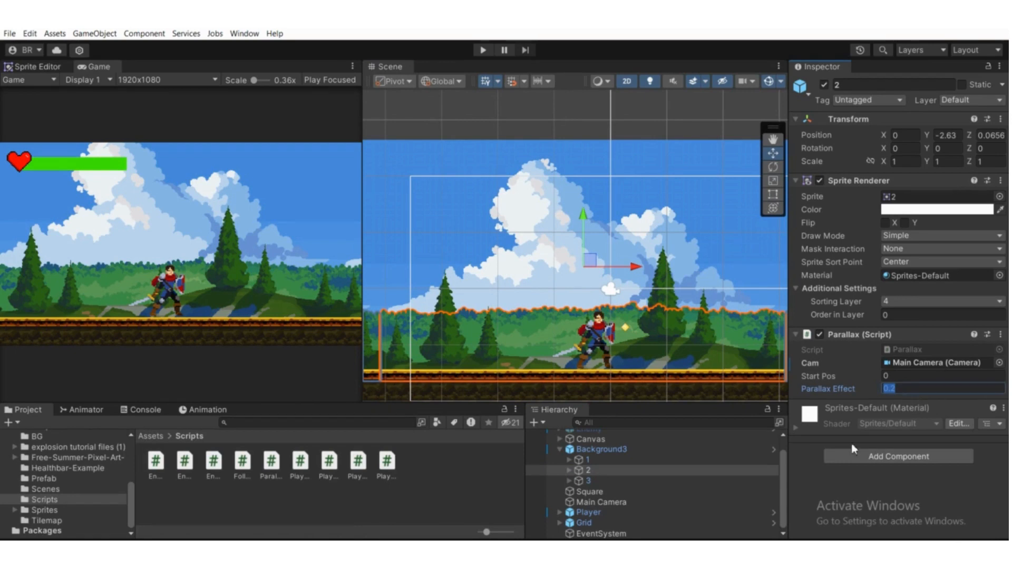
click(588, 481)
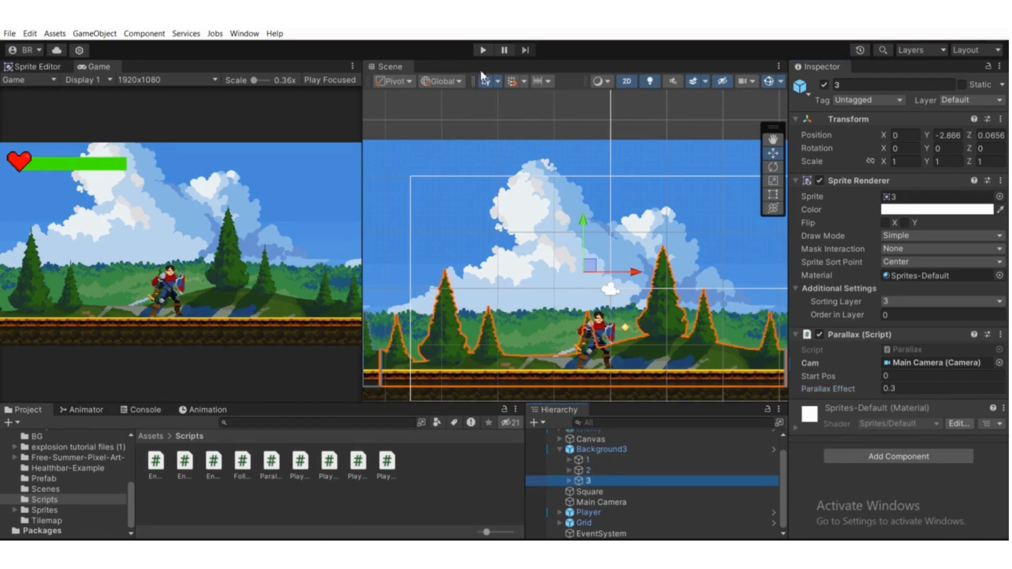
Run the game, move the player back and forth with a jump to examine the parallax of the background layers, and stop it.
click(483, 50)
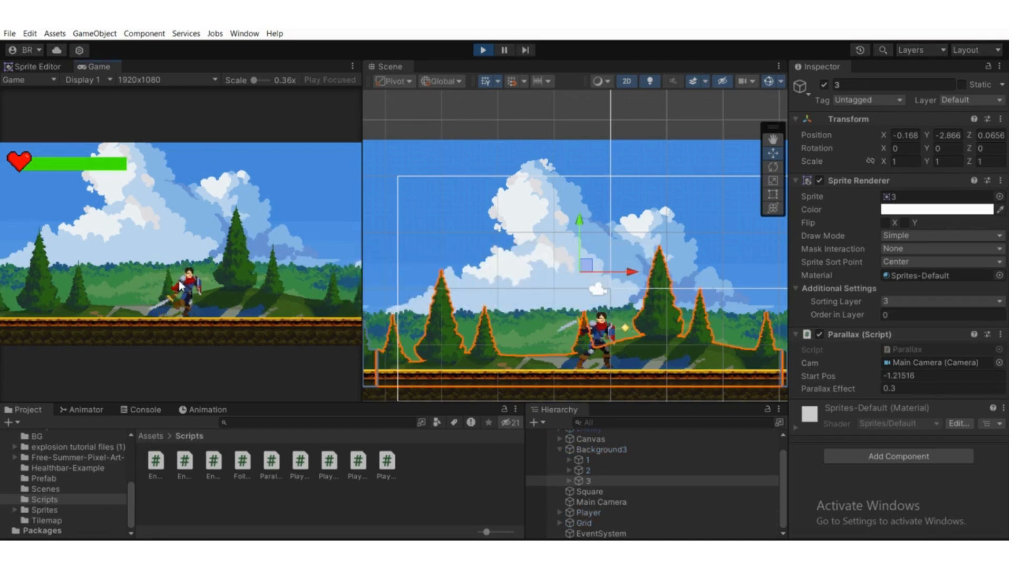
key(a)
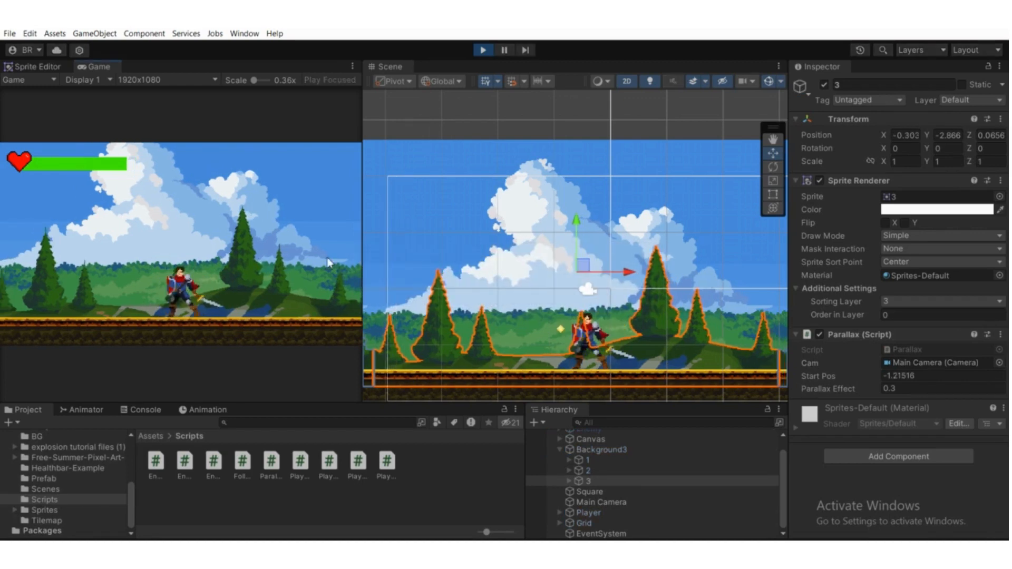
key(d)
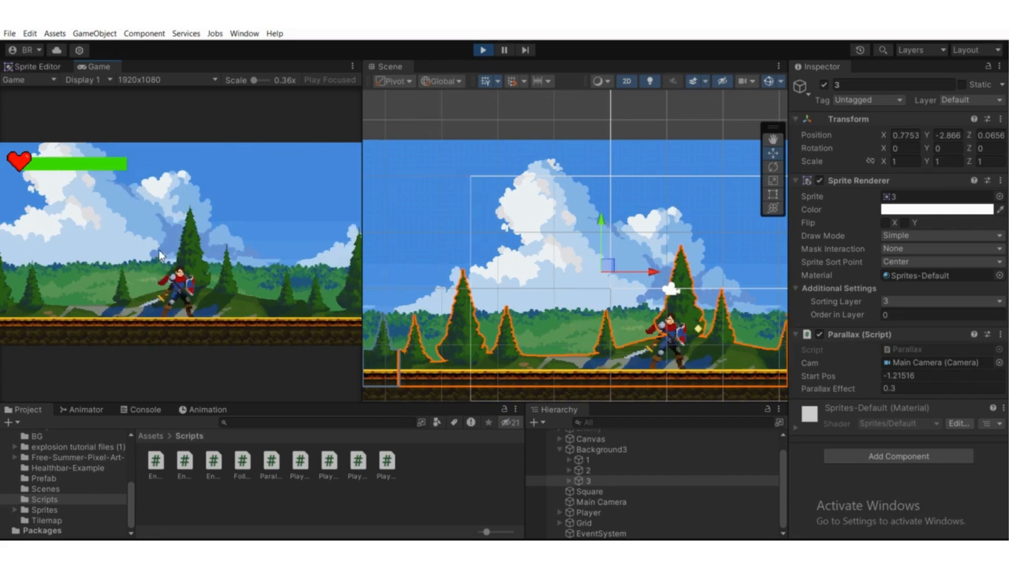
key(d)
key(a)
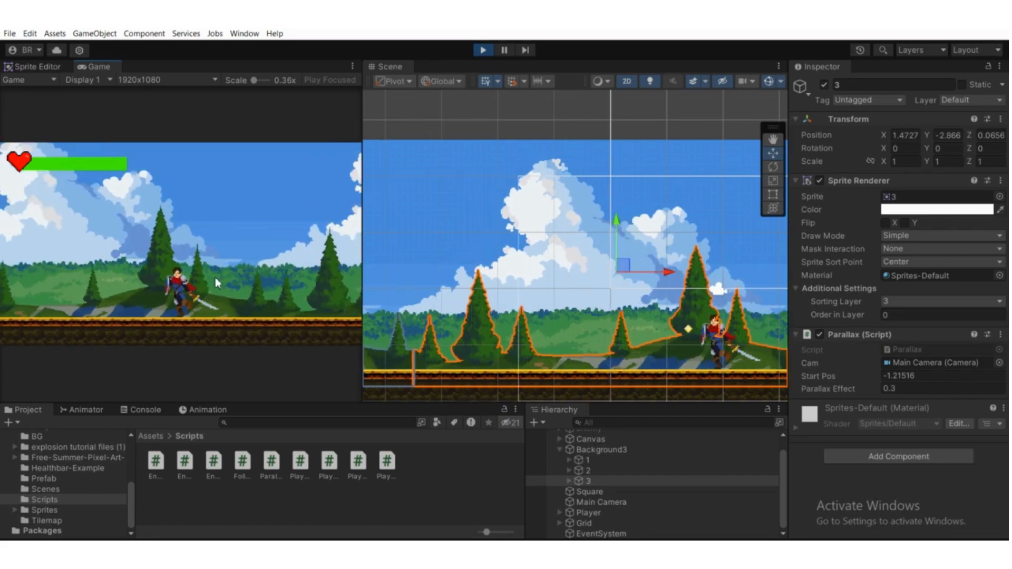
key(a)
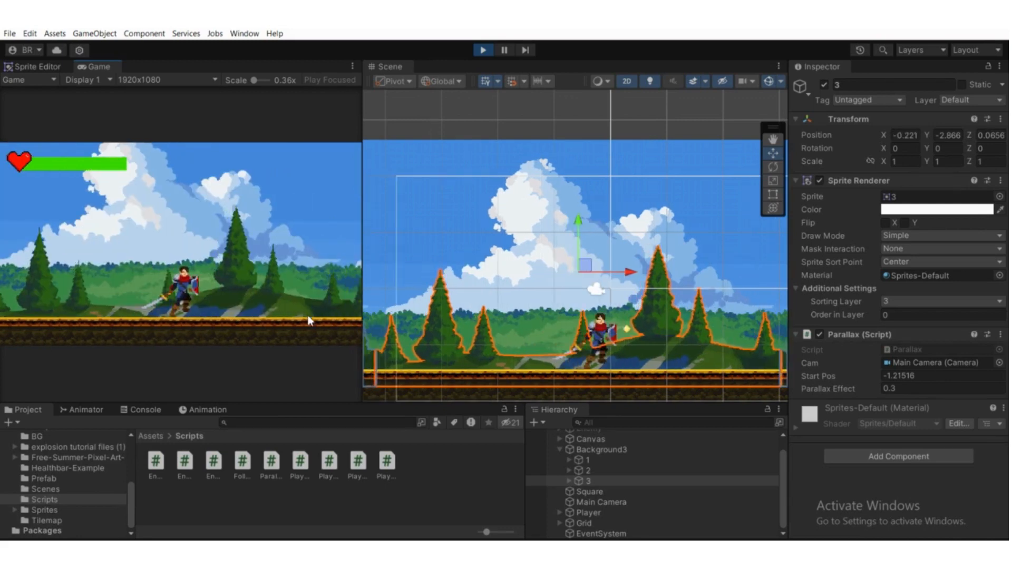
key(d)
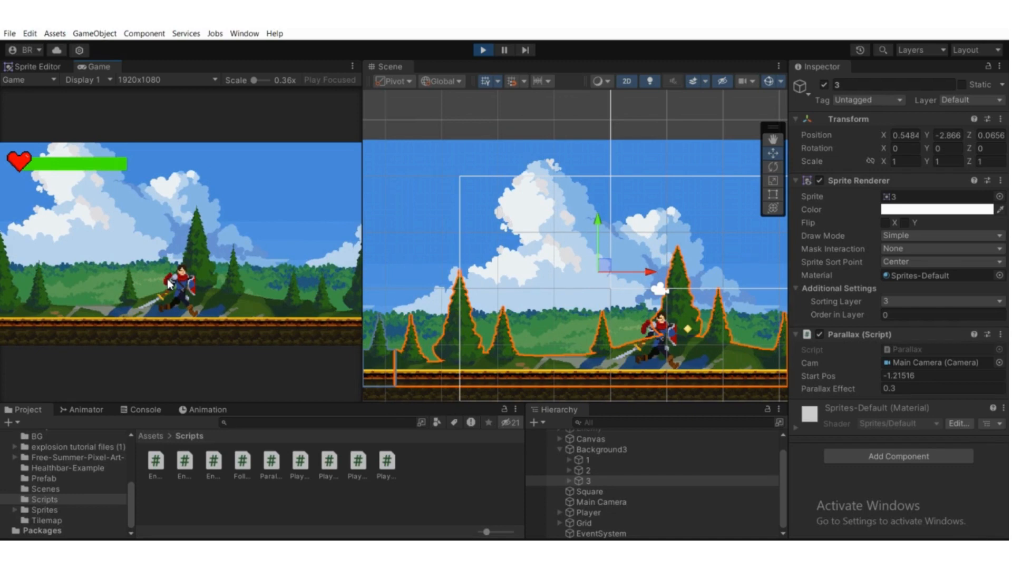
key(a)
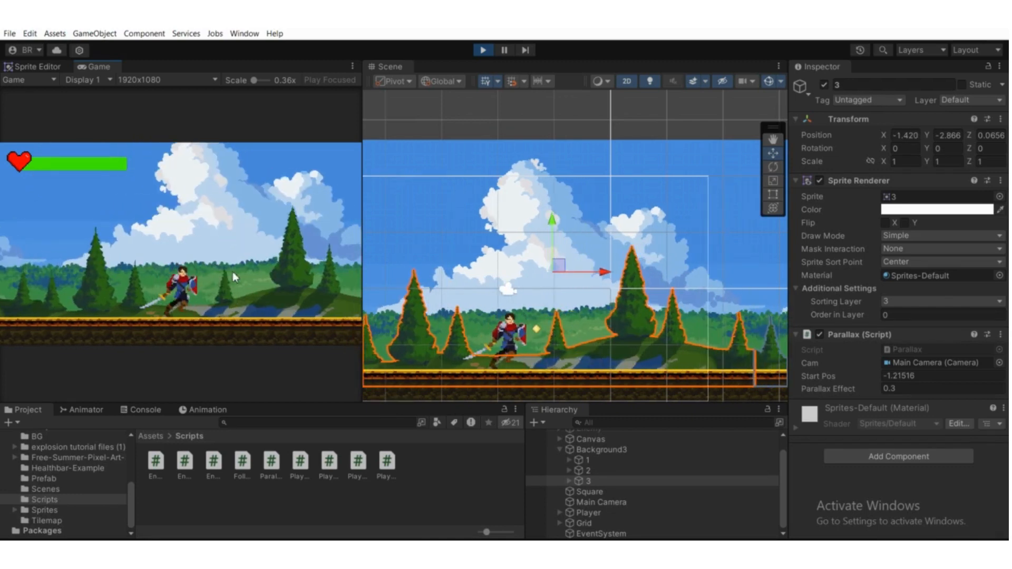
key(d)
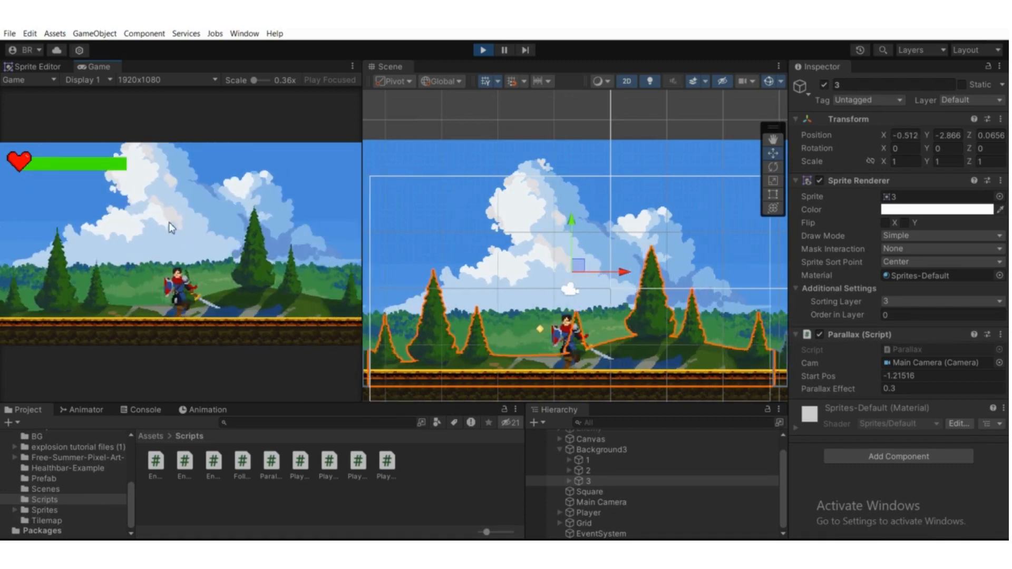
key(a)
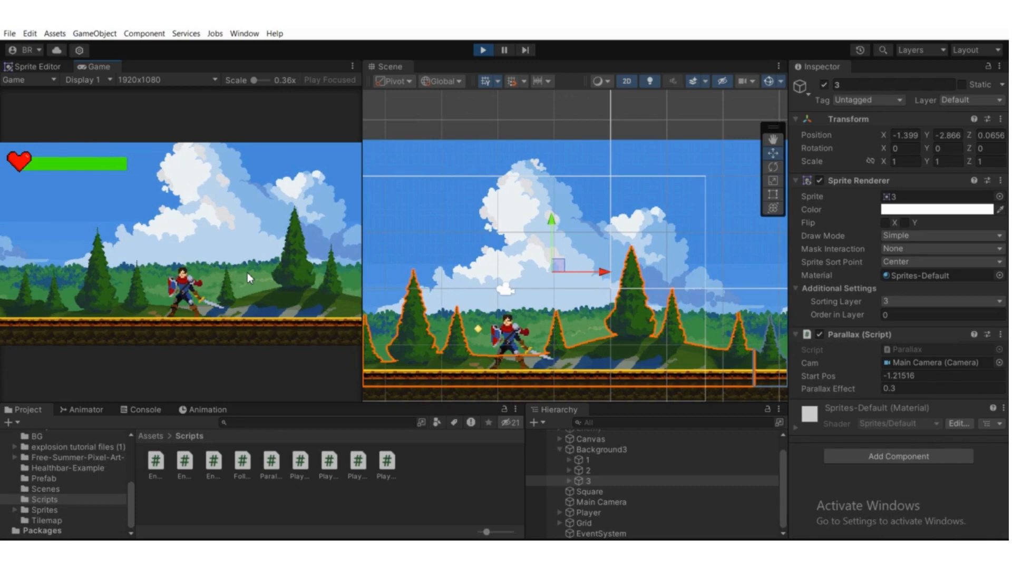
key(d)
key(space)
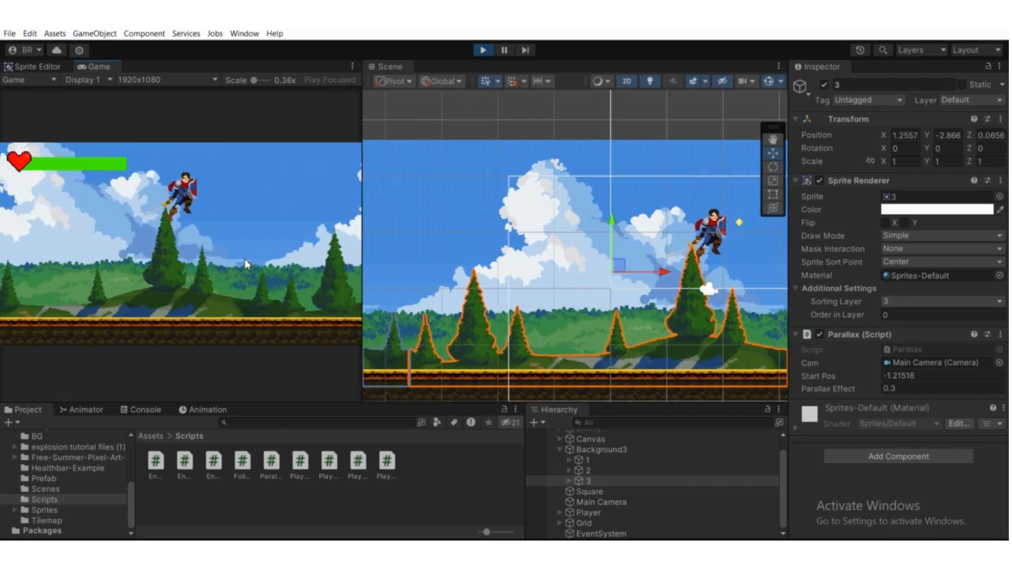
key(a)
scroll(514, 276, down, 2)
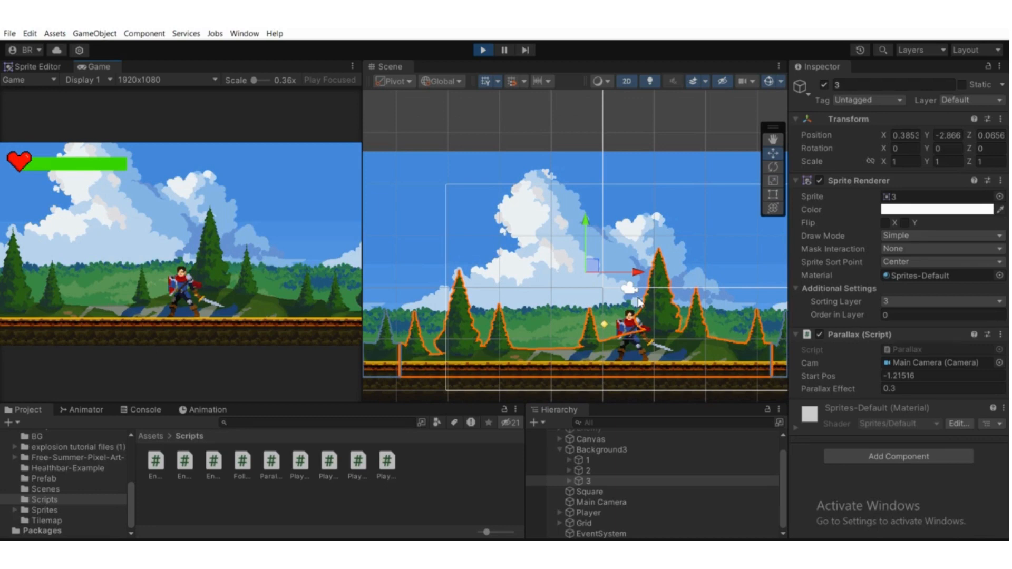
middle_drag(638, 298, 581, 300)
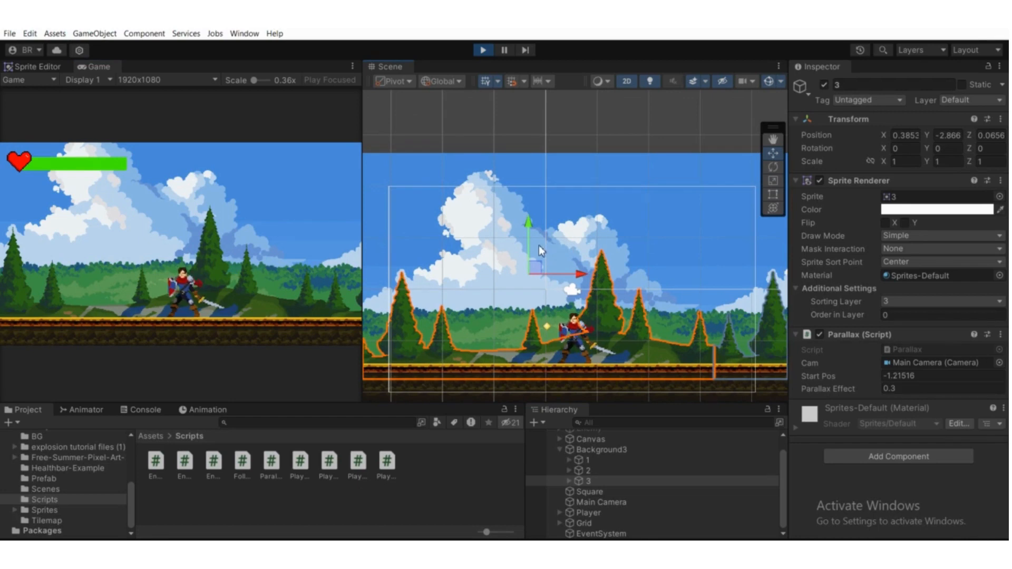
click(485, 51)
Expand layer 1 of Background3 and delete its child sprites 1 (1), 1 (2) and 1 (3).
scroll(659, 266, down, 2)
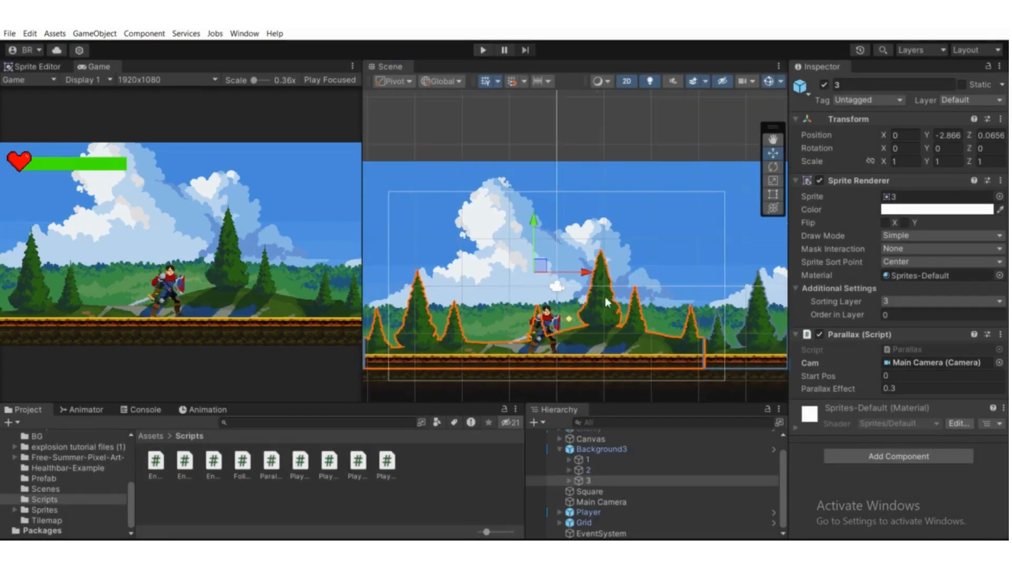
middle_drag(606, 301, 610, 279)
scroll(635, 287, up, 1)
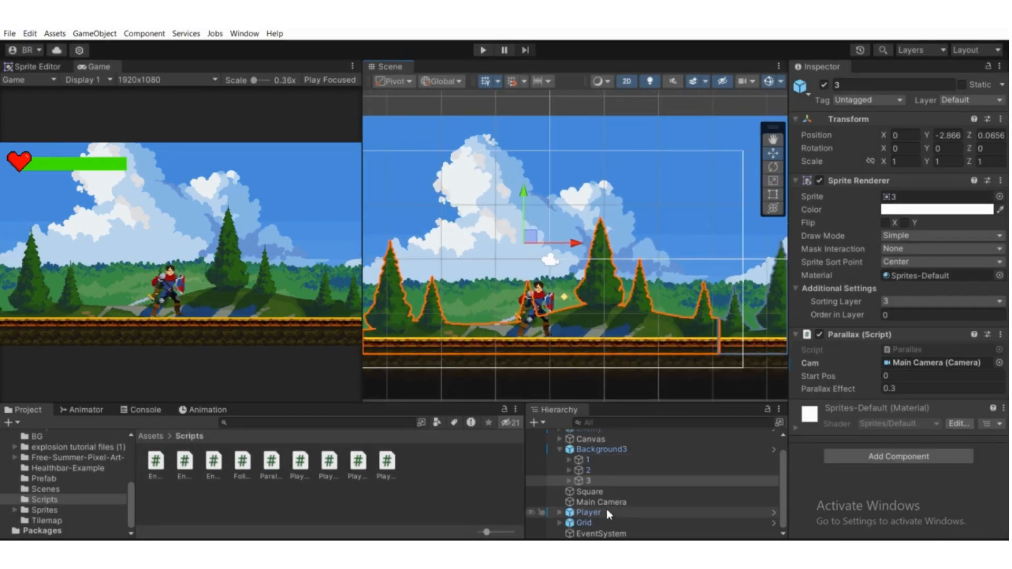
click(569, 459)
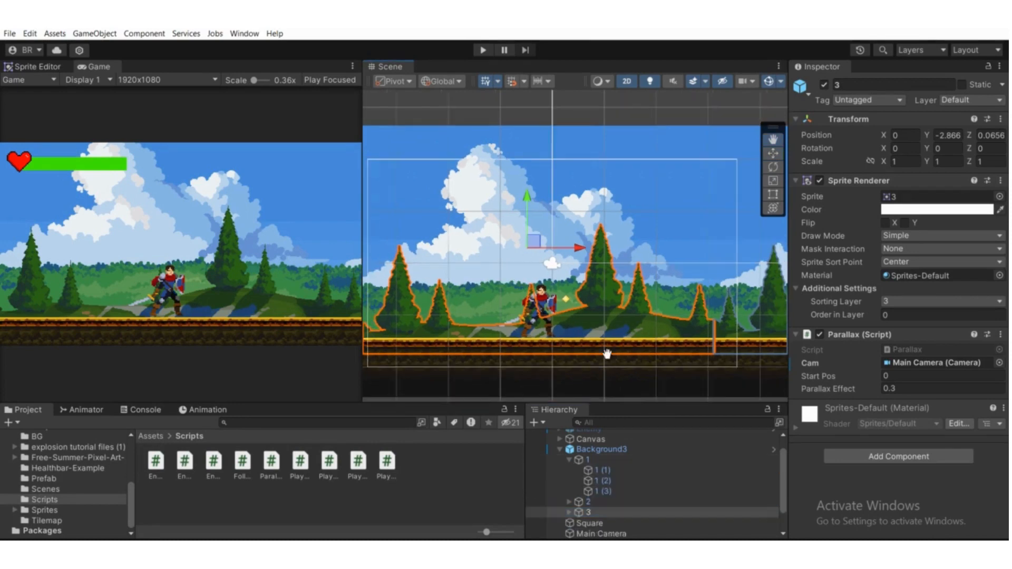
middle_drag(606, 354, 626, 389)
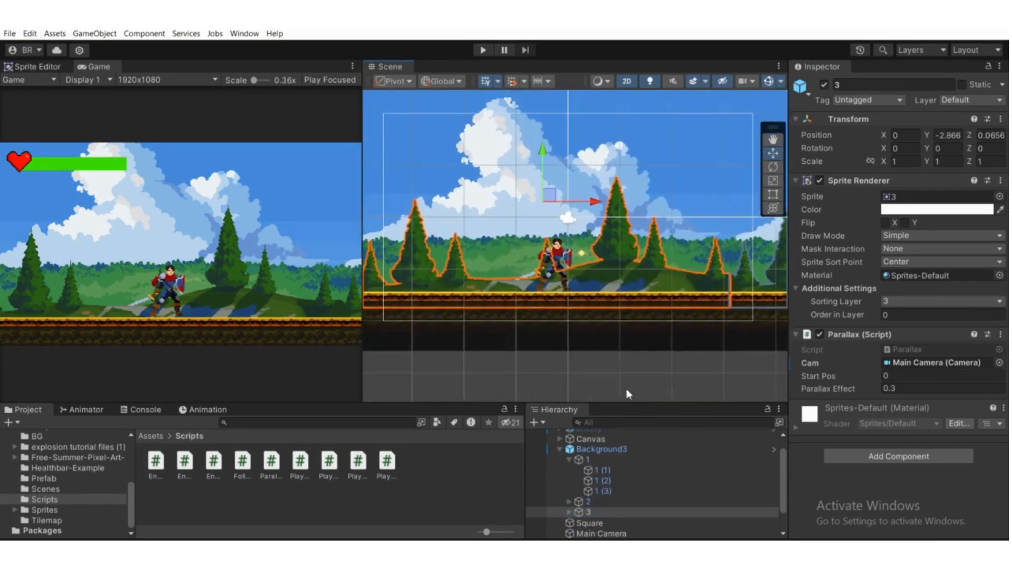
click(612, 473)
shift+click(604, 490)
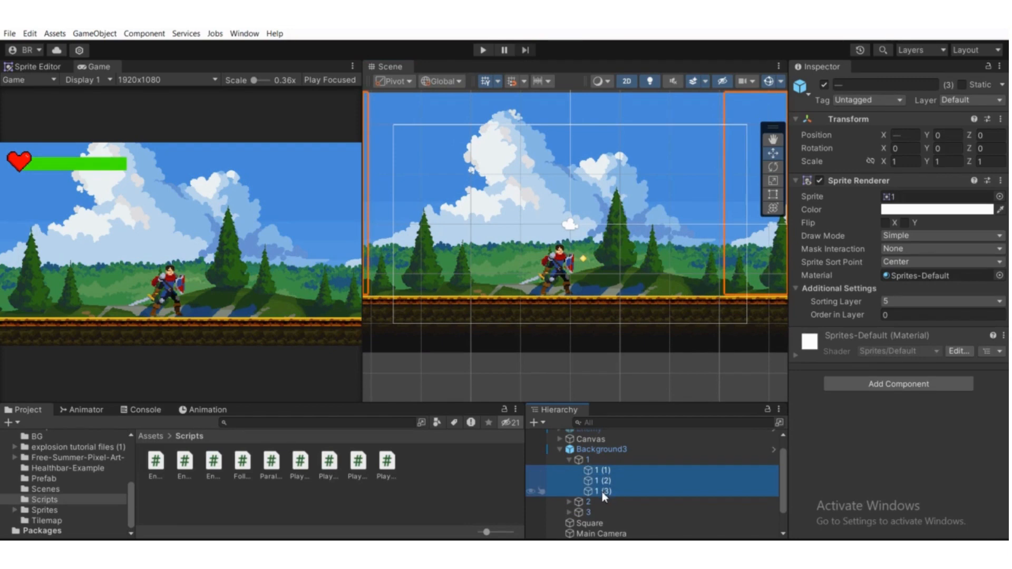
key(Delete)
Delete the child sprites 2 (1) and 2 (2) of layer 2, and 3 (1) and 3 (2) of layer 3.
click(569, 470)
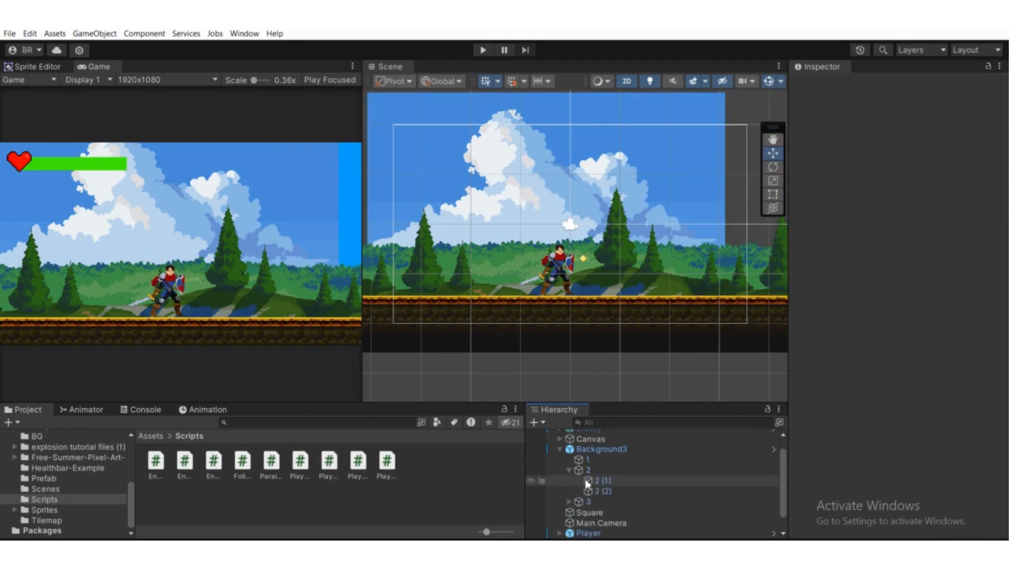
click(589, 480)
shift+click(597, 493)
key(Delete)
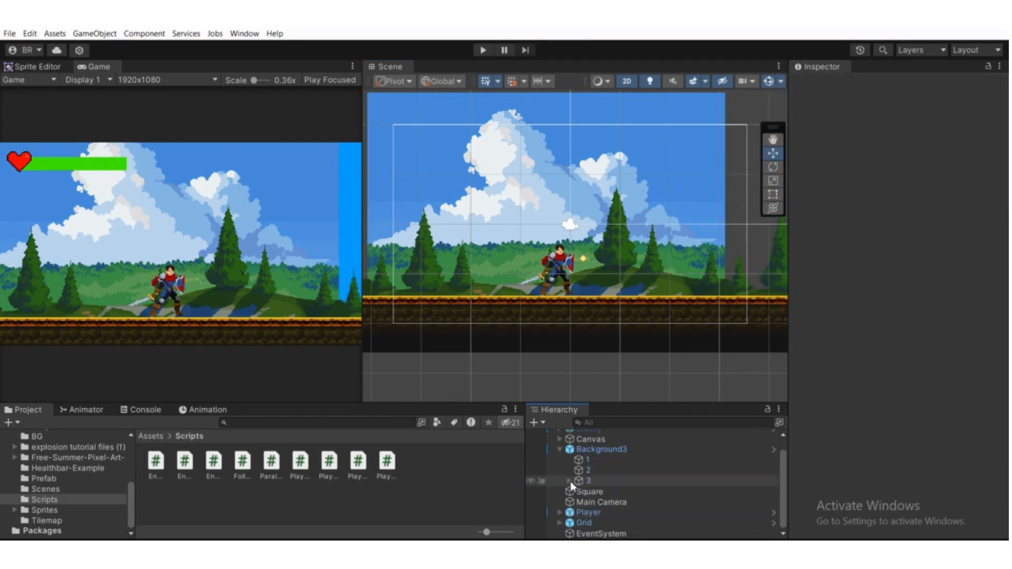
click(569, 480)
click(604, 492)
shift+click(604, 502)
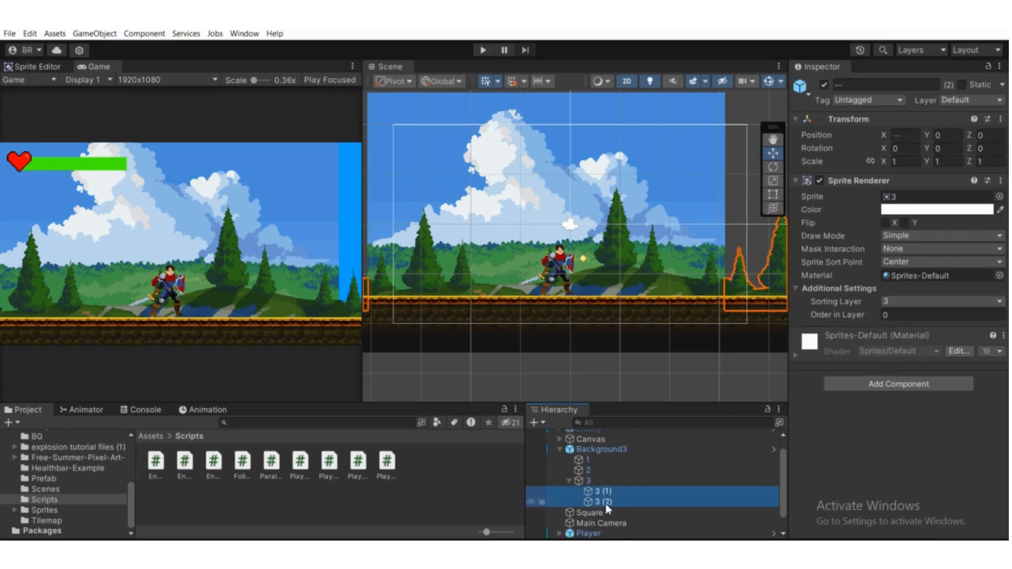
key(Delete)
Duplicate layers 1, 2 and 3 together and move the copies along X to about 17.96, beside the originals.
double_click(590, 460)
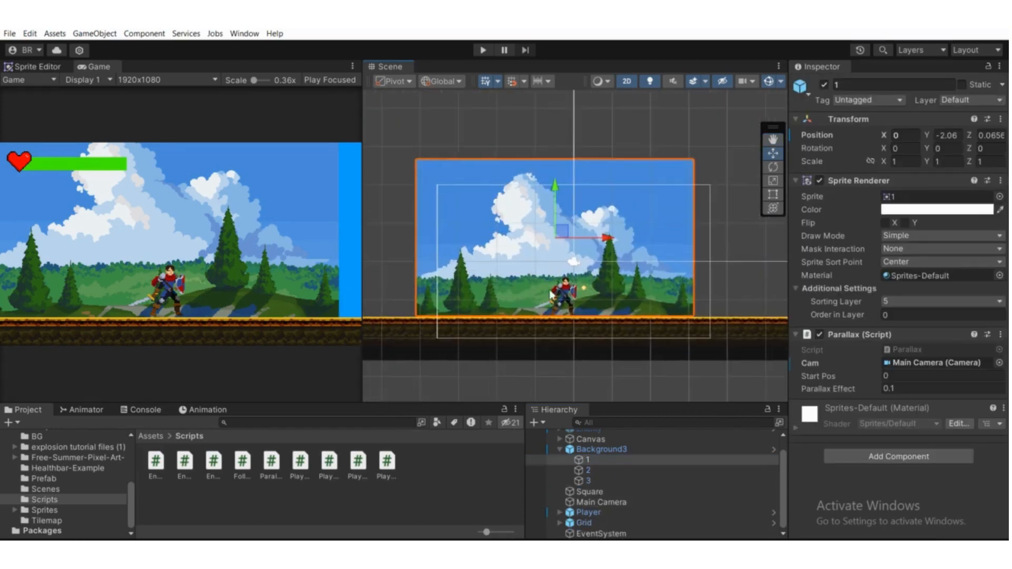
shift+click(599, 481)
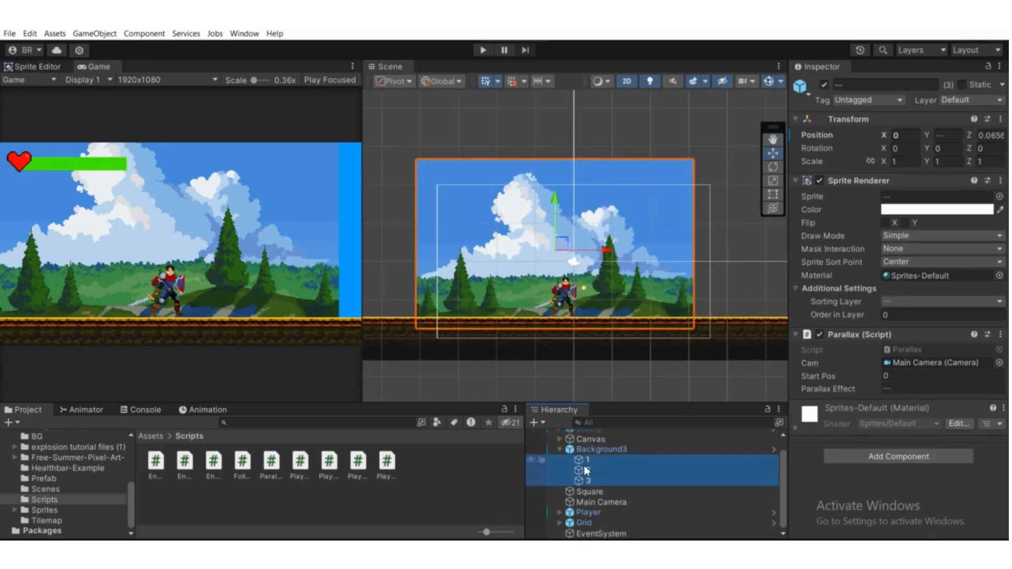
key(ctrl+d)
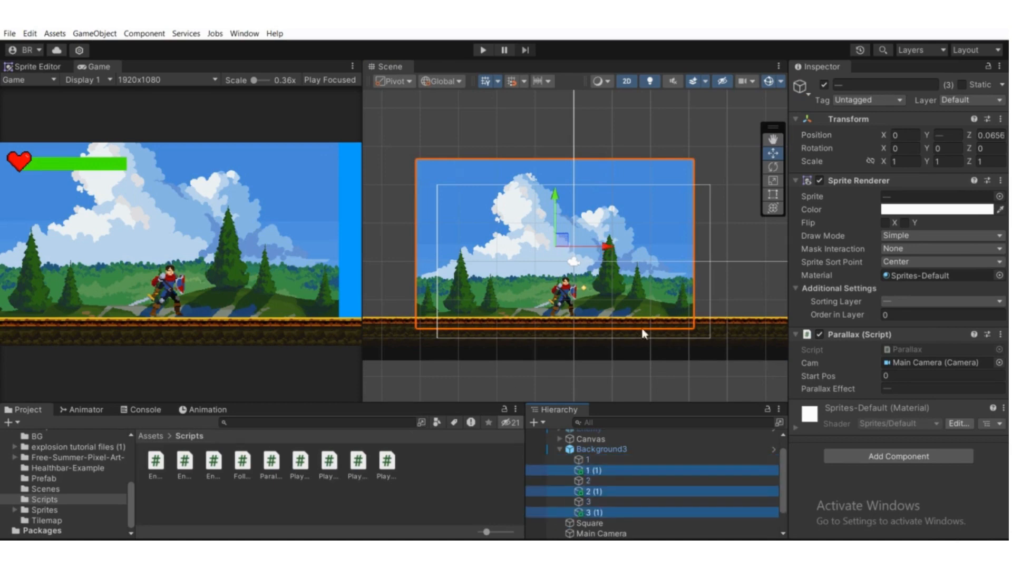
drag(608, 250, 882, 270)
middle_drag(667, 352, 633, 350)
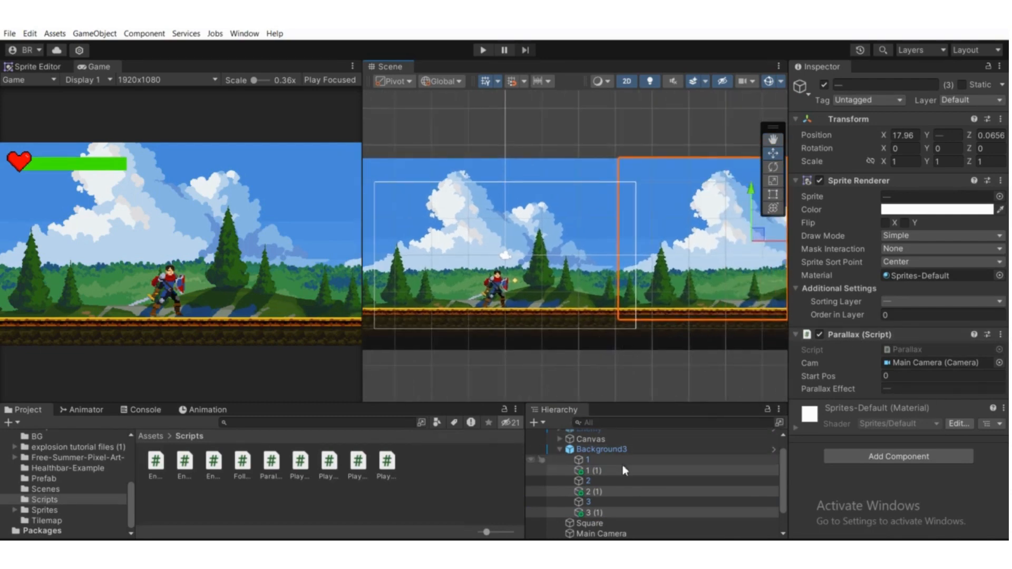
Parent each duplicate to its original layer: 1 (1) under 1, 2 (1) under 2 and 3 (1) under 3.
click(609, 470)
click(609, 470)
drag(609, 471, 589, 502)
click(592, 491)
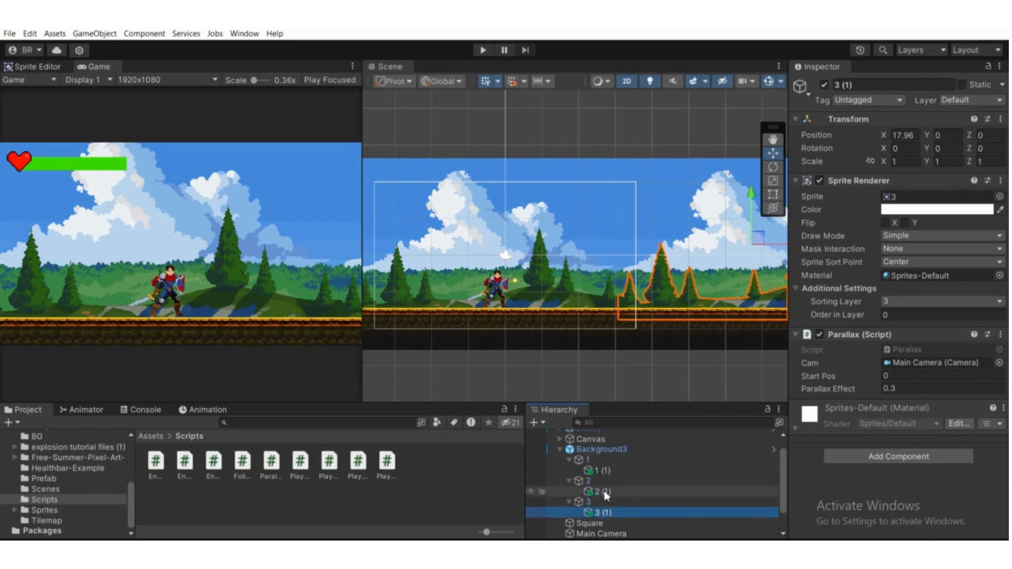
Select the child sprites 1 (1), 2 (1) and 3 (1) together and remove their Parallax script component.
ctrl+click(605, 490)
ctrl+click(603, 470)
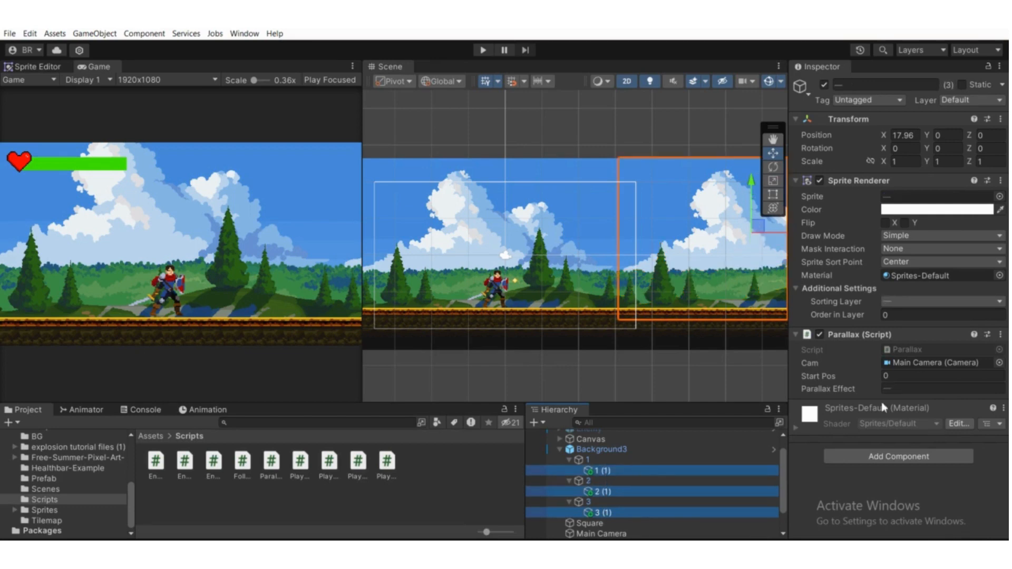
right_click(870, 337)
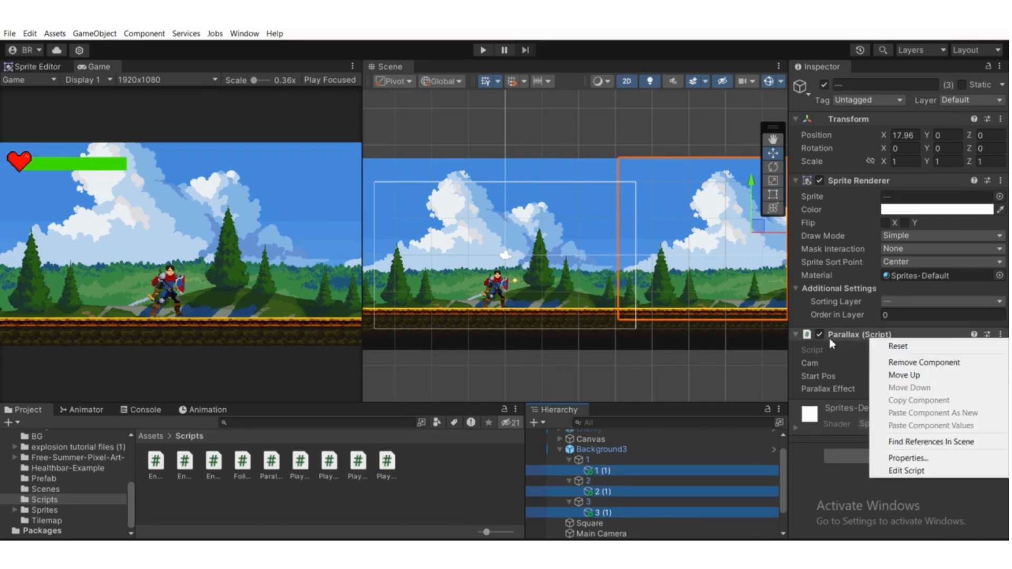
click(900, 364)
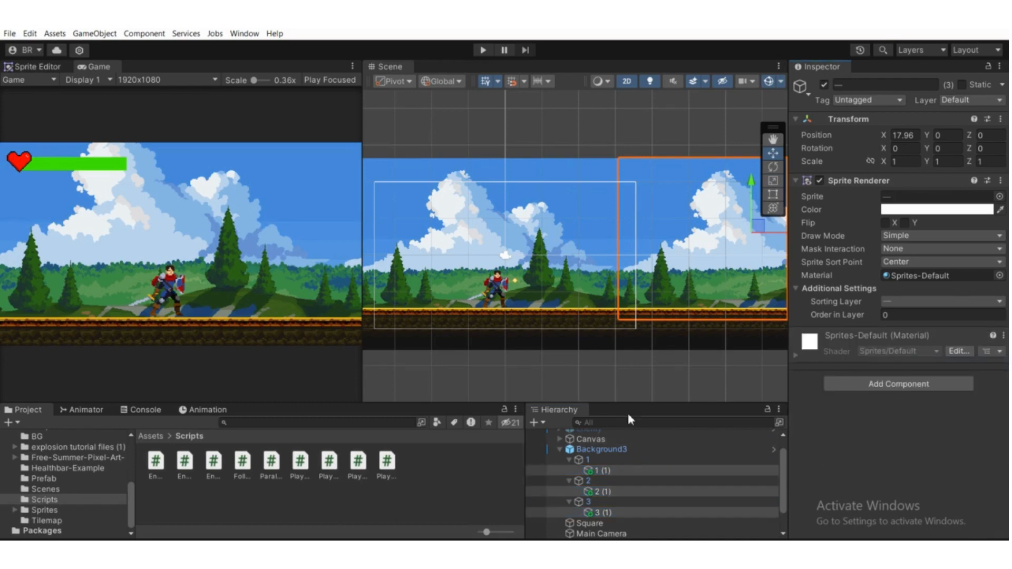
Apply all overrides of the Background3 instance to its prefab.
click(601, 450)
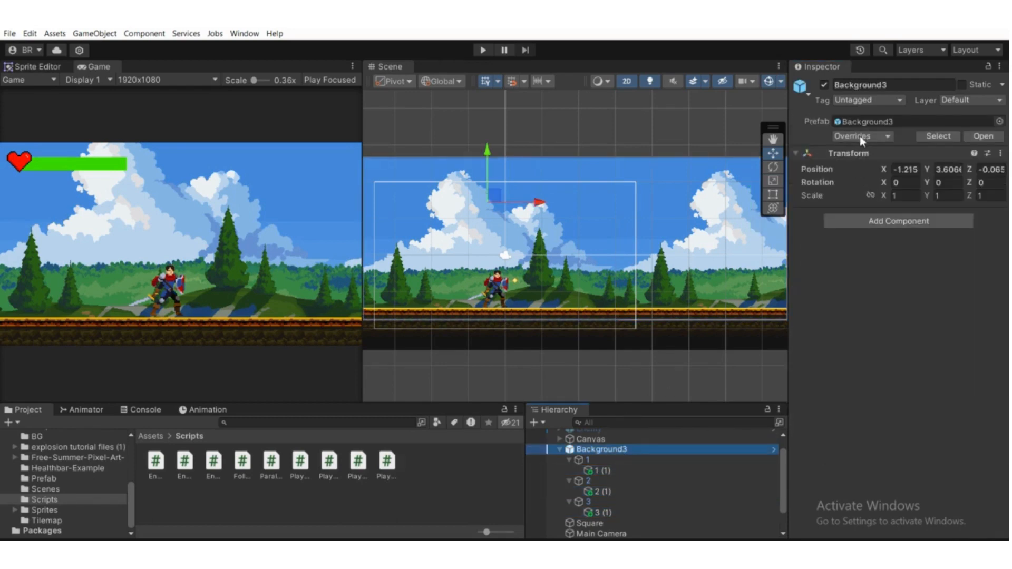
click(859, 136)
click(974, 408)
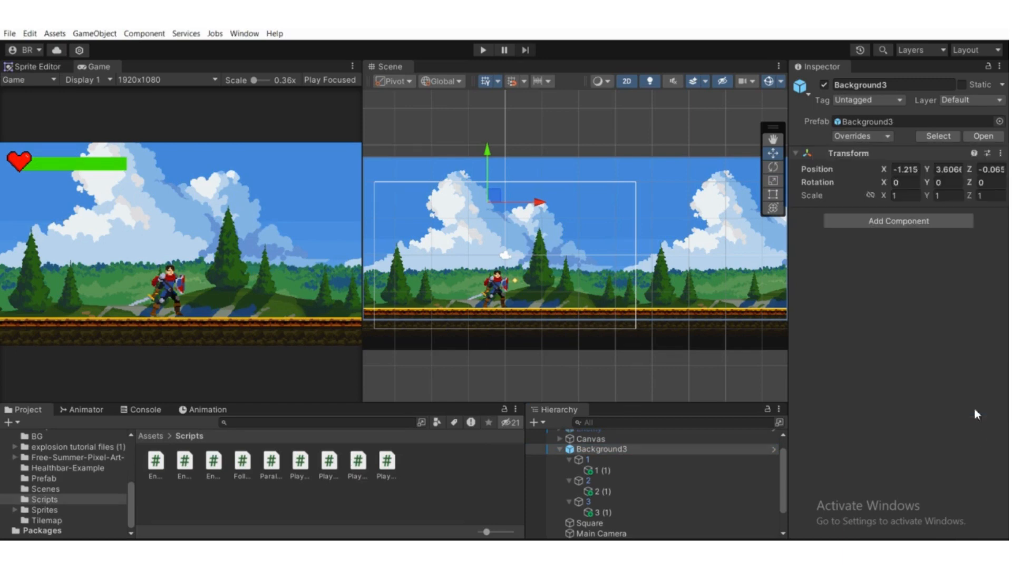
Run the game again and move the player both ways to check the rebuilt background layers.
click(483, 50)
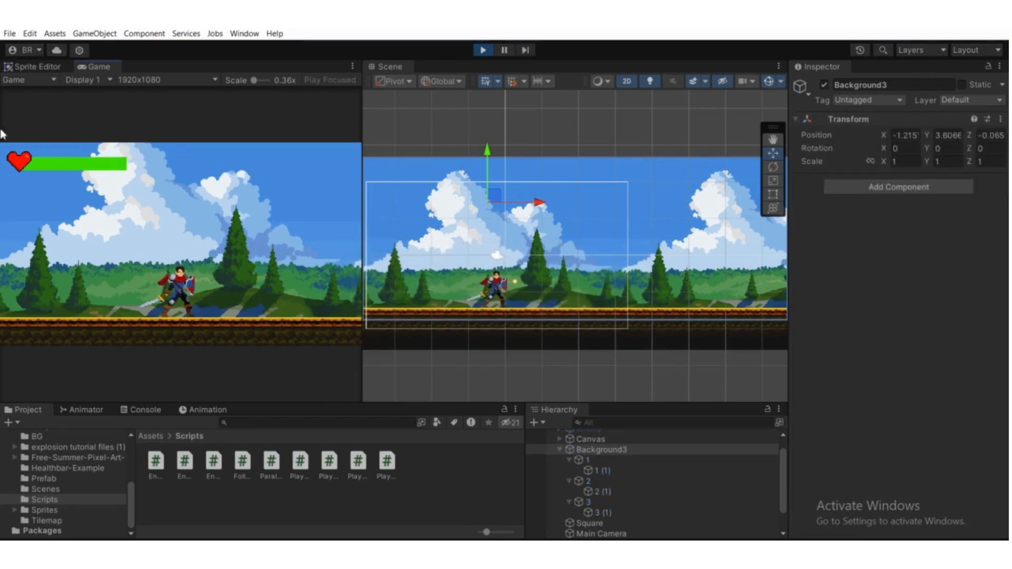
key(d)
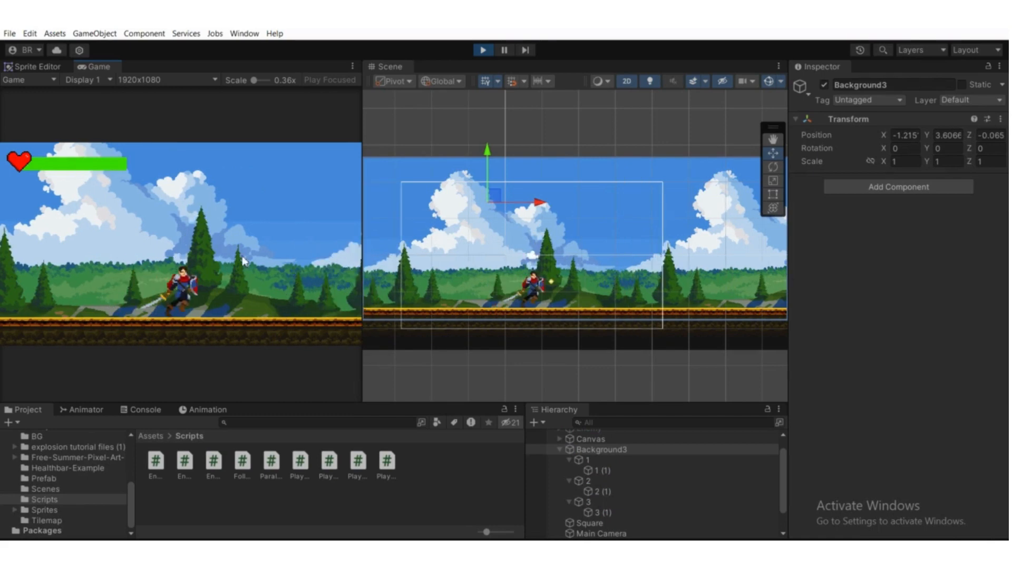
key(a)
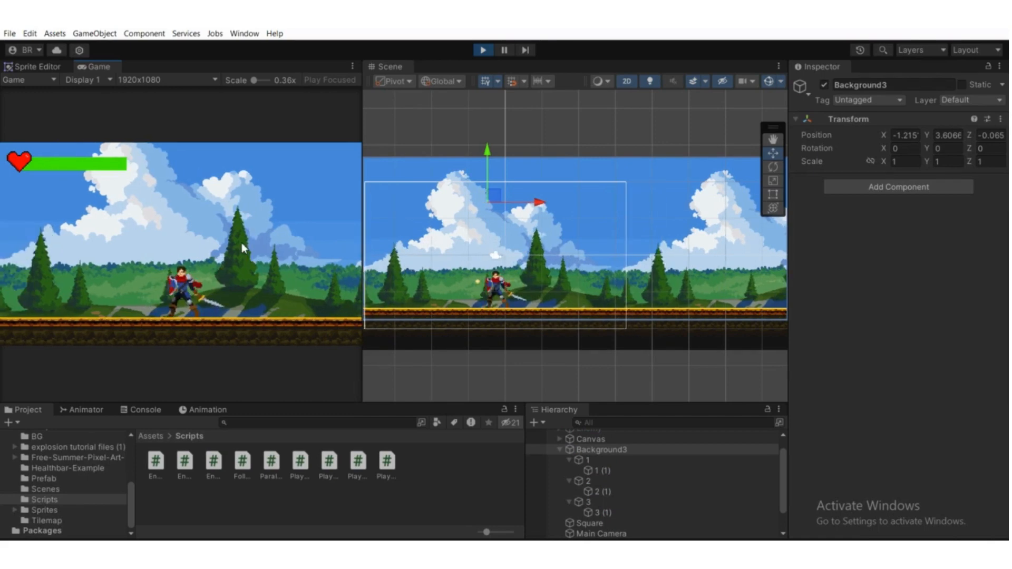